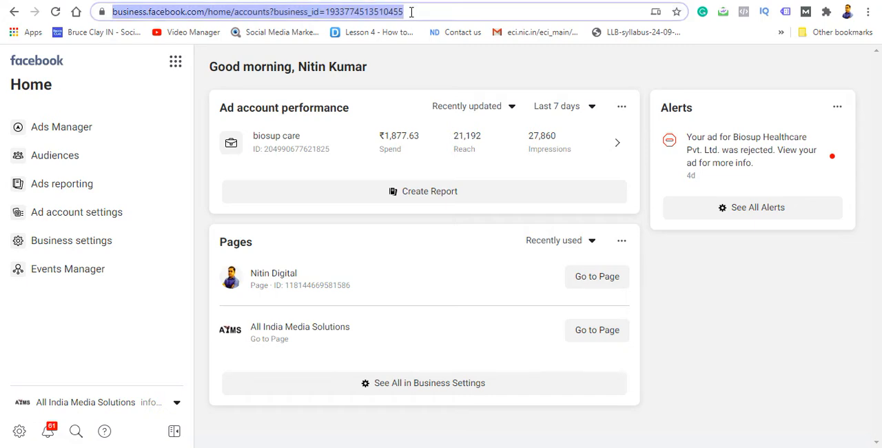
pyautogui.click(411, 12)
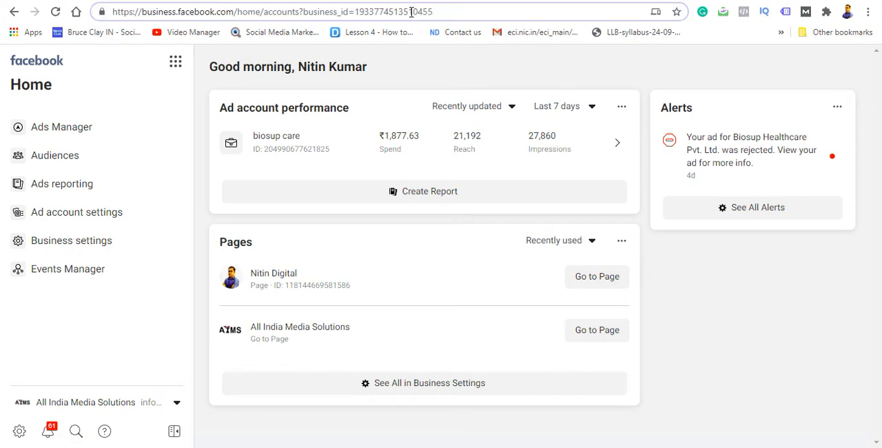
# Step: Replace the path after business.facebook.com/ in the page address with the partial text "adsm"
pyautogui.press('BackSpace')
pyautogui.press('BackSpace')
pyautogui.press('BackSpace')
pyautogui.press('BackSpace')
pyautogui.press('BackSpace')
pyautogui.press('BackSpace')
pyautogui.press('BackSpace')
pyautogui.press('BackSpace')
pyautogui.press('BackSpace')
pyautogui.press('BackSpace')
pyautogui.press('BackSpace')
pyautogui.press('BackSpace')
pyautogui.press('BackSpace')
pyautogui.press('BackSpace')
pyautogui.press('BackSpace')
pyautogui.press('BackSpace')
pyautogui.press('BackSpace')
pyautogui.press('BackSpace')
pyautogui.press('BackSpace')
pyautogui.press('BackSpace')
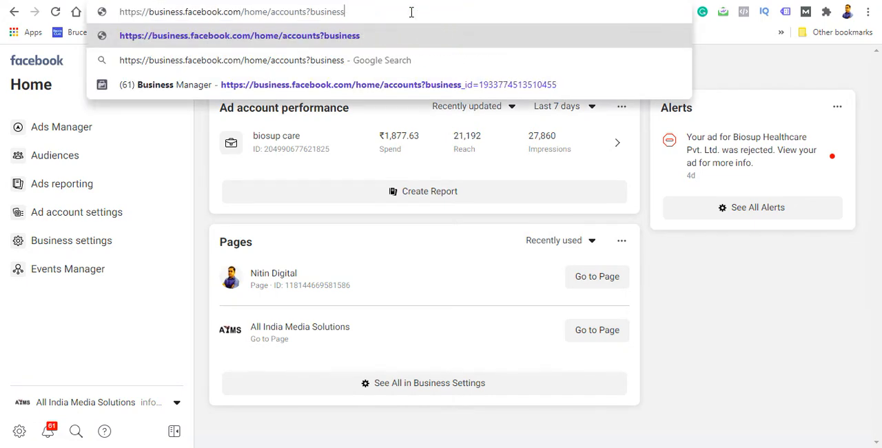
pyautogui.press('BackSpace')
pyautogui.press('BackSpace')
pyautogui.press('BackSpace')
pyautogui.press('BackSpace')
pyautogui.press('BackSpace')
pyautogui.press('BackSpace')
pyautogui.press('BackSpace')
pyautogui.press('BackSpace')
pyautogui.press('BackSpace')
pyautogui.press('BackSpace')
pyautogui.press('BackSpace')
pyautogui.press('BackSpace')
pyautogui.press('BackSpace')
pyautogui.press('BackSpace')
pyautogui.press('BackSpace')
pyautogui.press('BackSpace')
pyautogui.press('BackSpace')
pyautogui.press('BackSpace')
pyautogui.press('BackSpace')
pyautogui.press('BackSpace')
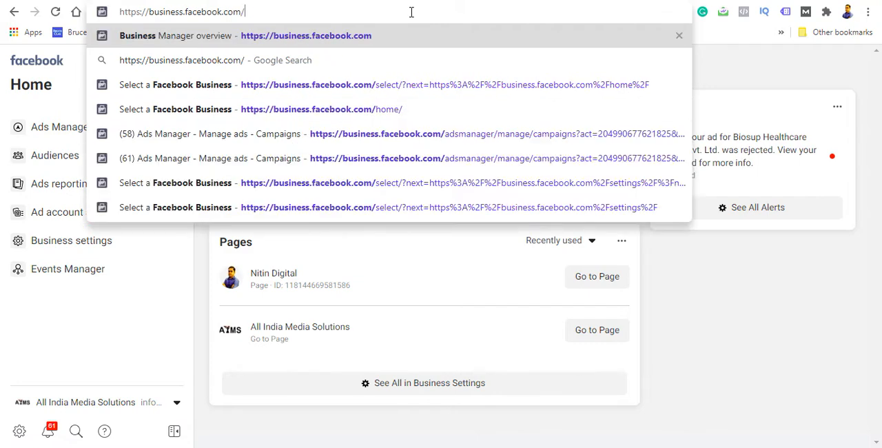
pyautogui.write('ads')
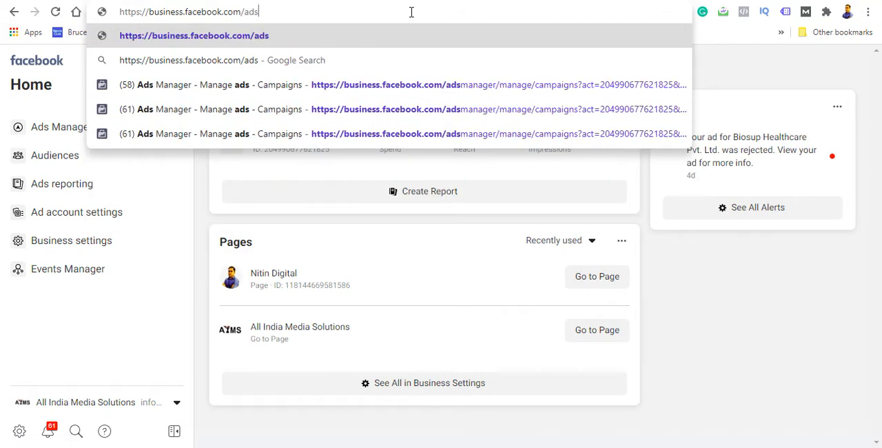
pyautogui.write('m')
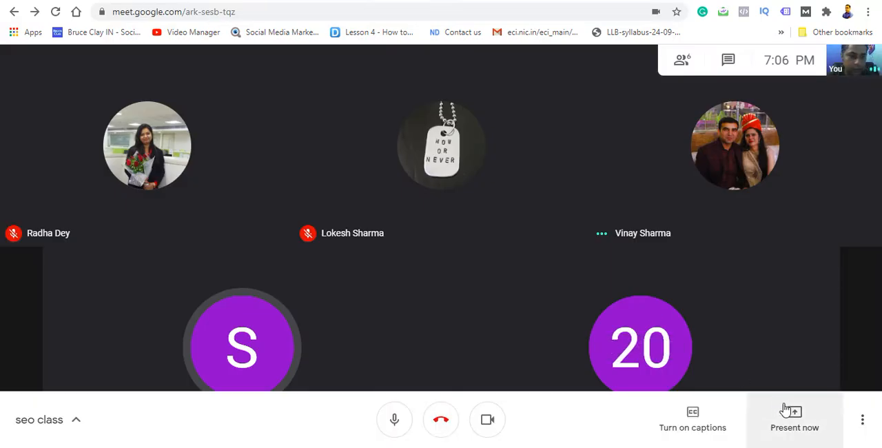
# Step: Switch to the Google Meet call and present the entire screen to the participants
pyautogui.click(794, 412)
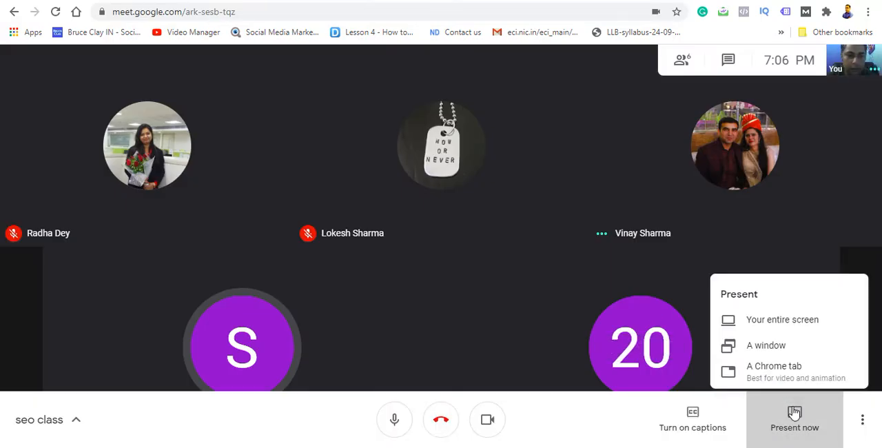
pyautogui.click(780, 314)
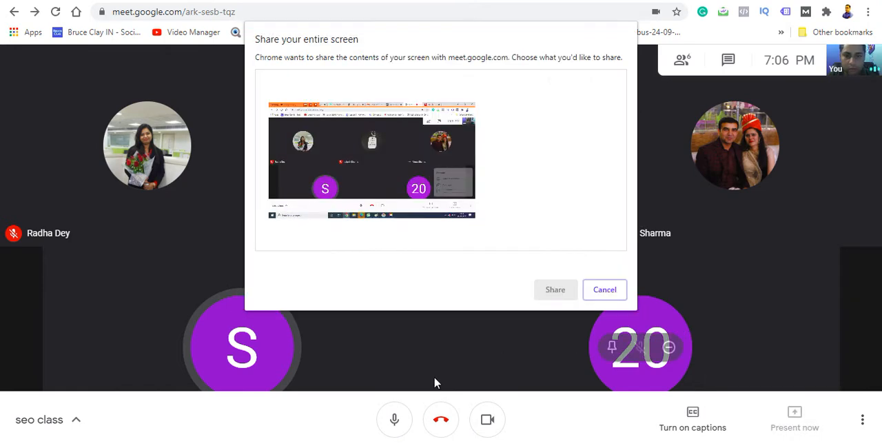
pyautogui.click(424, 228)
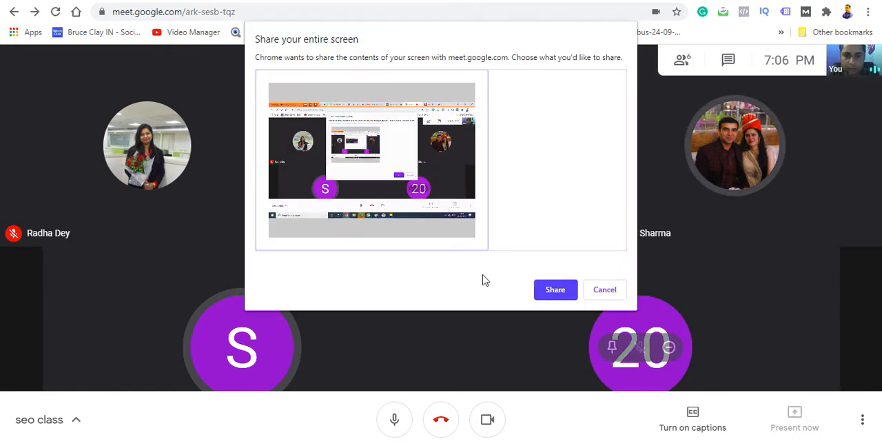
pyautogui.click(556, 289)
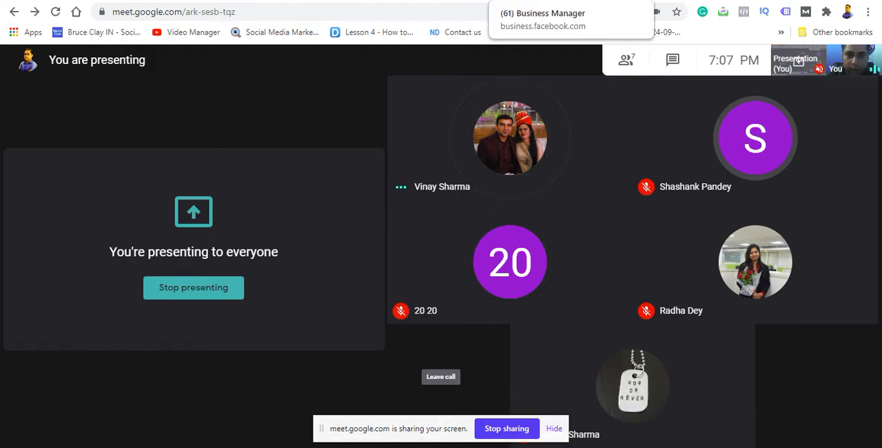
# Step: Return to the Business Manager page, complete its address as business.facebook.com/adsmanager and load it
pyautogui.click(516, 2)
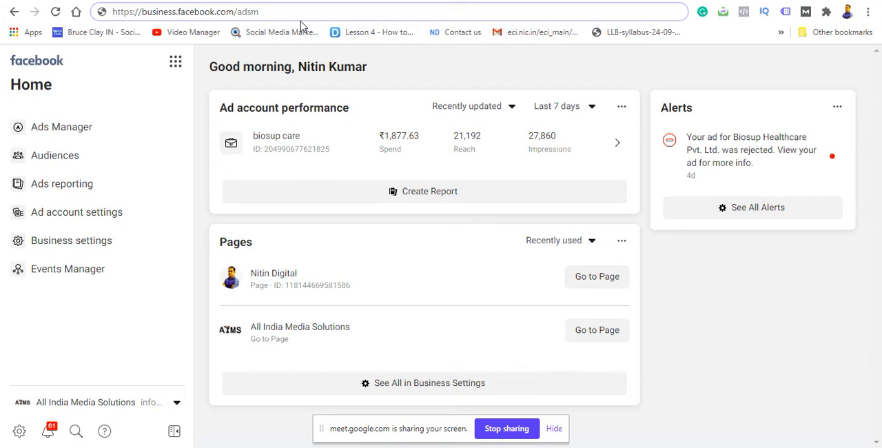
pyautogui.write('anager')
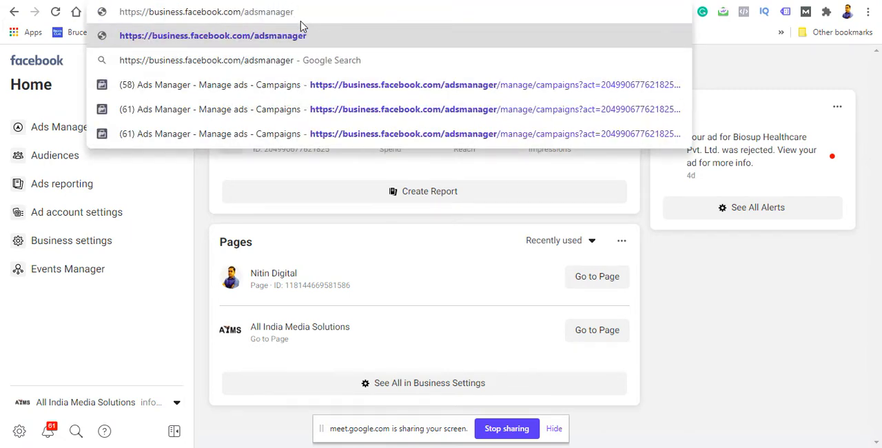
pyautogui.press('Return')
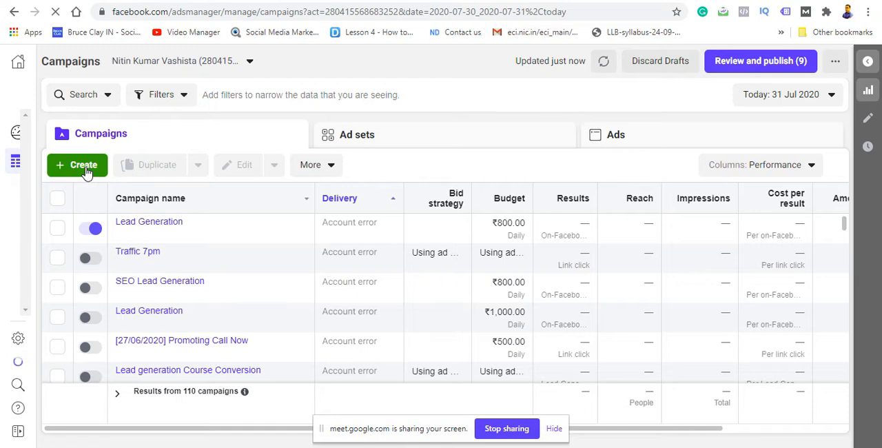
# Step: Start creating a new campaign and bring its marketing objectives into view
pyautogui.click(86, 171)
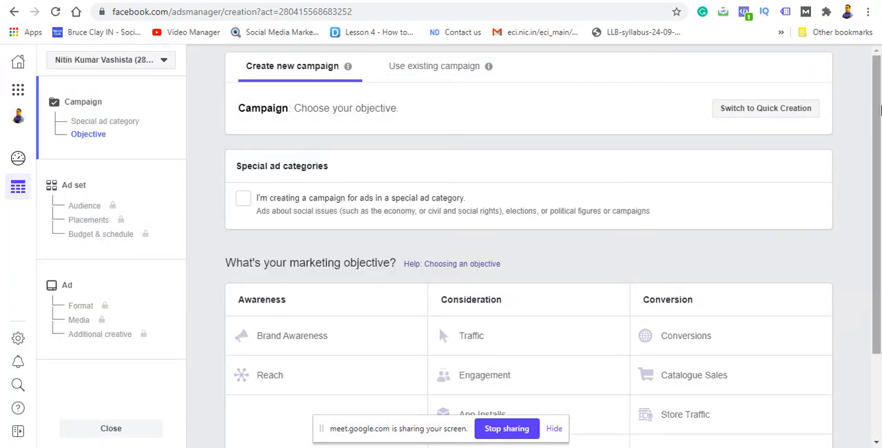
pyautogui.moveTo(880, 110); pyautogui.dragTo(878, 255)
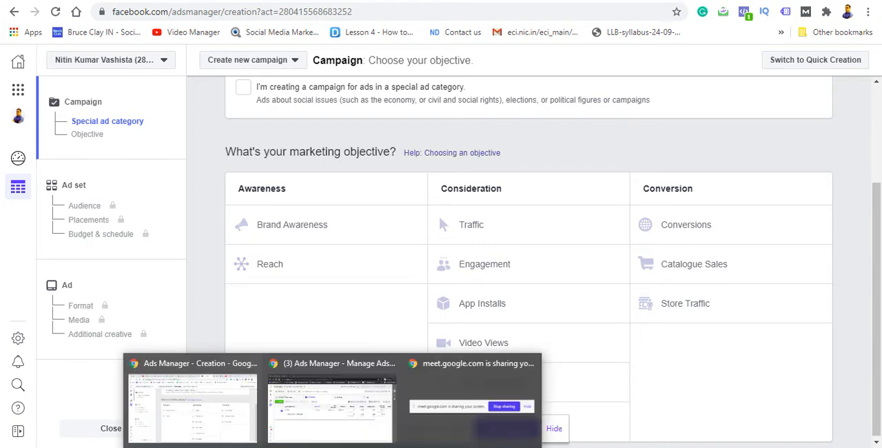
# Step: Switch to the incognito Ads Manager window and examine the avenve campaign's results, reach, cost per result and amount spent
pyautogui.click(344, 438)
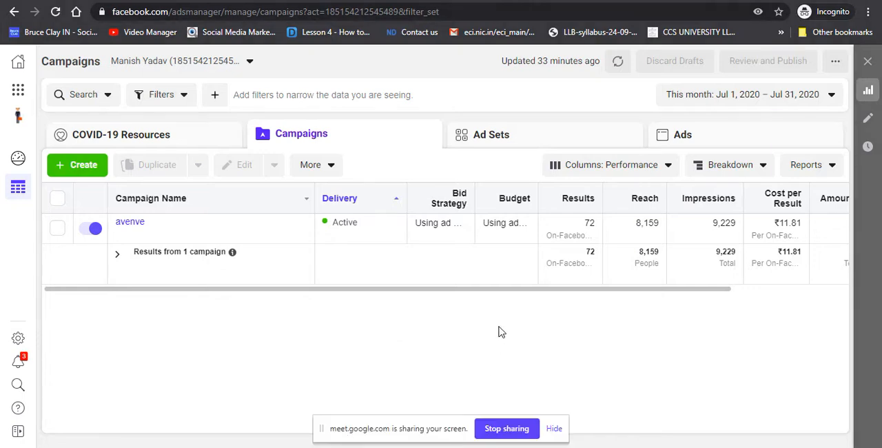
pyautogui.moveTo(481, 290); pyautogui.dragTo(577, 309)
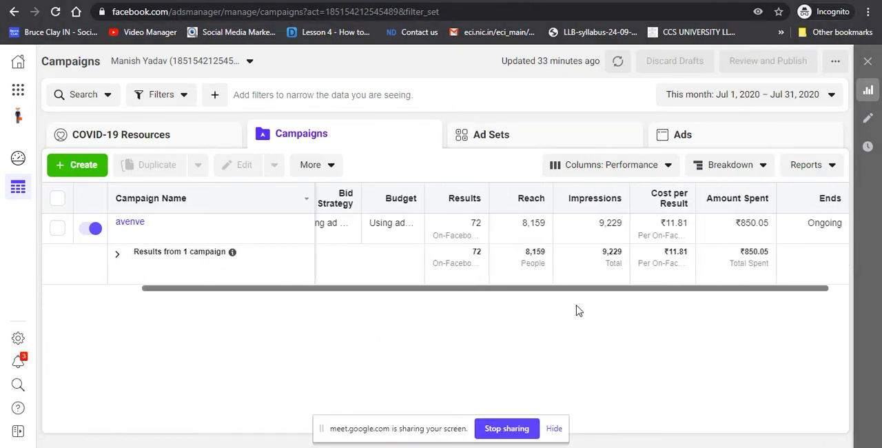
pyautogui.moveTo(462, 235)
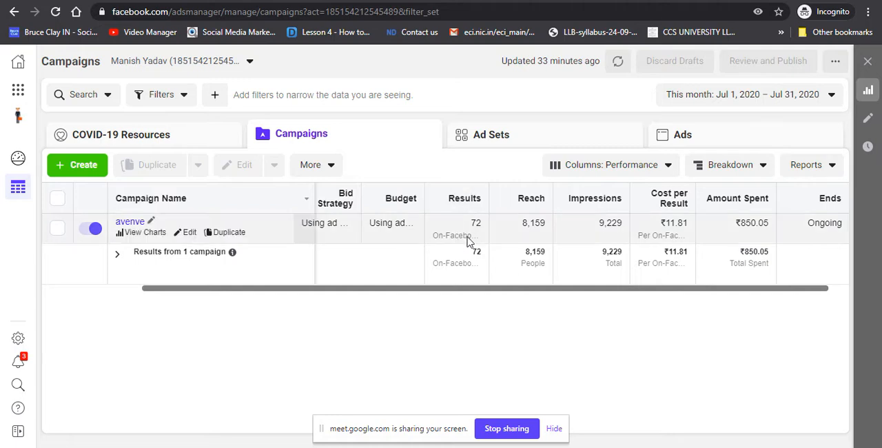
pyautogui.click(691, 224)
pyautogui.moveTo(692, 224); pyautogui.dragTo(661, 227)
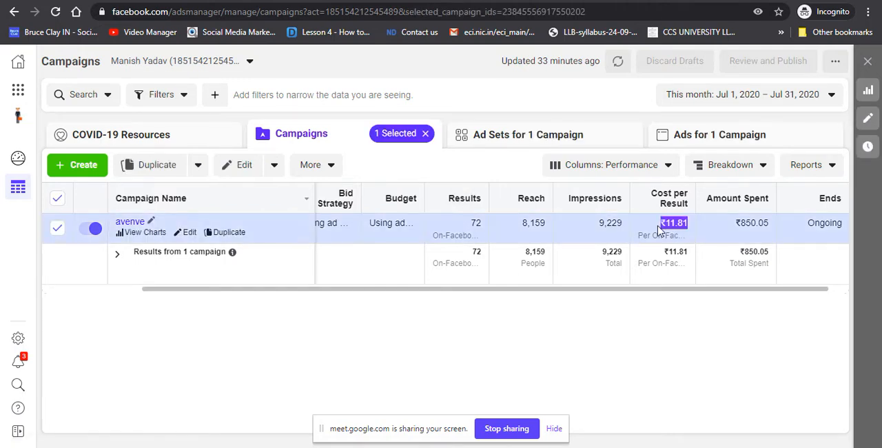
pyautogui.click(739, 248)
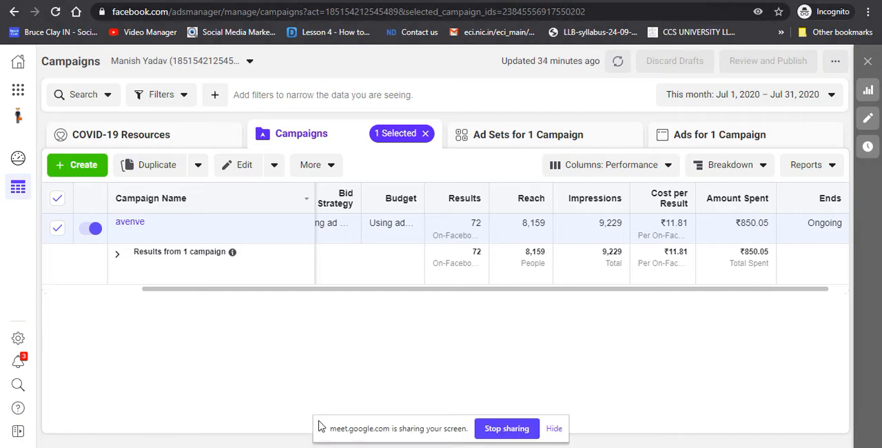
# Step: Return to the campaign creation window and choose Lead Generation as the marketing objective
pyautogui.moveTo(324, 447)
pyautogui.click(247, 423)
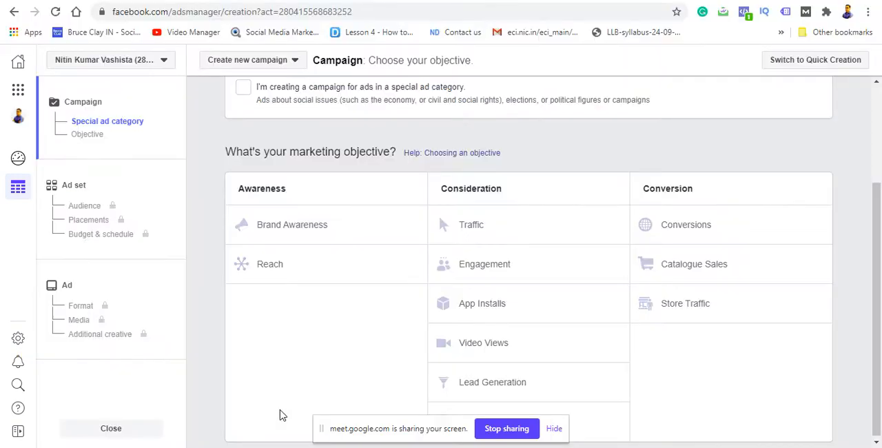
pyautogui.moveTo(331, 447)
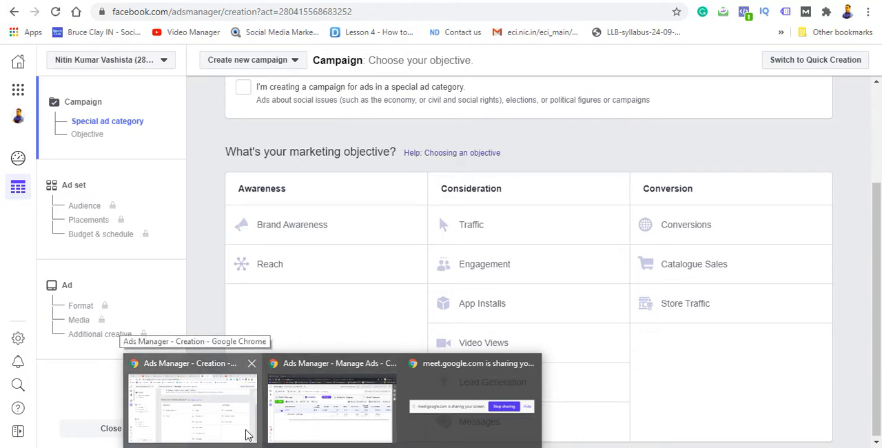
pyautogui.click(247, 435)
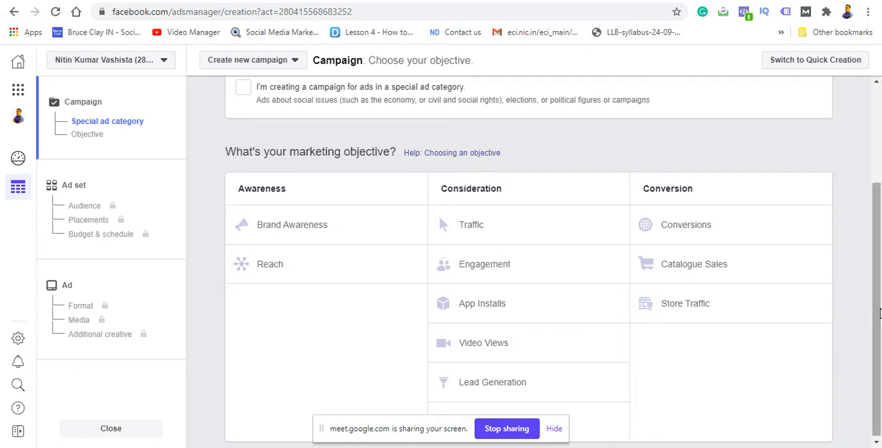
pyautogui.moveTo(879, 314); pyautogui.dragTo(877, 350)
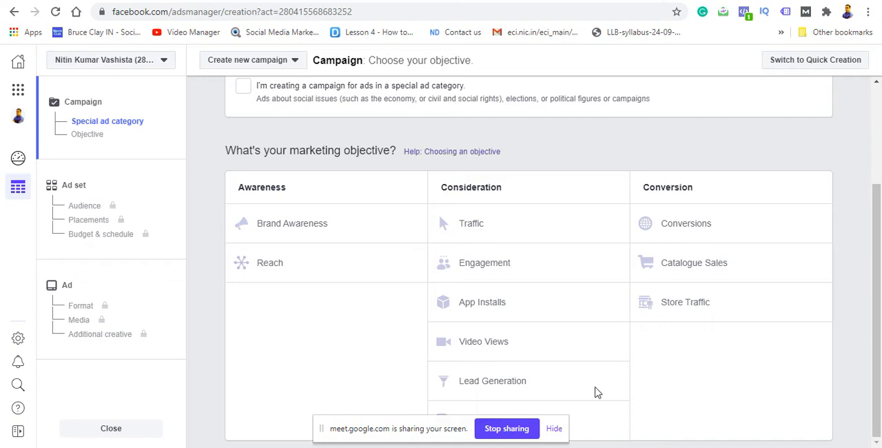
pyautogui.click(490, 387)
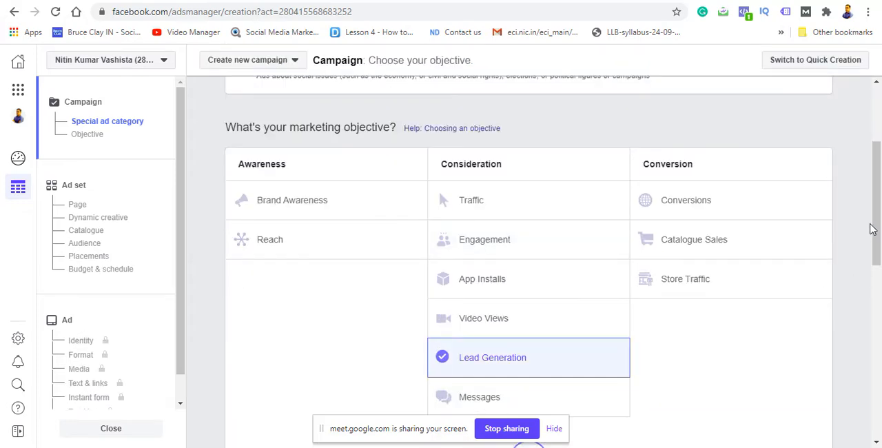
# Step: Turn off campaign budget optimisation for the Lead Generation campaign
pyautogui.moveTo(872, 229); pyautogui.dragTo(874, 351)
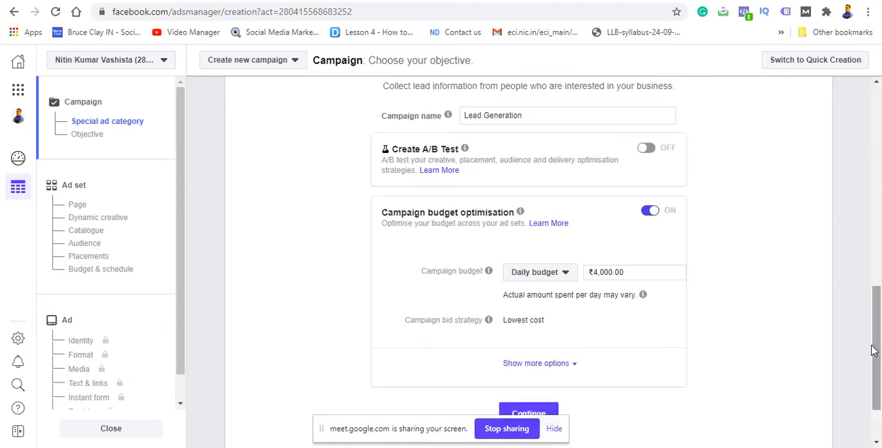
pyautogui.click(647, 211)
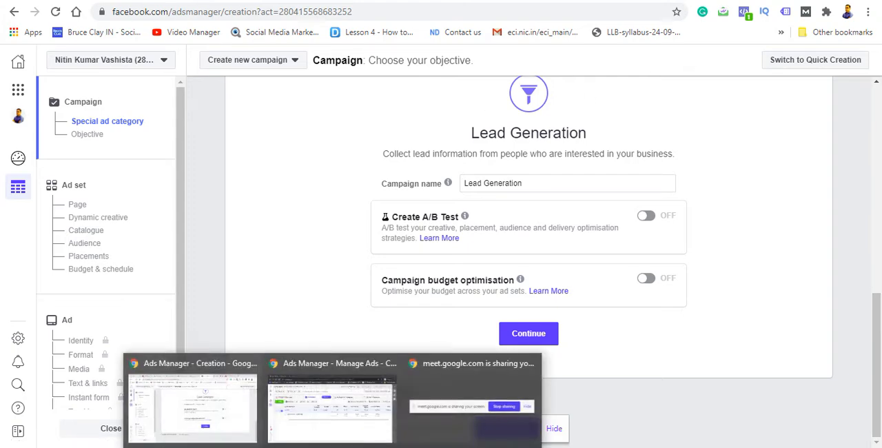
pyautogui.click(384, 424)
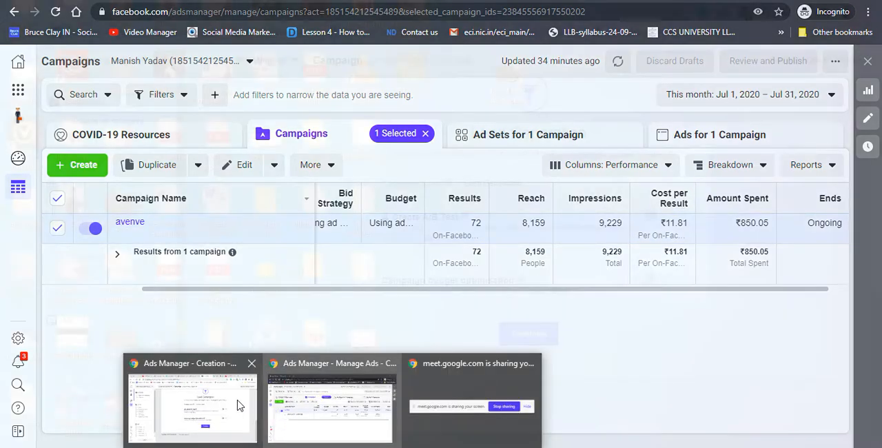
pyautogui.click(238, 405)
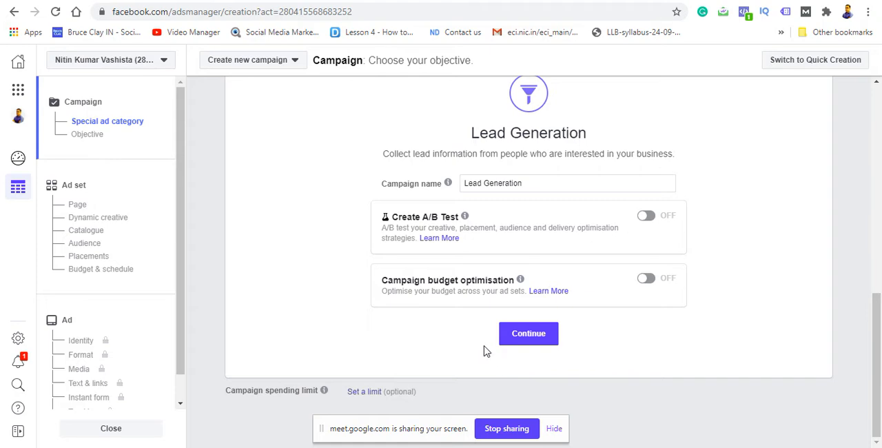
pyautogui.click(610, 1)
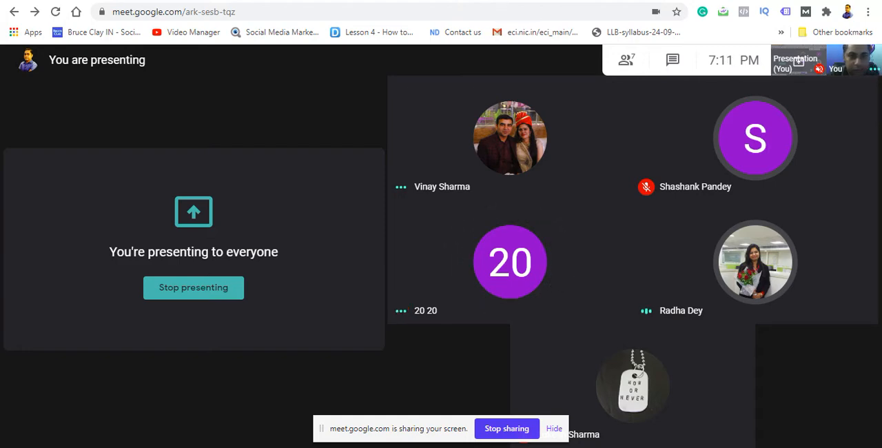
pyautogui.click(502, 2)
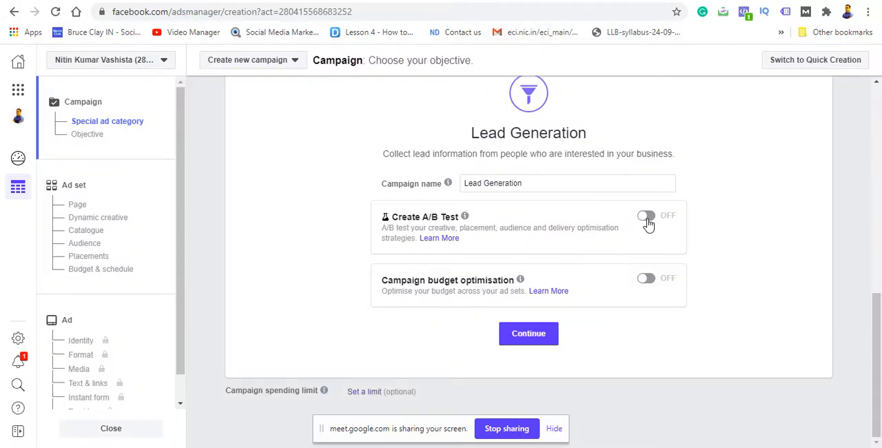
# Step: Continue to the ad set level and name the ad set "digital marketing course"
pyautogui.click(542, 343)
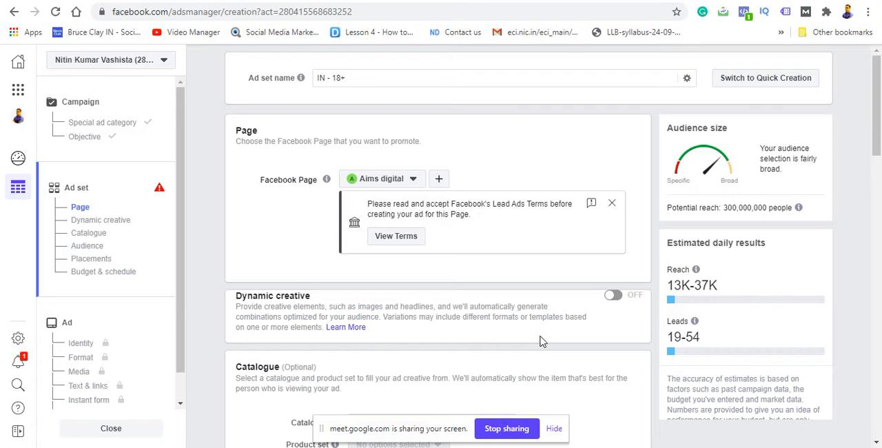
pyautogui.click(388, 76)
pyautogui.press('BackSpace')
pyautogui.press('BackSpace')
pyautogui.press('BackSpace')
pyautogui.press('BackSpace')
pyautogui.press('BackSpace')
pyautogui.press('BackSpace')
pyautogui.press('BackSpace')
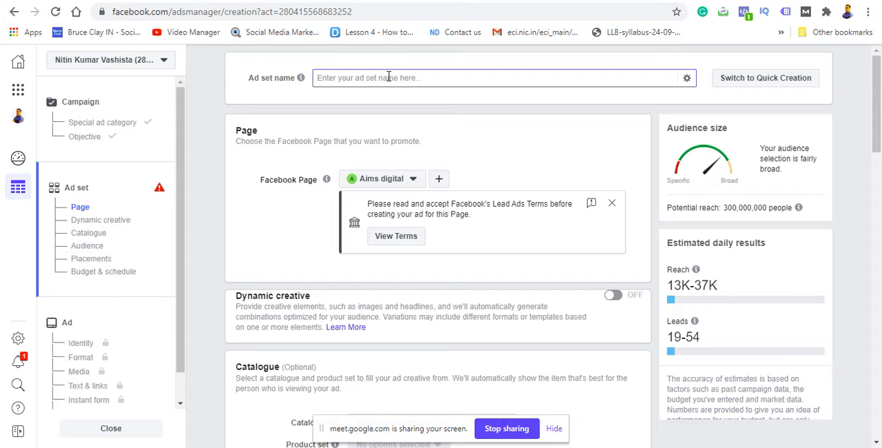
pyautogui.write('e')
pyautogui.press('BackSpace')
pyautogui.write('digital marketing course')
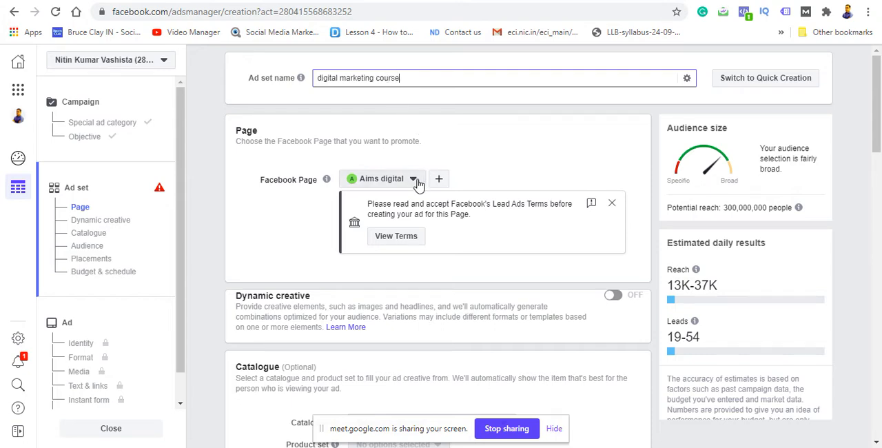
# Step: Choose the All India Media Solutions Facebook Page as the Page to promote in the ad set
pyautogui.click(413, 180)
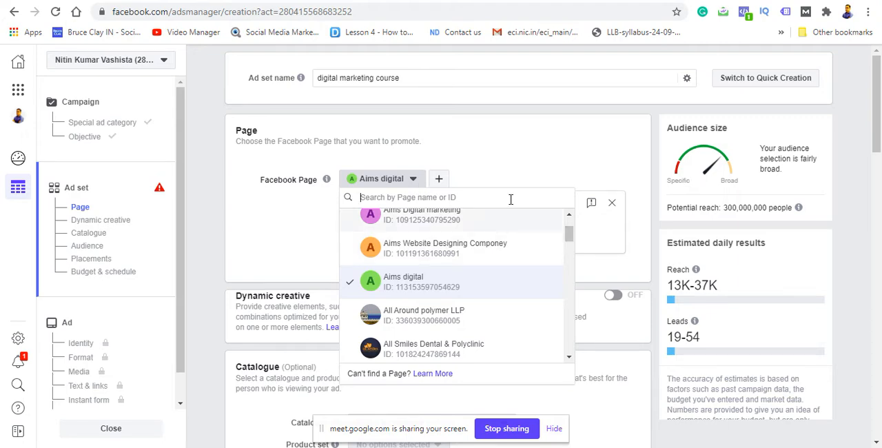
pyautogui.write('all')
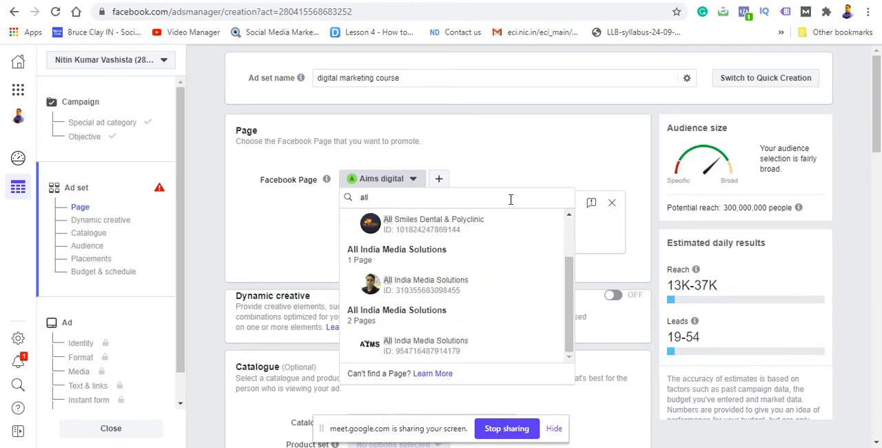
pyautogui.click(461, 284)
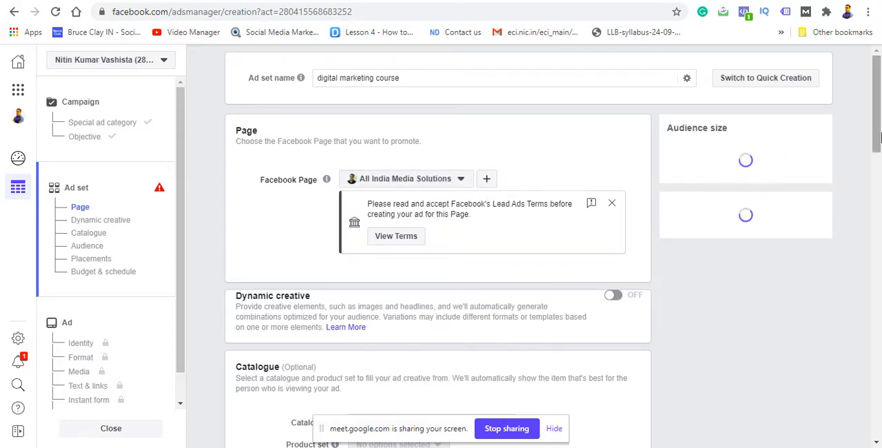
pyautogui.moveTo(881, 138); pyautogui.dragTo(880, 131)
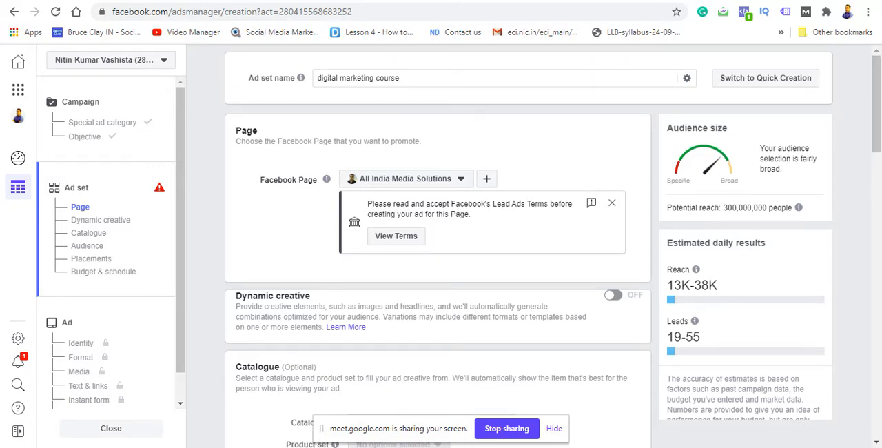
pyautogui.click(196, 447)
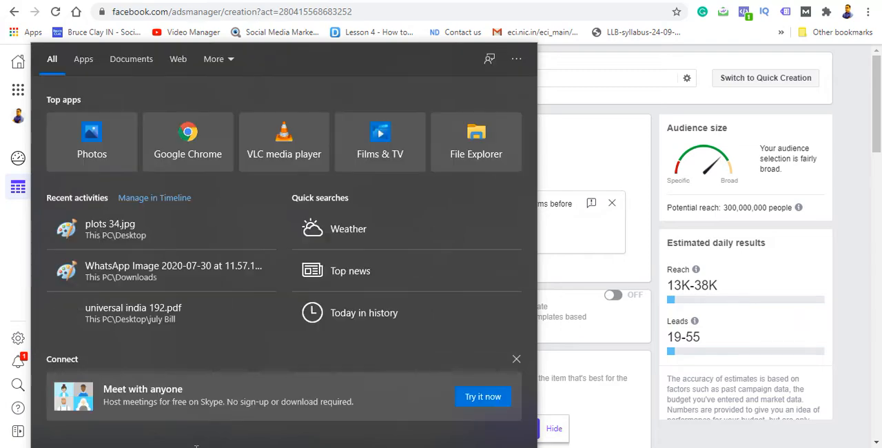
pyautogui.click(628, 139)
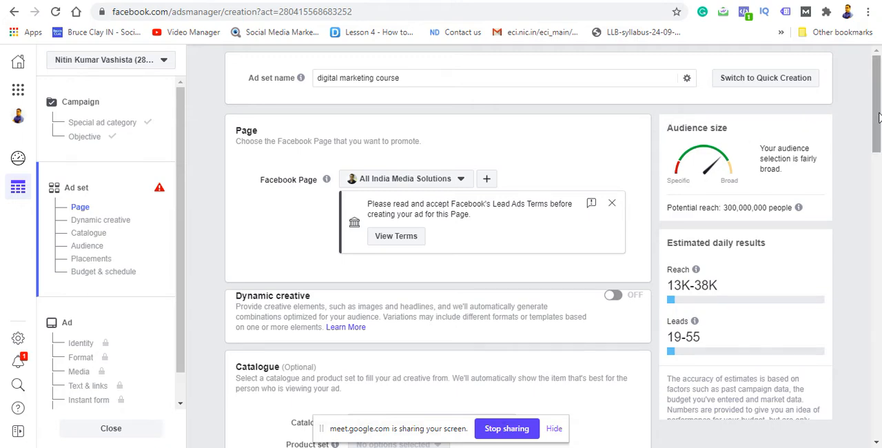
# Step: Examine the ad set's saved audiences and the options for creating a Custom Audience or Lookalike Audience
pyautogui.moveTo(878, 118); pyautogui.dragTo(875, 158)
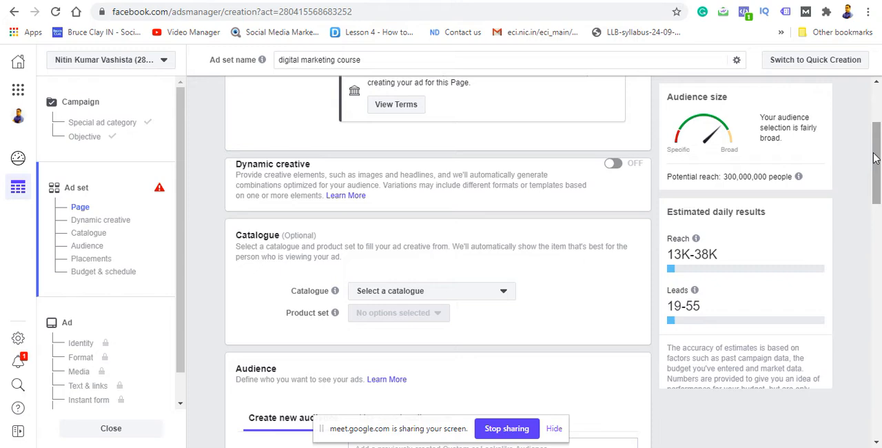
pyautogui.click(877, 443)
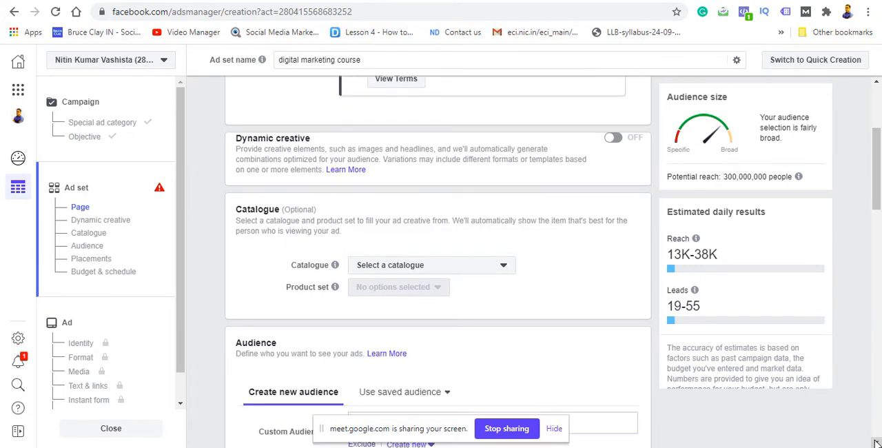
pyautogui.click(877, 443)
pyautogui.click(877, 443)
pyautogui.click(877, 443)
pyautogui.click(877, 443)
pyautogui.click(877, 444)
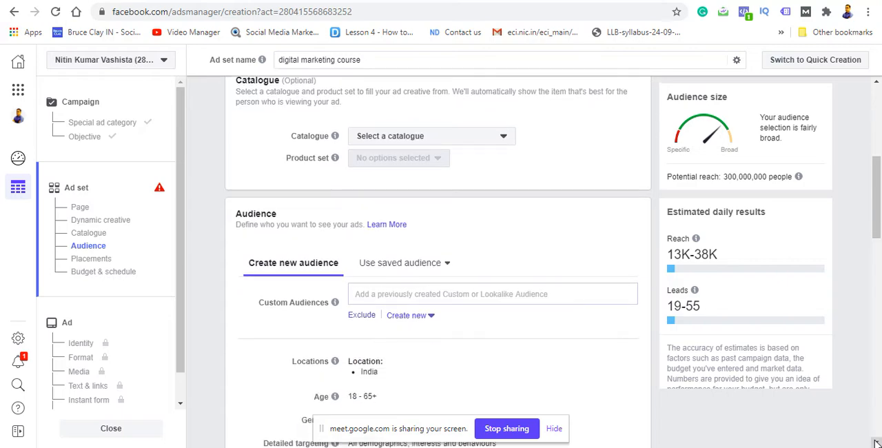
pyautogui.click(877, 443)
pyautogui.click(877, 443)
pyautogui.click(877, 443)
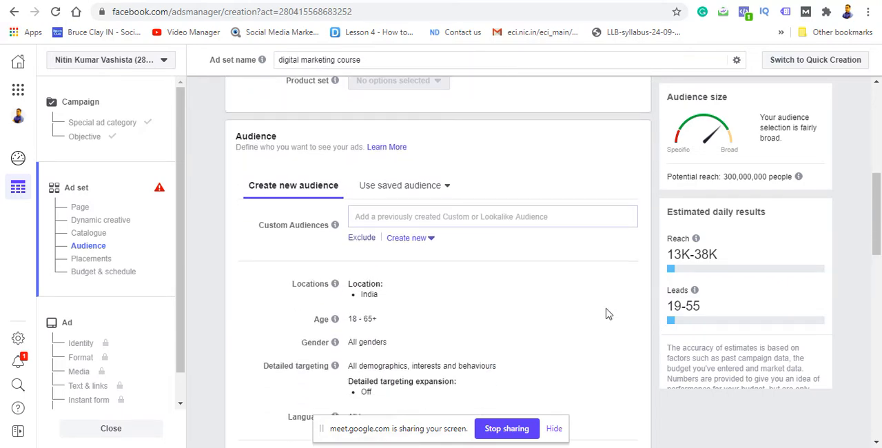
pyautogui.click(430, 195)
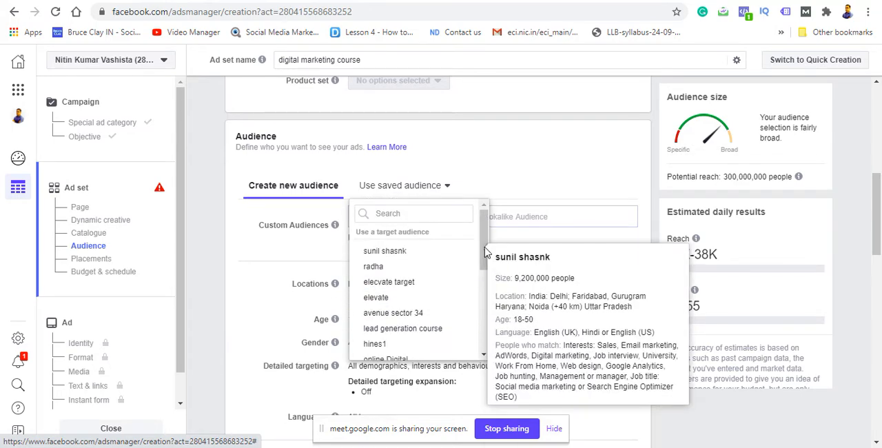
pyautogui.moveTo(486, 249); pyautogui.dragTo(486, 254)
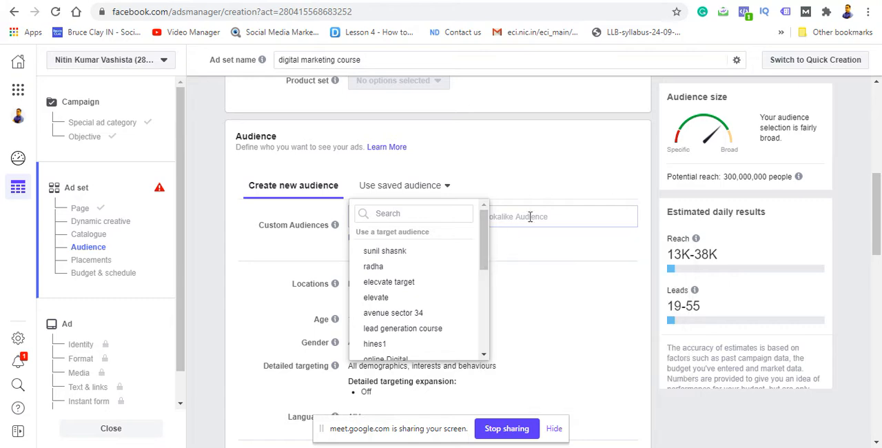
pyautogui.click(567, 189)
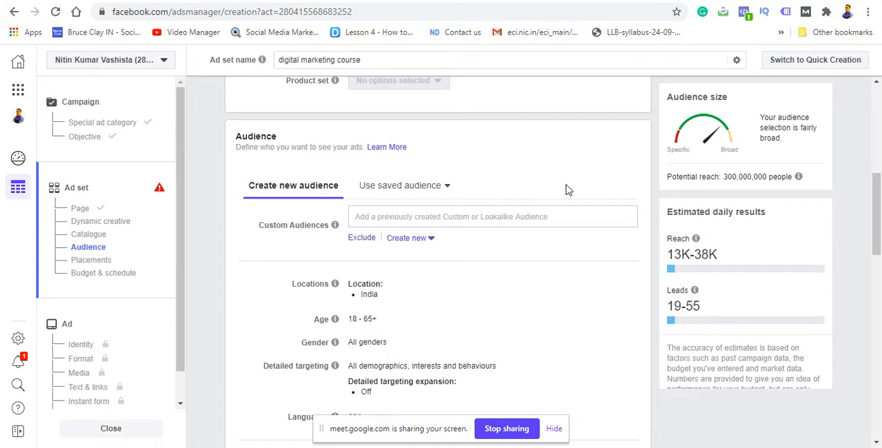
pyautogui.click(433, 247)
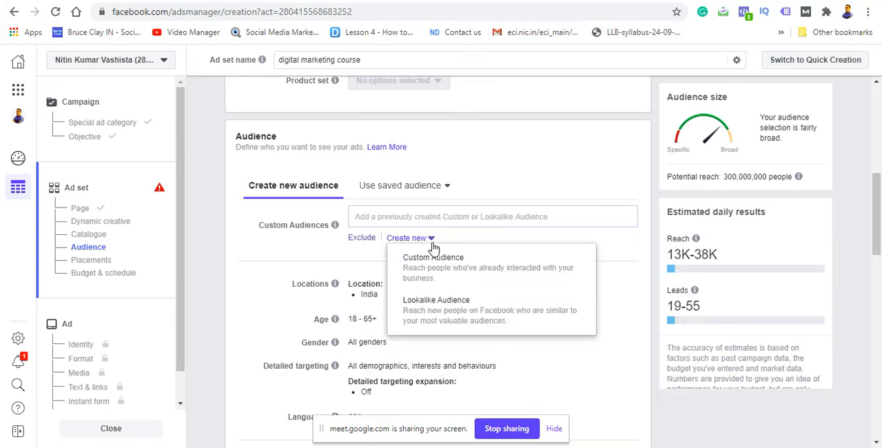
pyautogui.click(507, 168)
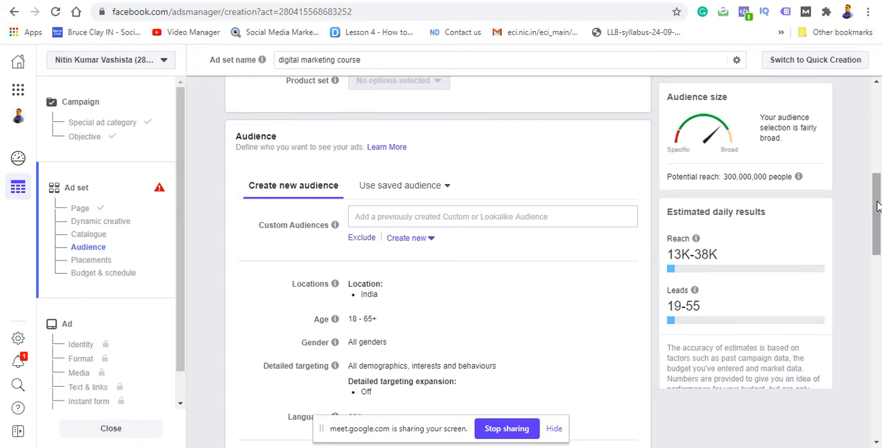
# Step: Replace India with Gurugram, Haryana as the audience location and restrict it to the current city only
pyautogui.moveTo(878, 207); pyautogui.dragTo(874, 220)
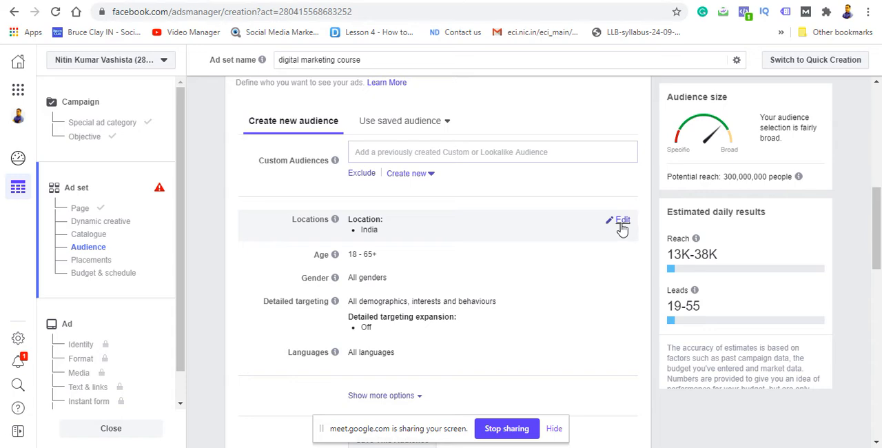
pyautogui.click(620, 224)
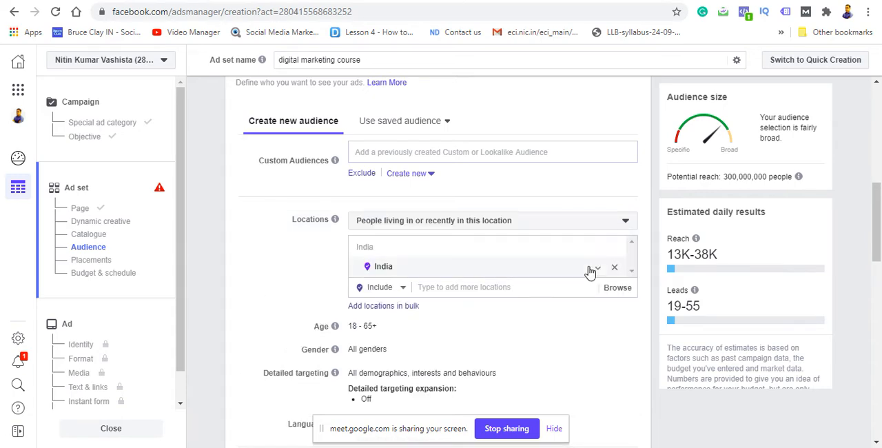
pyautogui.click(615, 269)
pyautogui.click(523, 289)
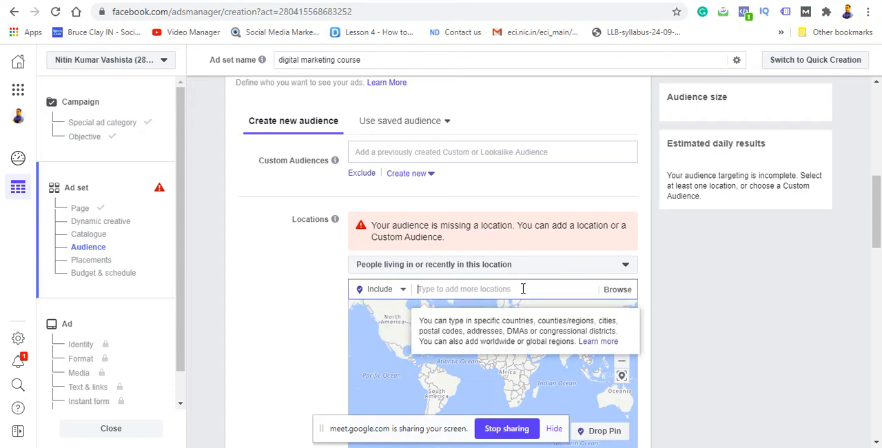
pyautogui.write('gurga')
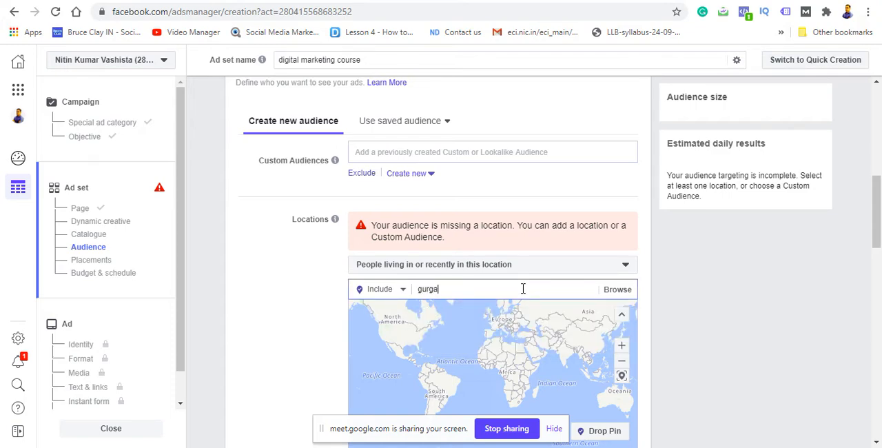
pyautogui.write('o')
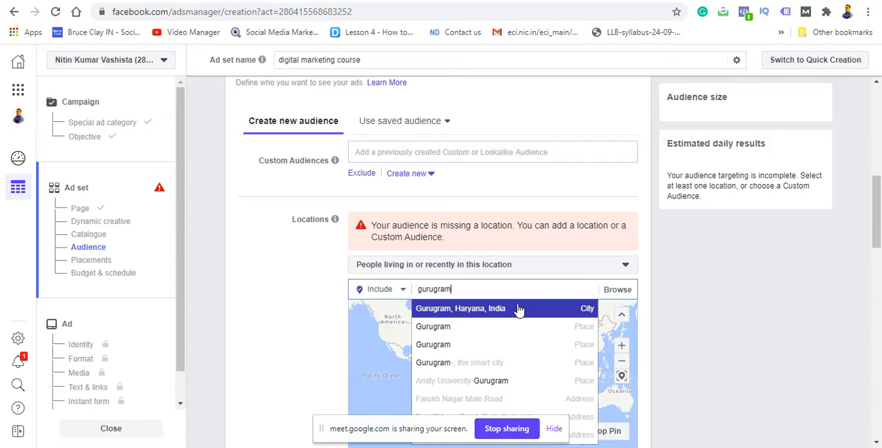
pyautogui.click(519, 310)
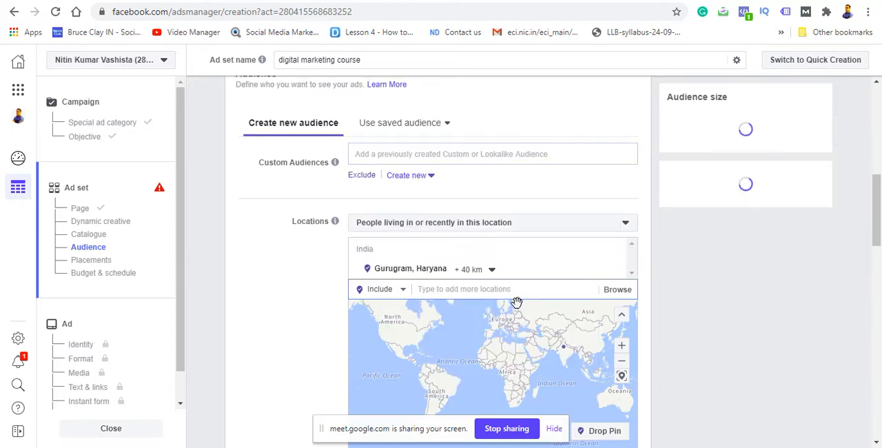
pyautogui.click(492, 271)
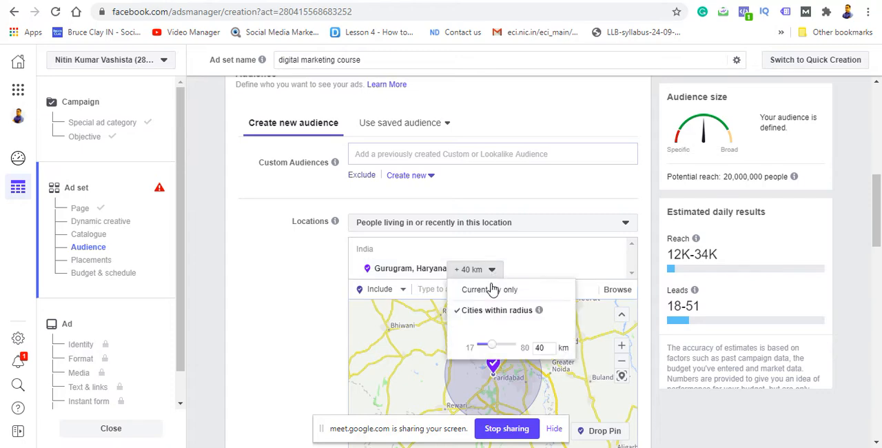
pyautogui.click(491, 288)
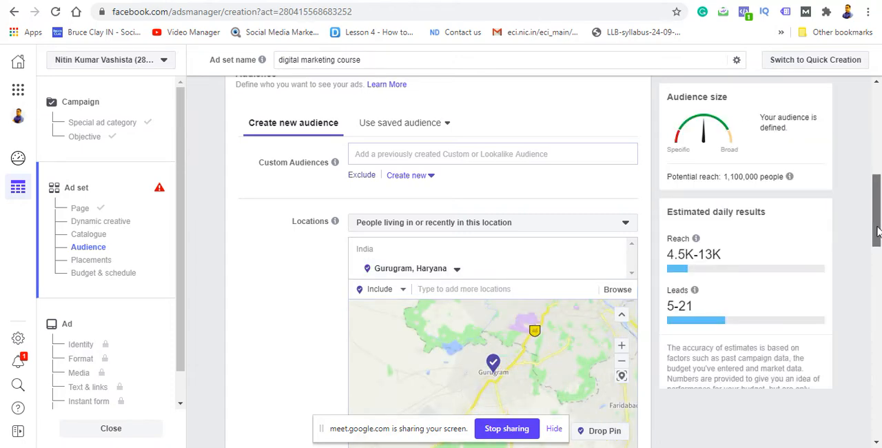
# Step: Place a targeting pin near Kadipur, southwest of Gurugram's centre, at (28.4475, 77.0083) on the location map
pyautogui.scroll(-2, 704, 240)
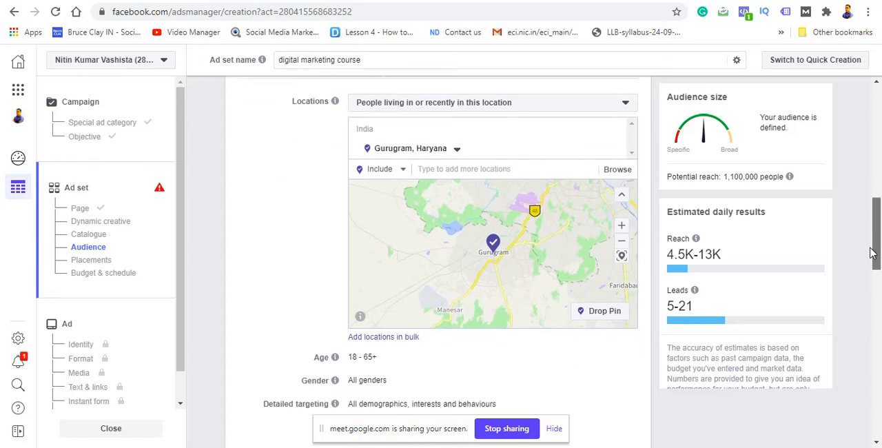
pyautogui.click(621, 221)
pyautogui.click(621, 222)
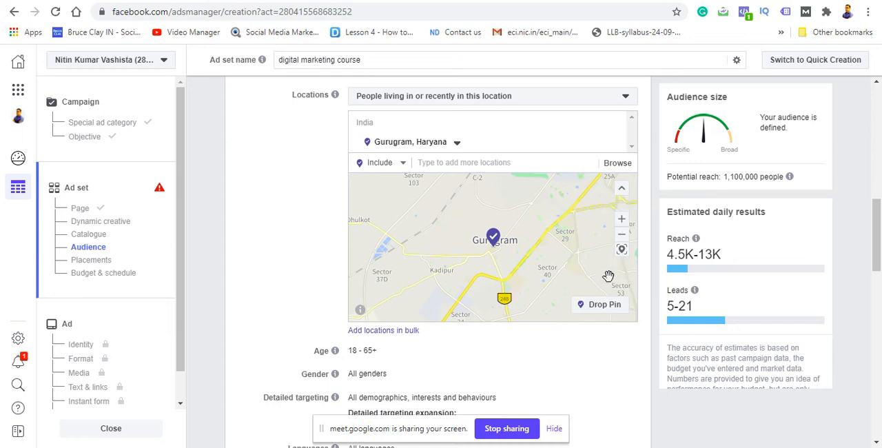
pyautogui.click(604, 305)
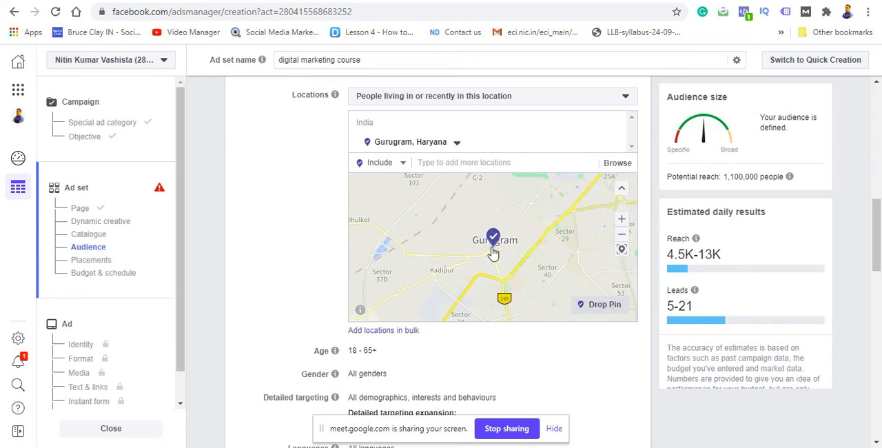
pyautogui.moveTo(493, 253); pyautogui.dragTo(486, 238)
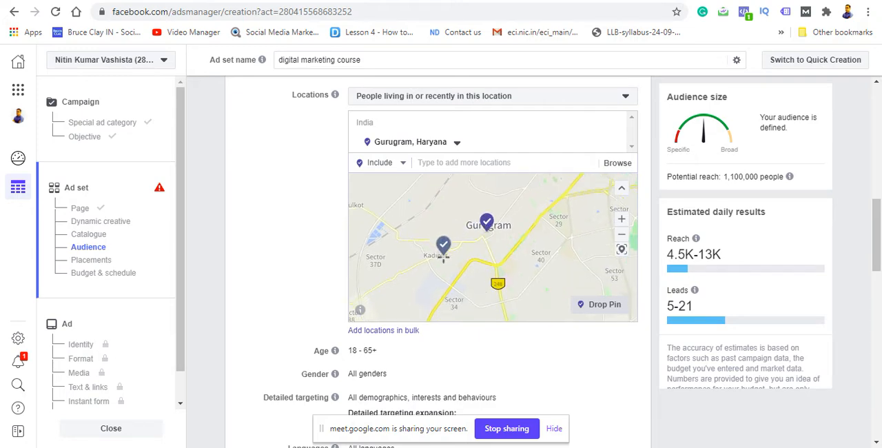
pyautogui.click(448, 260)
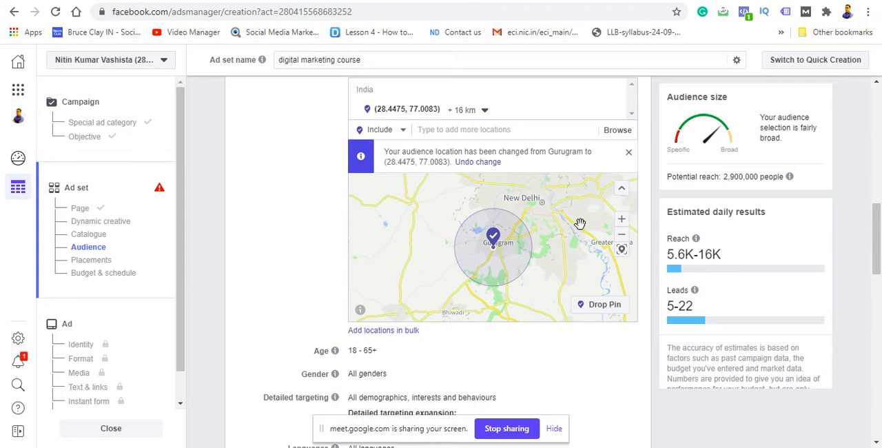
pyautogui.click(620, 220)
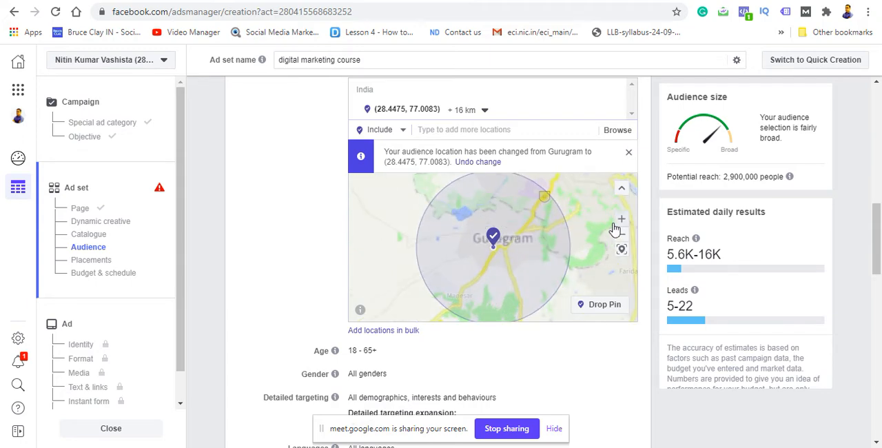
pyautogui.click(595, 308)
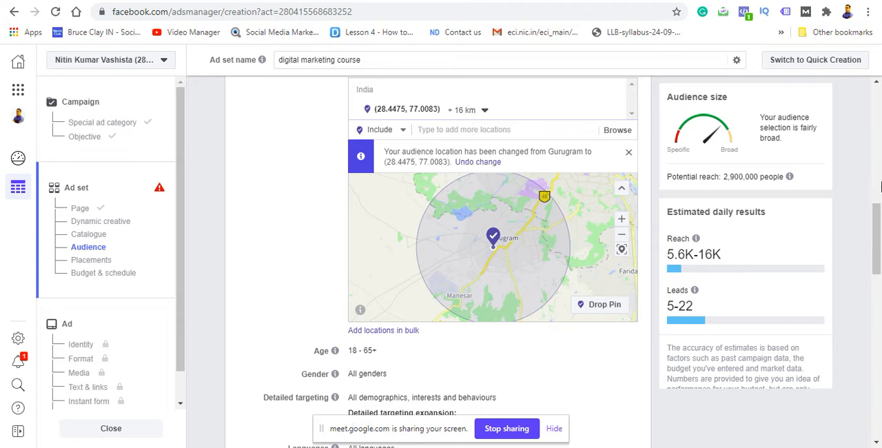
# Step: Limit the audience's age range to 18–40
pyautogui.moveTo(875, 228); pyautogui.dragTo(874, 240)
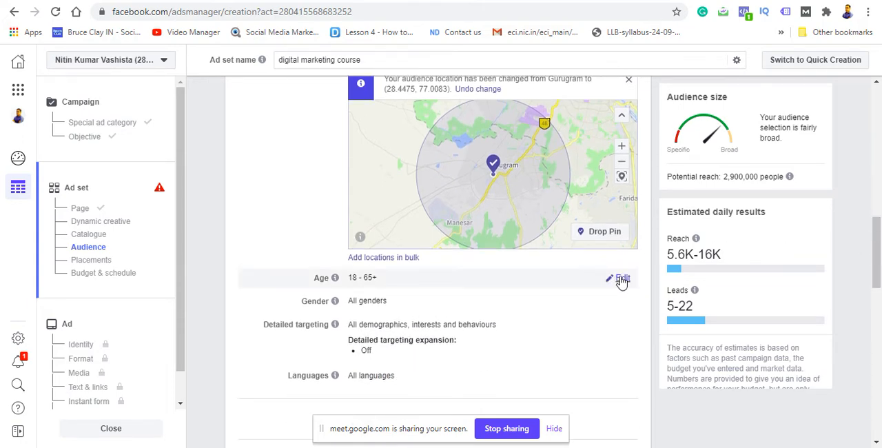
pyautogui.click(620, 280)
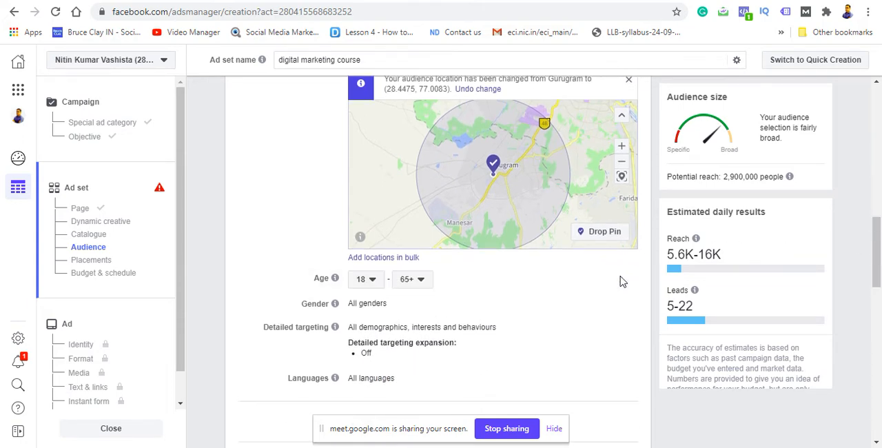
pyautogui.click(373, 281)
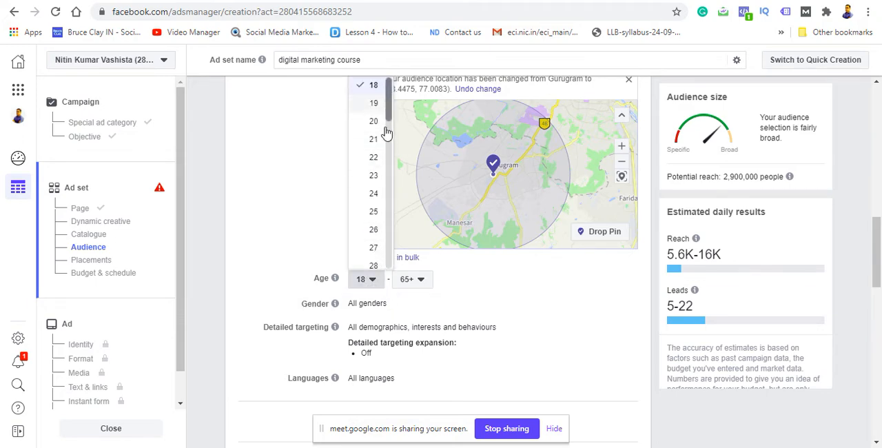
pyautogui.click(424, 282)
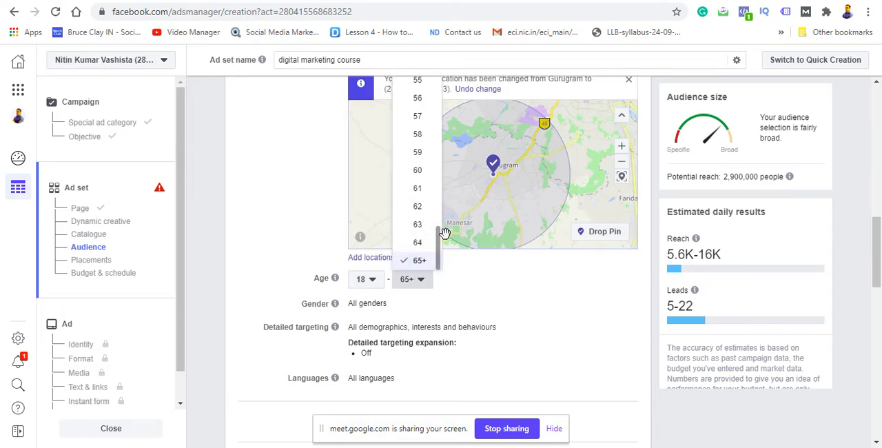
pyautogui.scroll(2, 436, 224)
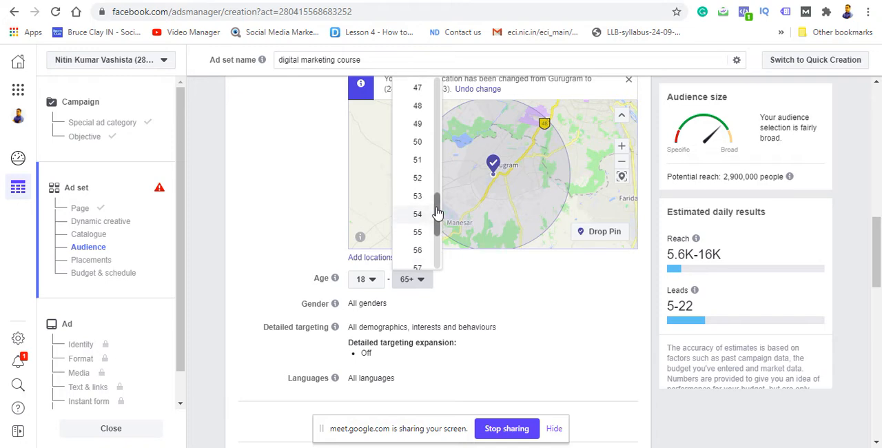
pyautogui.scroll(3, 437, 214)
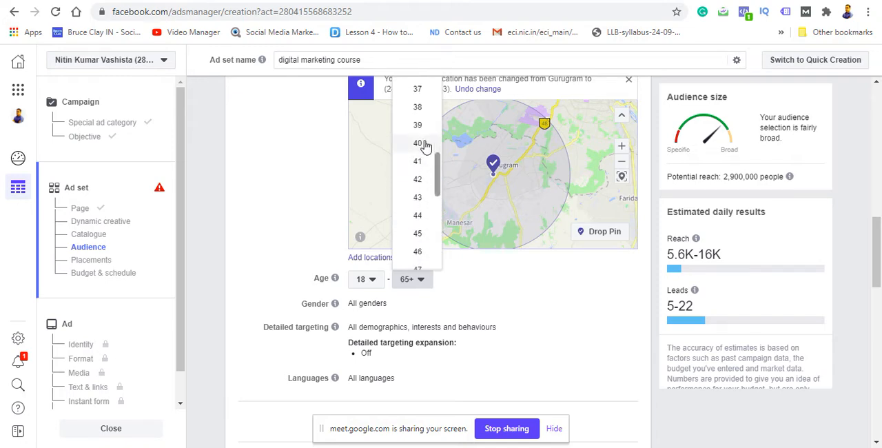
pyautogui.click(423, 143)
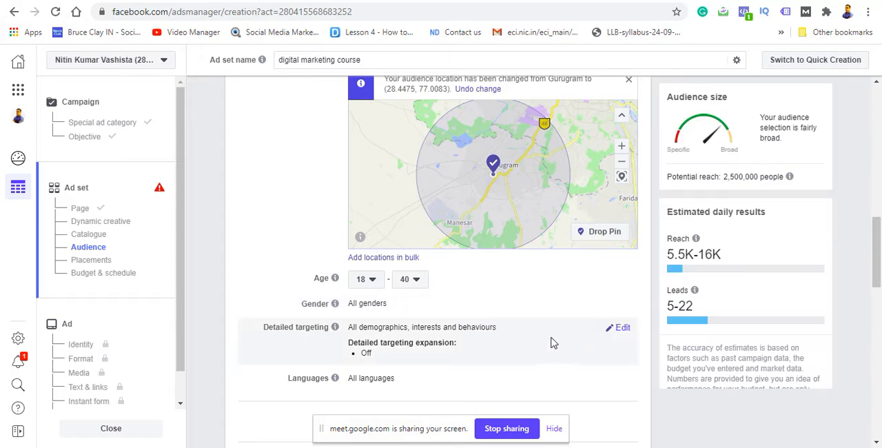
# Step: Add the Digital marketing interest to the audience's detailed targeting
pyautogui.click(624, 328)
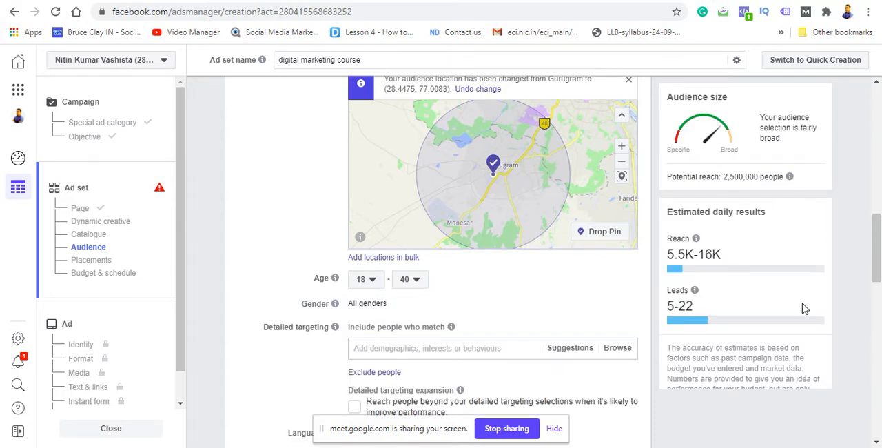
pyautogui.scroll(-2, 877, 248)
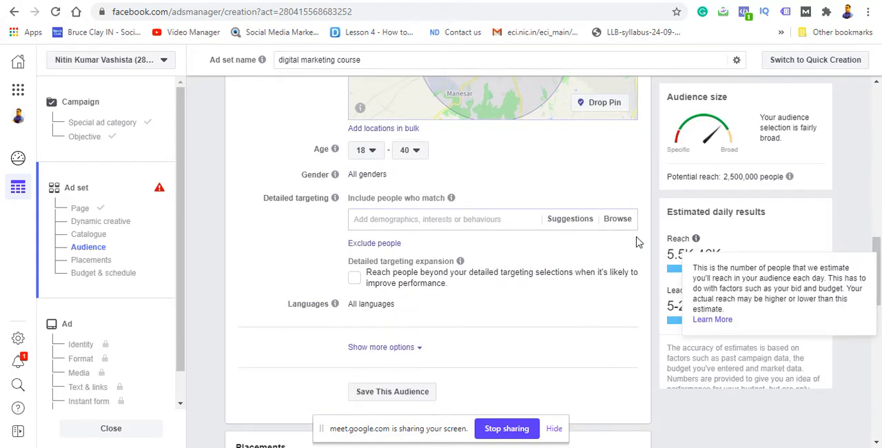
pyautogui.click(473, 219)
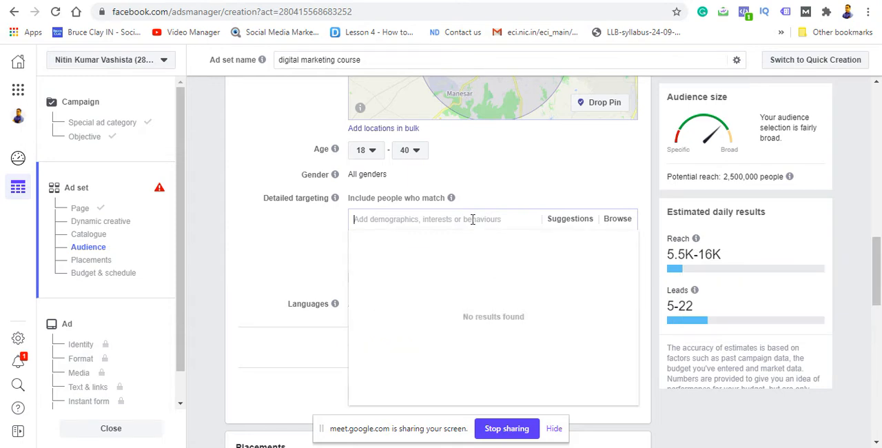
pyautogui.write('dig')
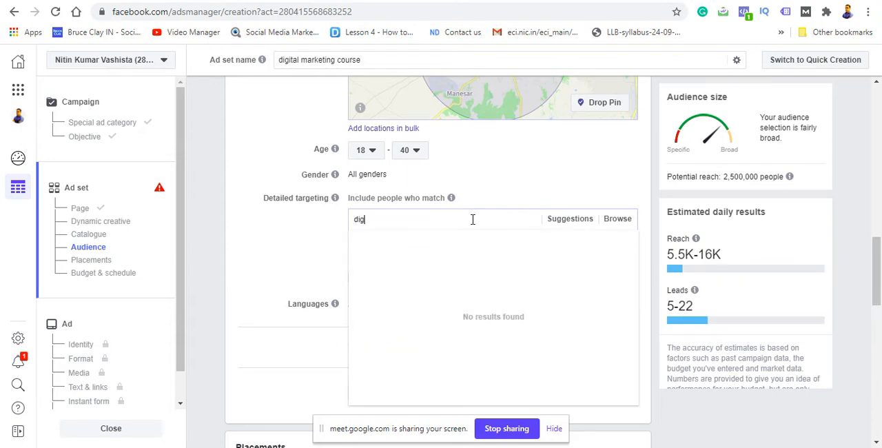
pyautogui.write('ita')
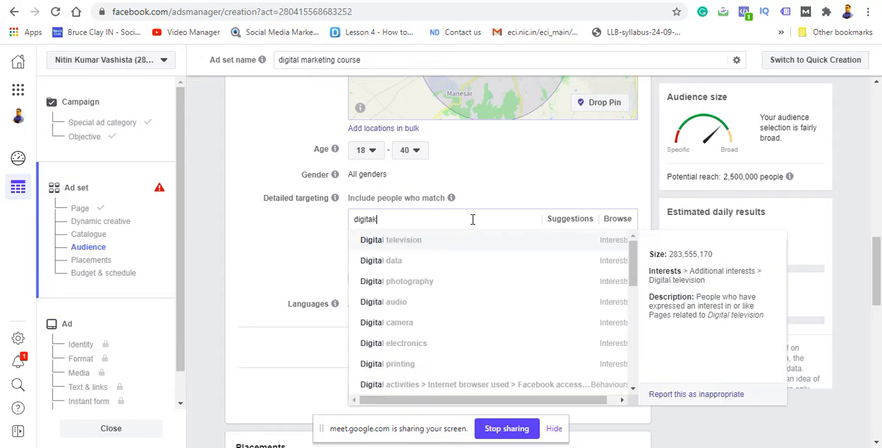
pyautogui.write('k')
pyautogui.write('l mar')
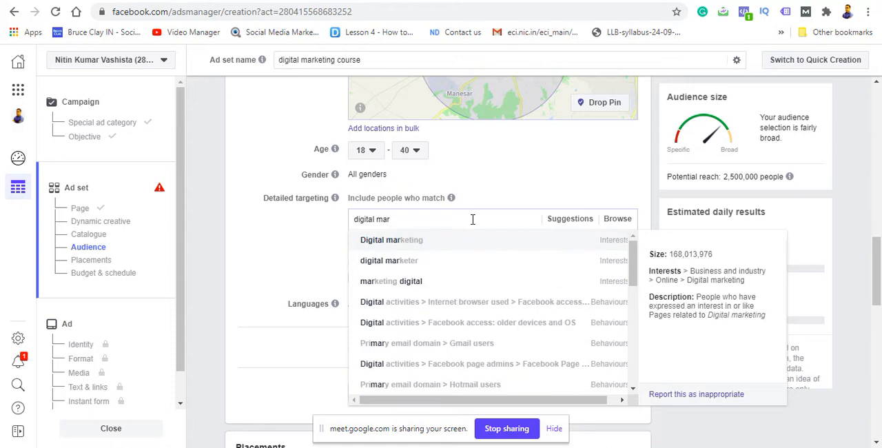
pyautogui.click(577, 246)
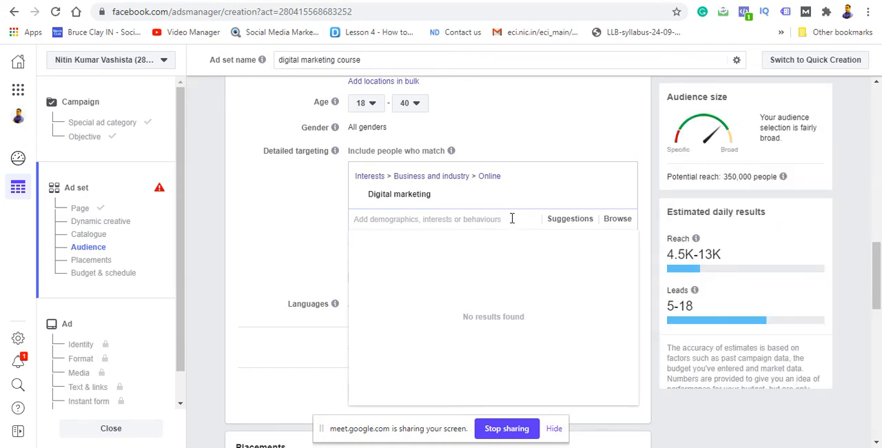
# Step: Search the detailed targeting options for "seo", review the matches and clear the search
pyautogui.write('seo')
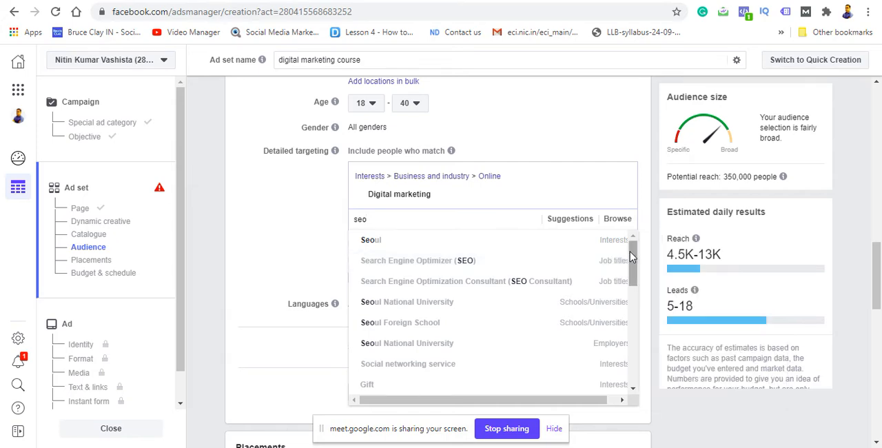
pyautogui.moveTo(634, 256)
pyautogui.mouseDown()
pyautogui.moveTo(629, 354)
pyautogui.moveTo(620, 253)
pyautogui.mouseUp()
pyautogui.moveTo(622, 251)
pyautogui.press('BackSpace')
pyautogui.press('BackSpace')
pyautogui.press('BackSpace')
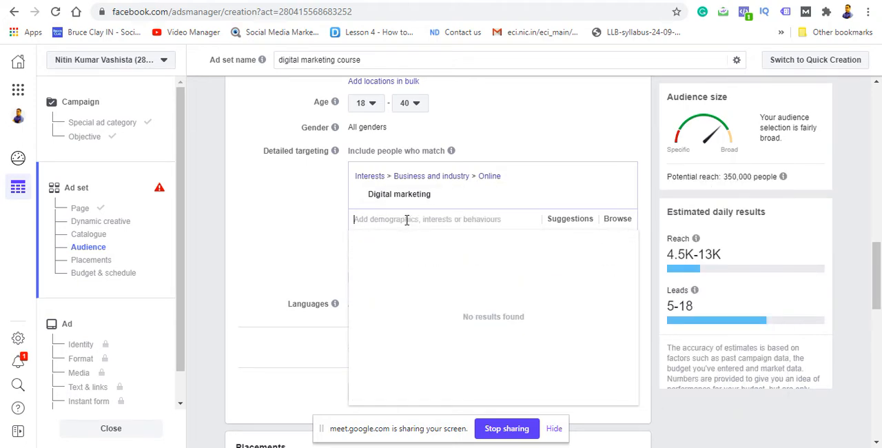
# Step: Add the Social media marketing, Lead generation and Search engine optimisation interests to the detailed targeting
pyautogui.write('social media marketing')
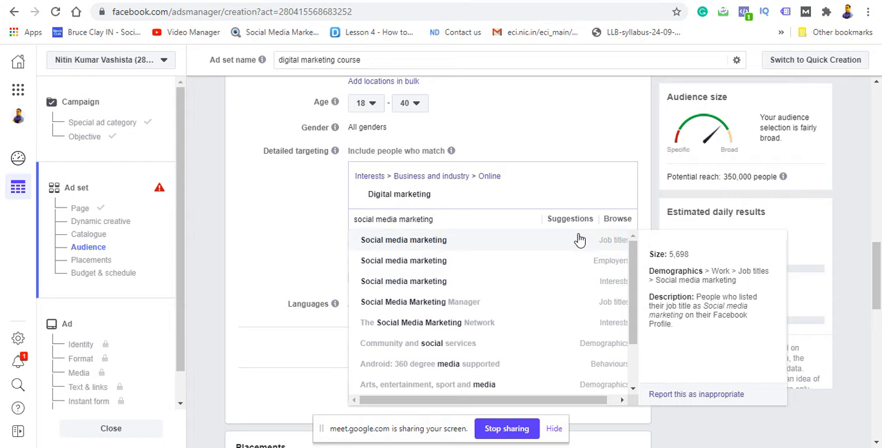
pyautogui.click(571, 290)
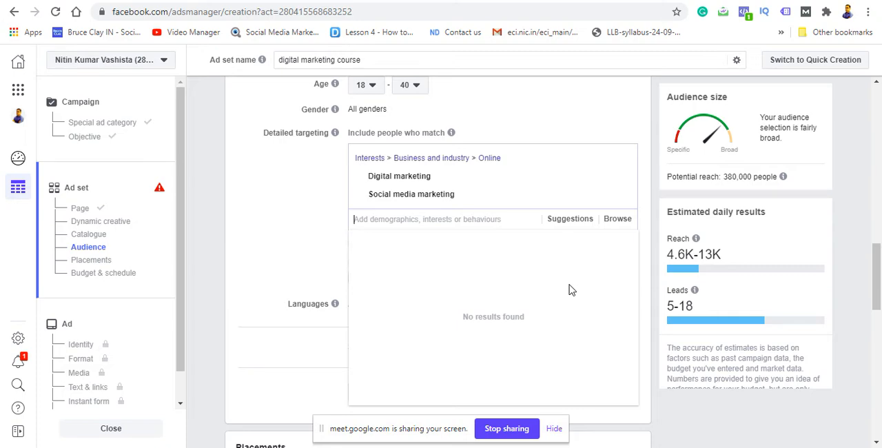
pyautogui.click(569, 219)
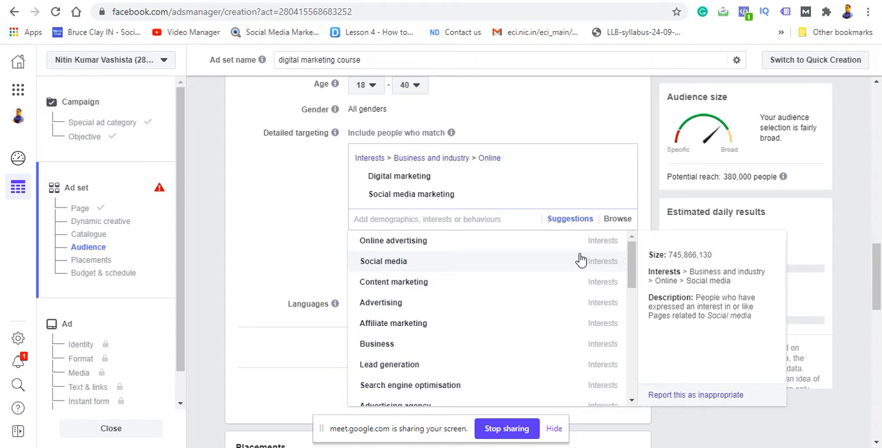
pyautogui.moveTo(473, 304)
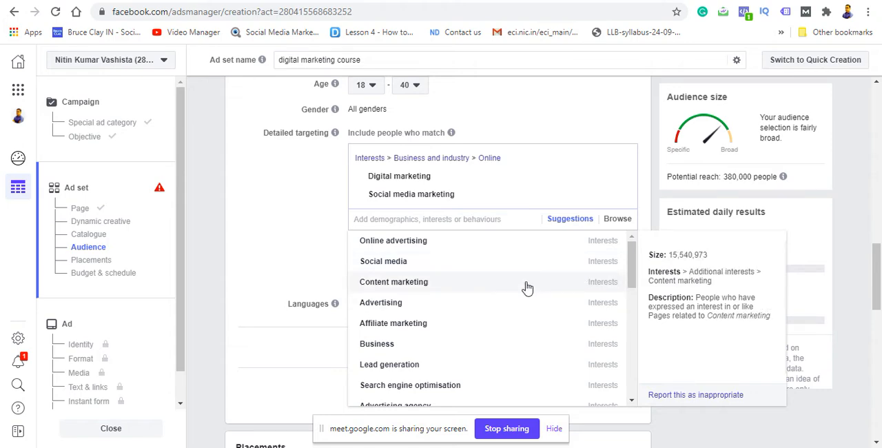
pyautogui.click(576, 366)
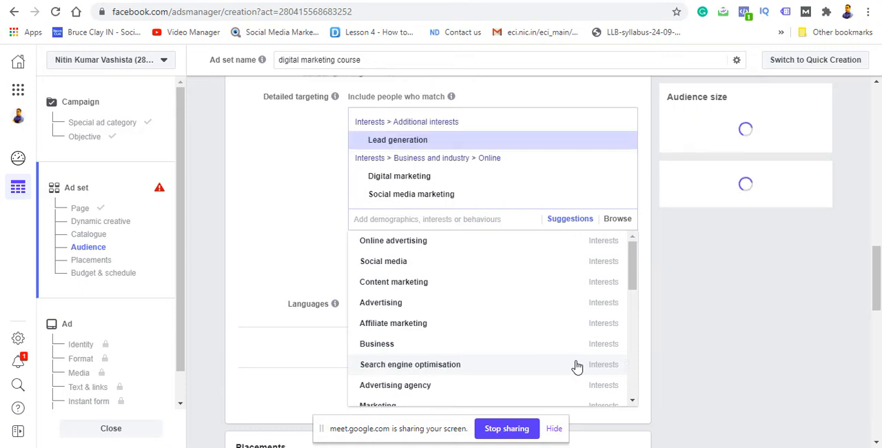
pyautogui.click(526, 372)
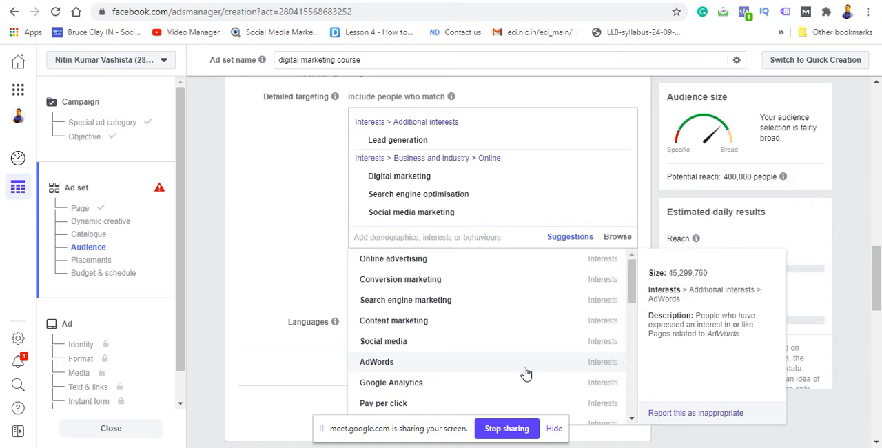
pyautogui.click(309, 268)
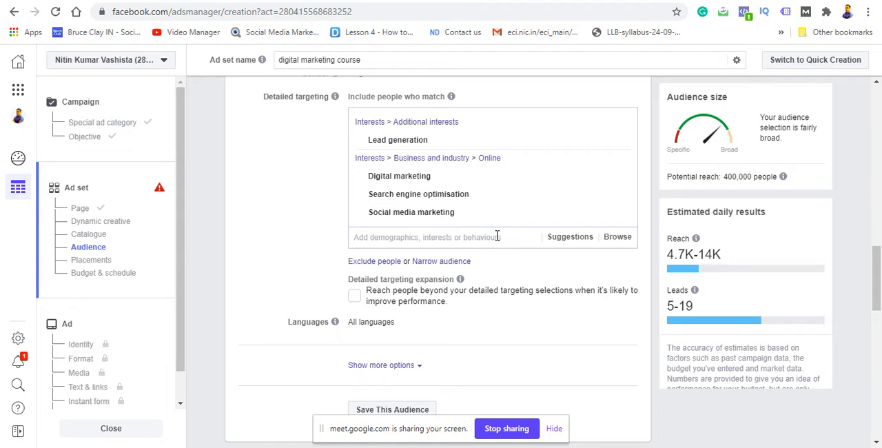
# Step: Add the suggested interests Online advertising, AdWords, Content marketing and Pay per click to the detailed targeting
pyautogui.click(558, 237)
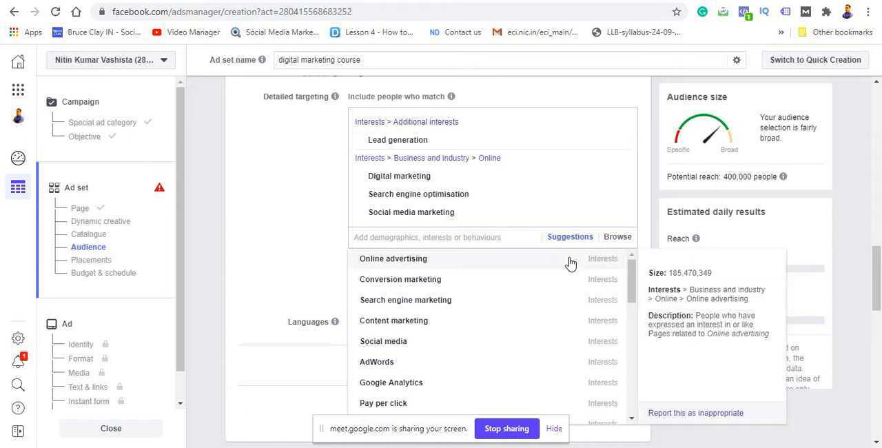
pyautogui.click(570, 264)
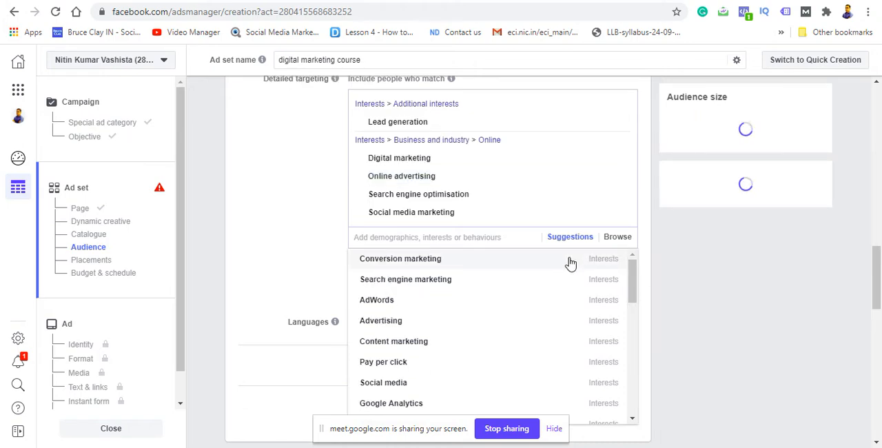
pyautogui.moveTo(567, 274)
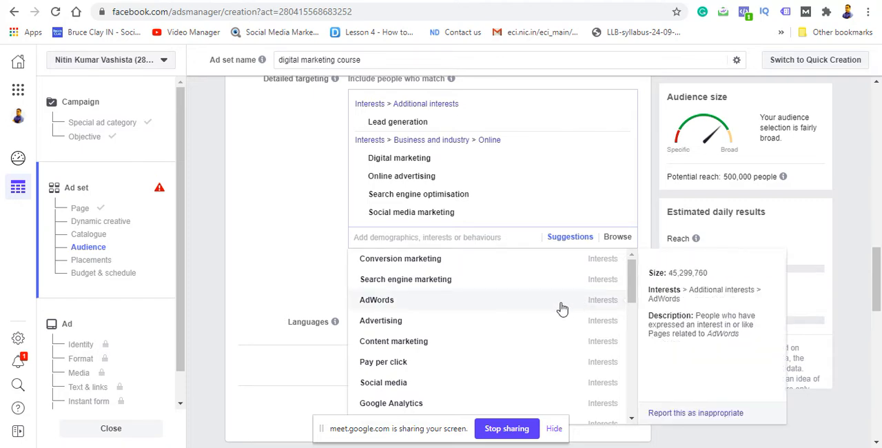
pyautogui.click(562, 309)
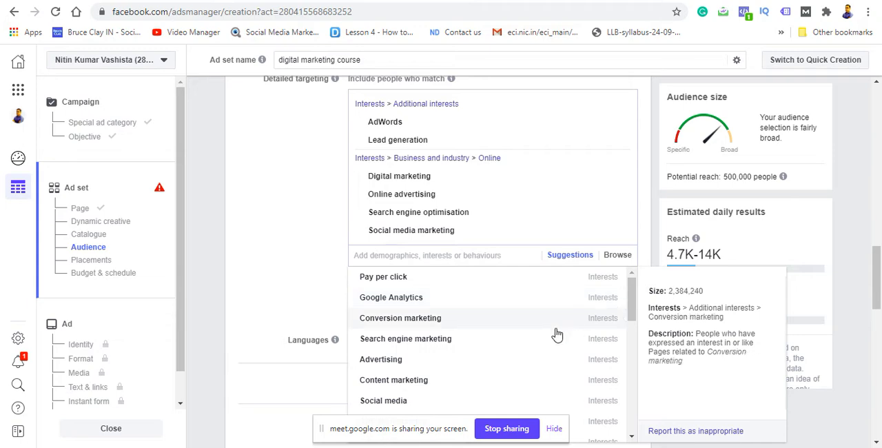
pyautogui.click(500, 390)
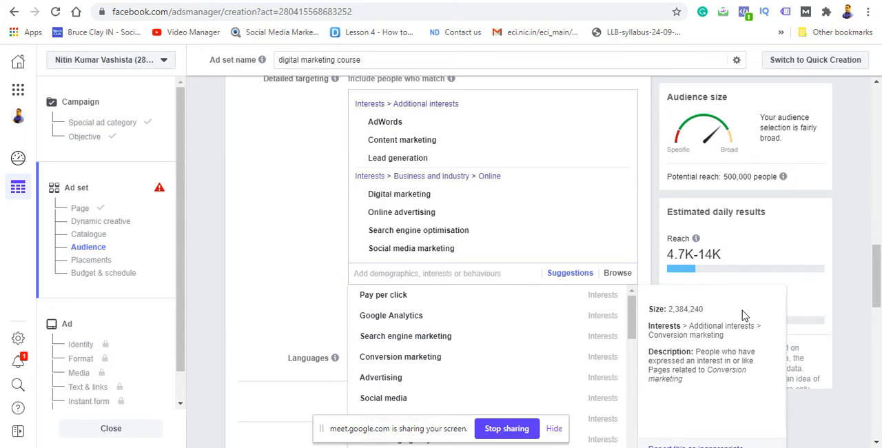
pyautogui.click(414, 298)
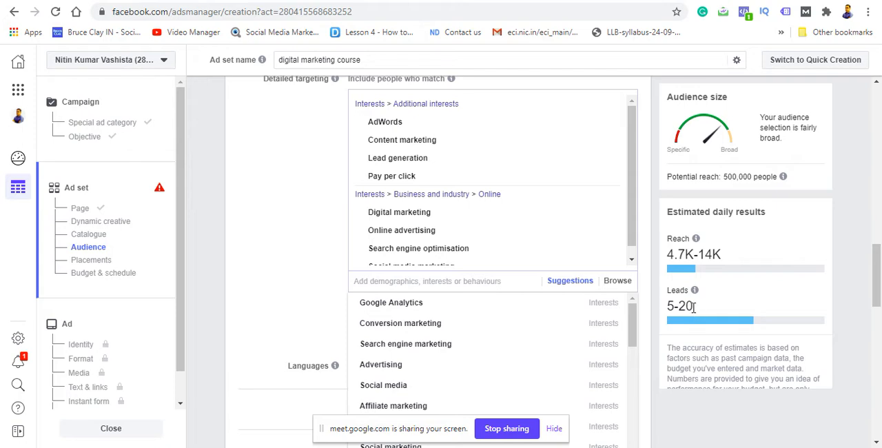
pyautogui.click(320, 308)
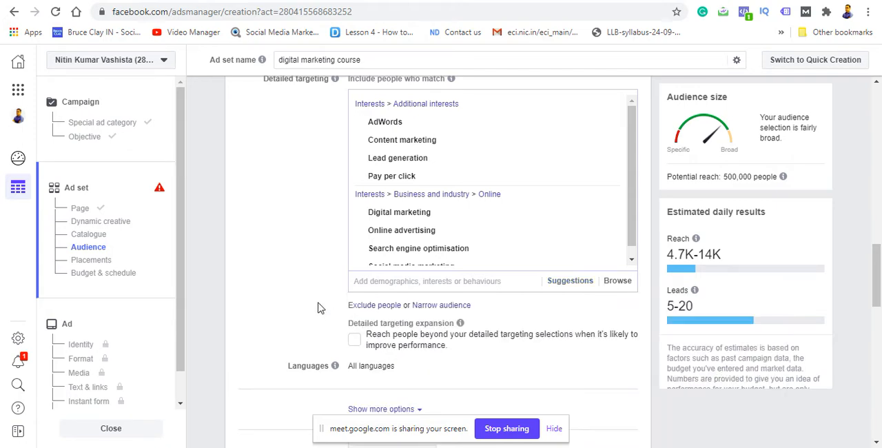
pyautogui.moveTo(693, 307)
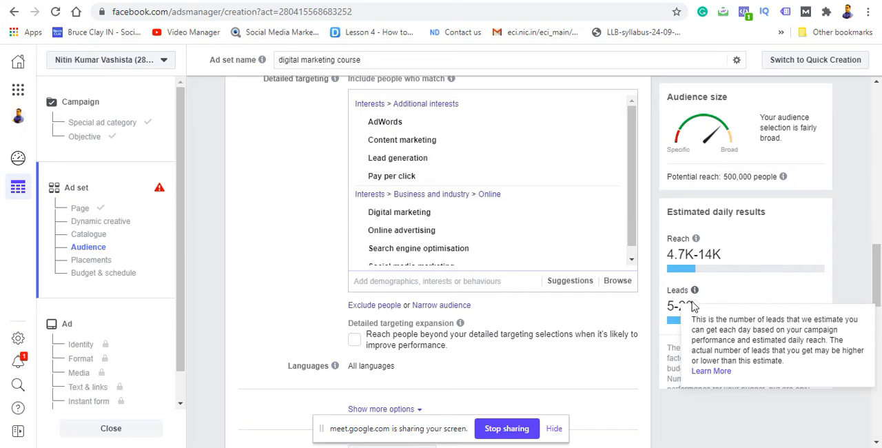
# Step: Save the targeting as an audience named with the advertiser's name followed by "31 july"
pyautogui.moveTo(878, 255); pyautogui.dragTo(877, 273)
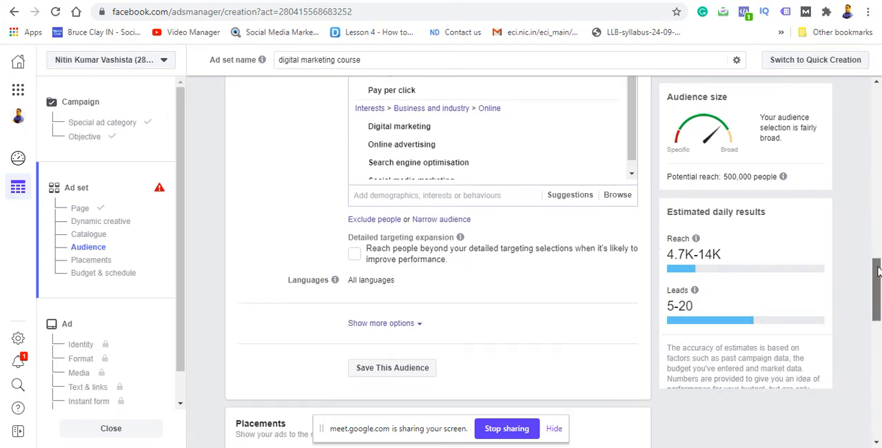
pyautogui.scroll(-1, 877, 272)
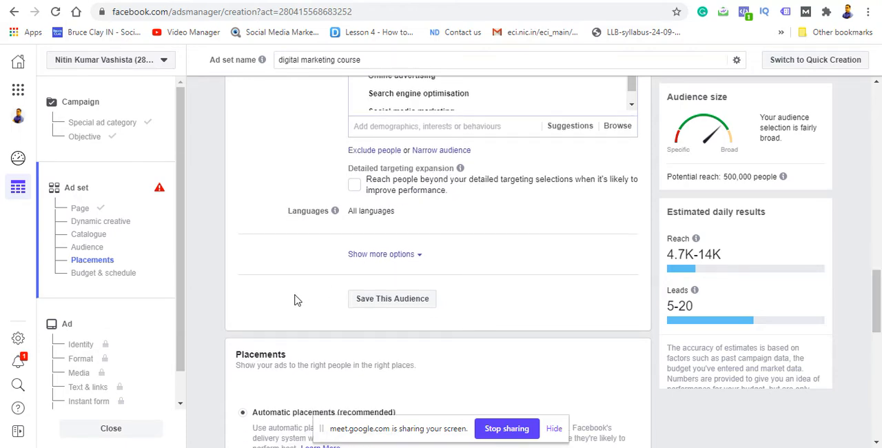
pyautogui.click(385, 300)
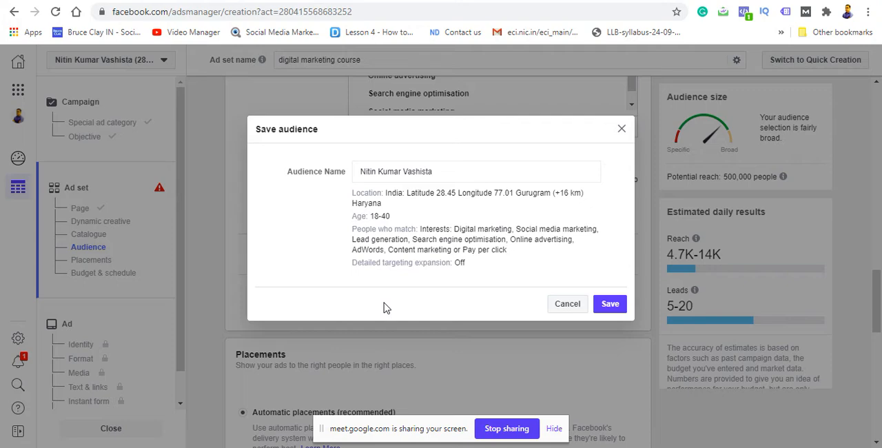
pyautogui.click(448, 174)
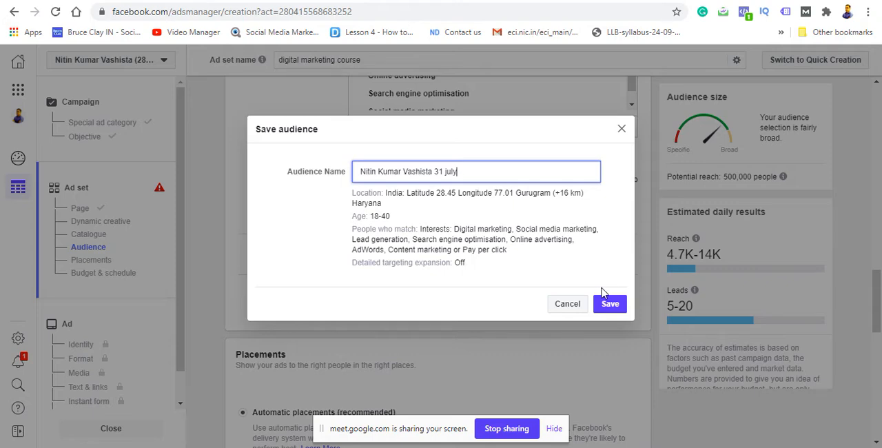
pyautogui.click(617, 312)
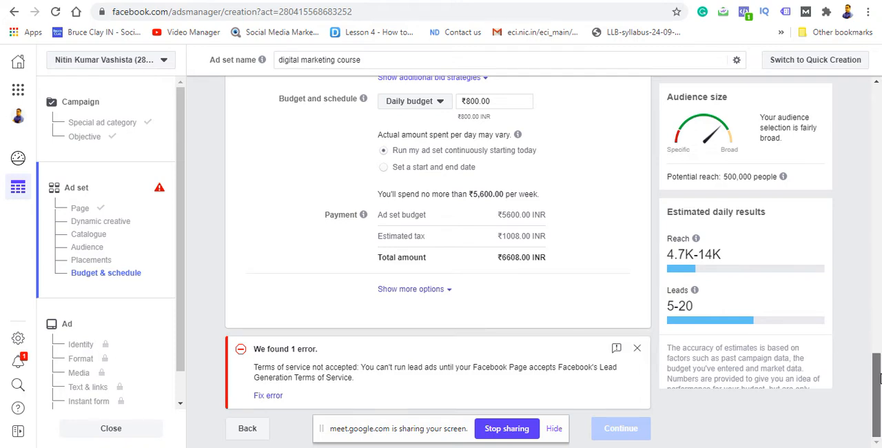
# Step: View the Lead Ads Terms for the ad set's selected Facebook Page and close them without accepting
pyautogui.moveTo(880, 376); pyautogui.dragTo(848, 134)
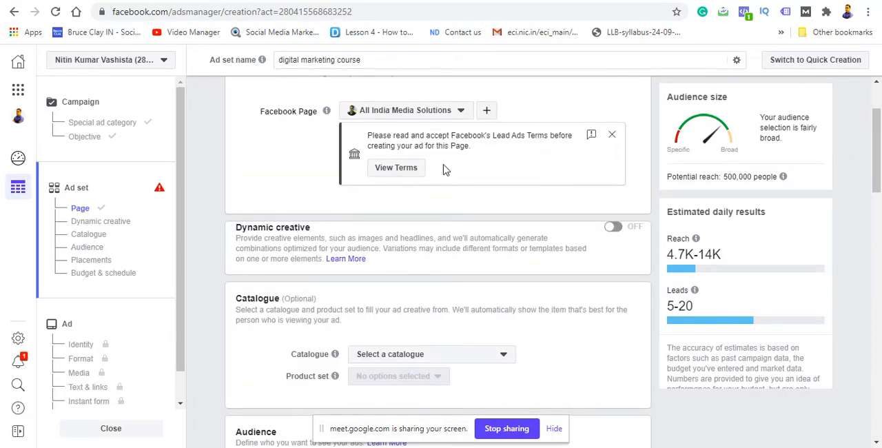
pyautogui.click(397, 169)
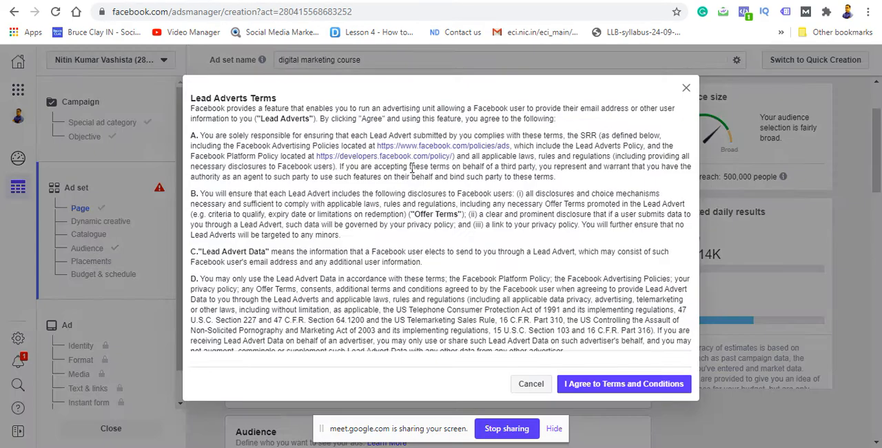
pyautogui.click(687, 89)
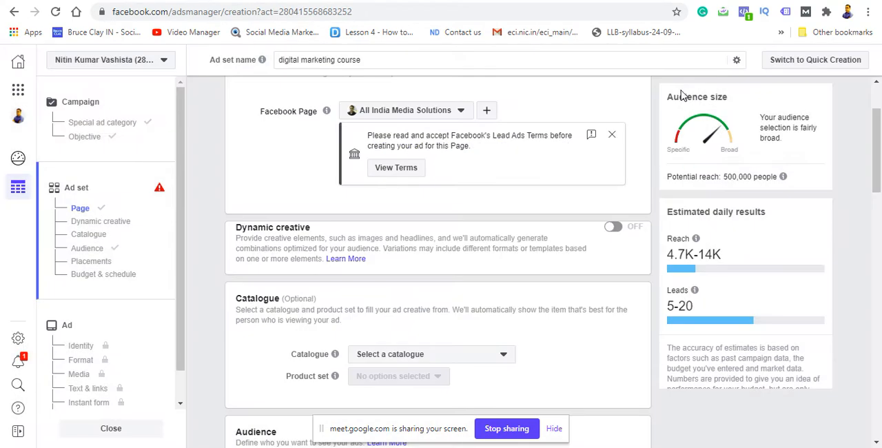
# Step: Search the Facebook Pages for "all india" and select the All India Media Solutions Page with the logo picture
pyautogui.click(468, 114)
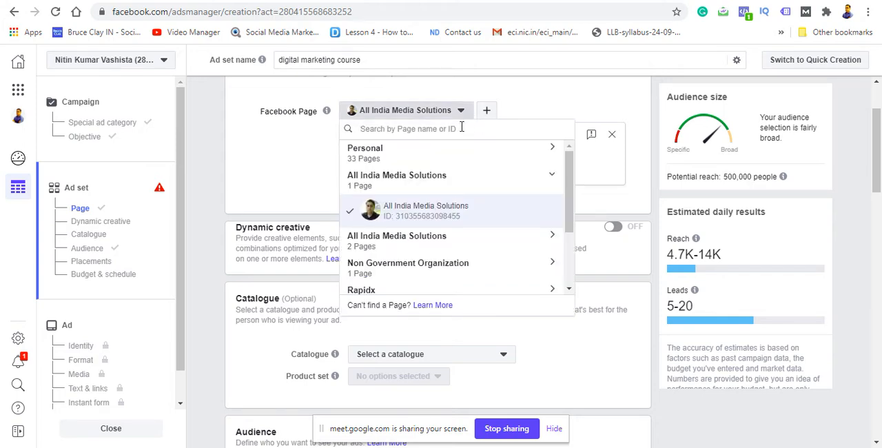
pyautogui.write('all')
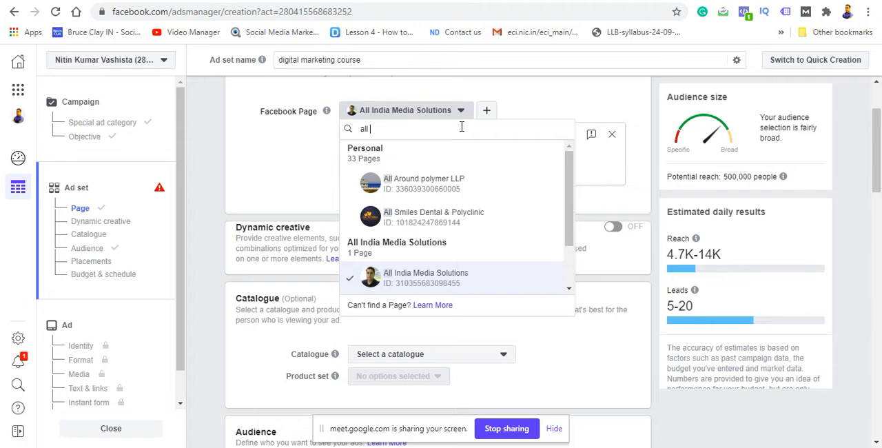
pyautogui.write(' india')
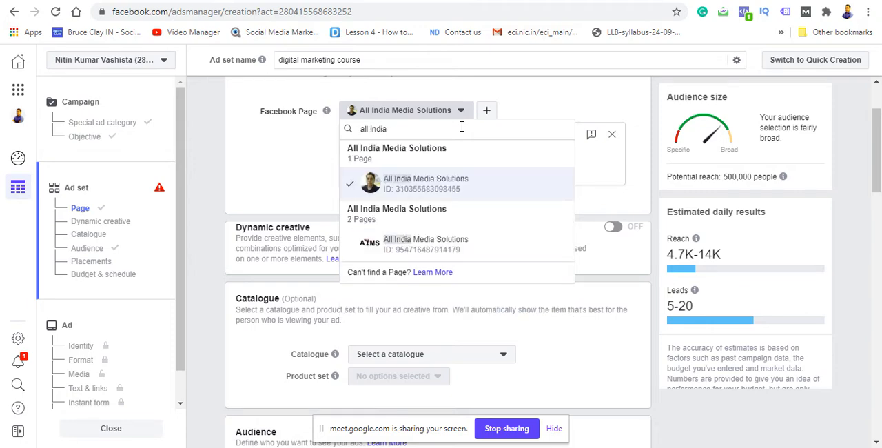
pyautogui.click(427, 246)
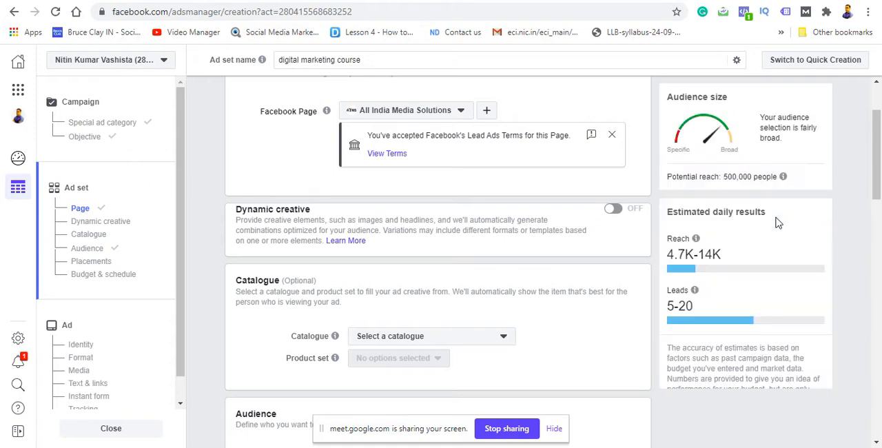
# Step: Set the Facebook Page to the All India Media Solutions Page with the portrait picture and accept its Lead Ads Terms
pyautogui.click(461, 112)
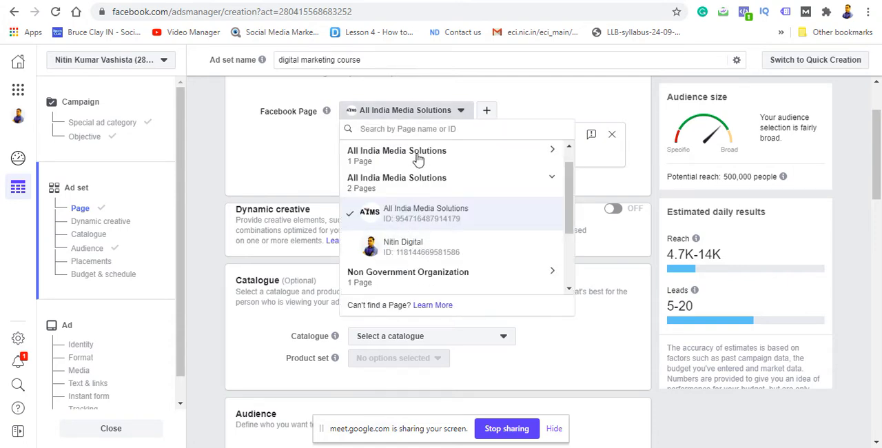
pyautogui.write('all')
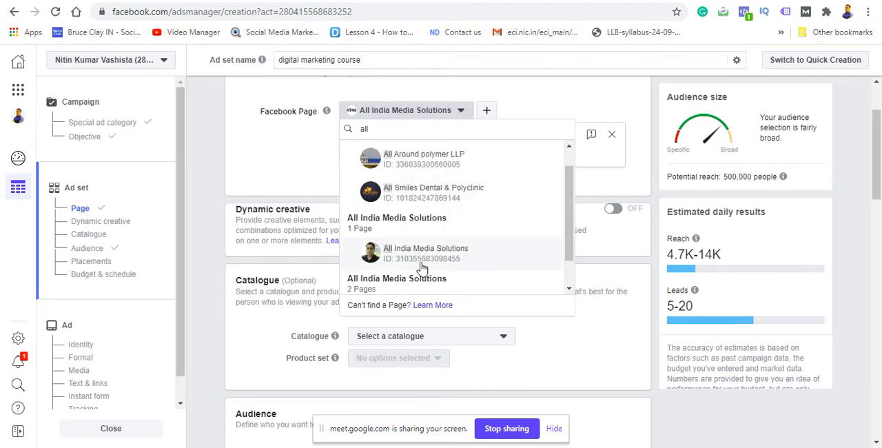
pyautogui.click(427, 255)
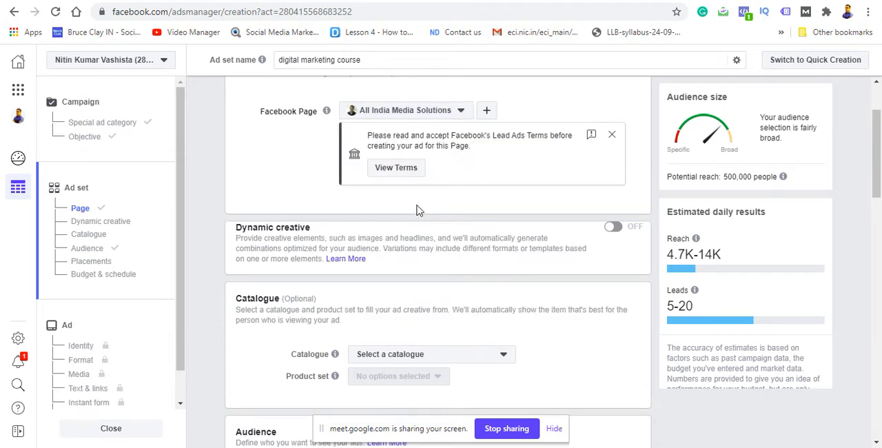
pyautogui.click(410, 173)
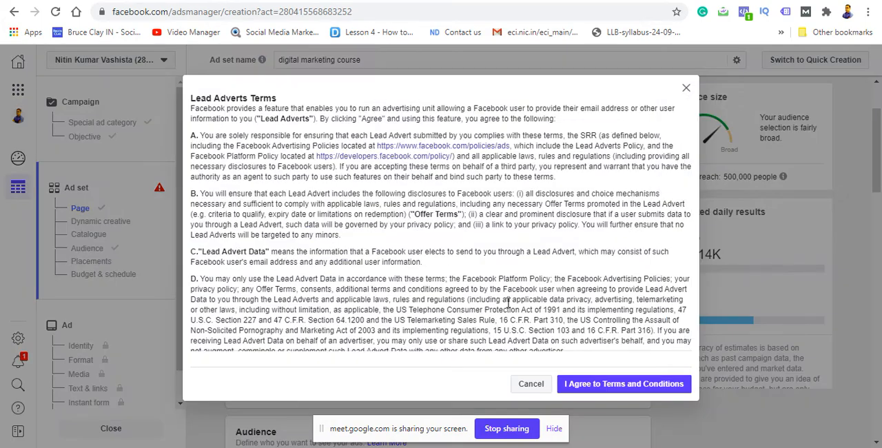
pyautogui.click(588, 390)
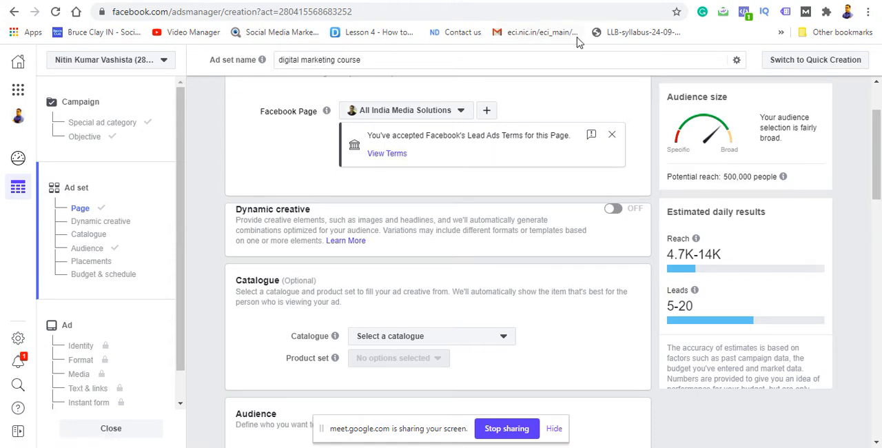
# Step: Switch to the Google Meet call to check on the class, and return to Ads Manager
pyautogui.click(573, 0)
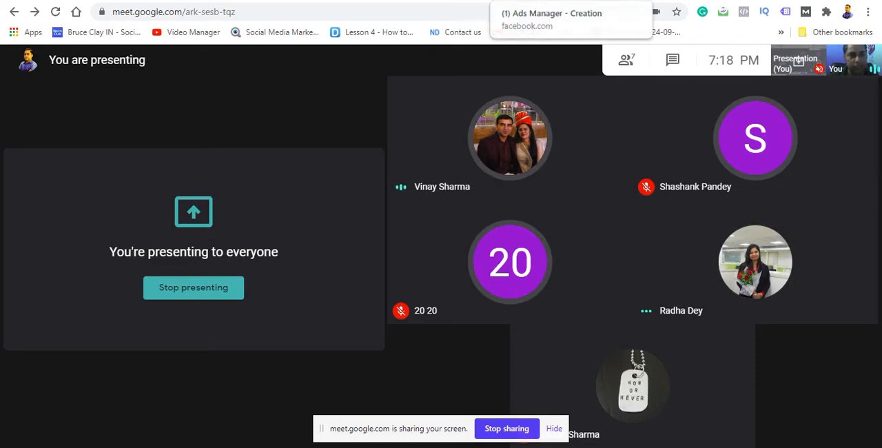
pyautogui.click(572, 1)
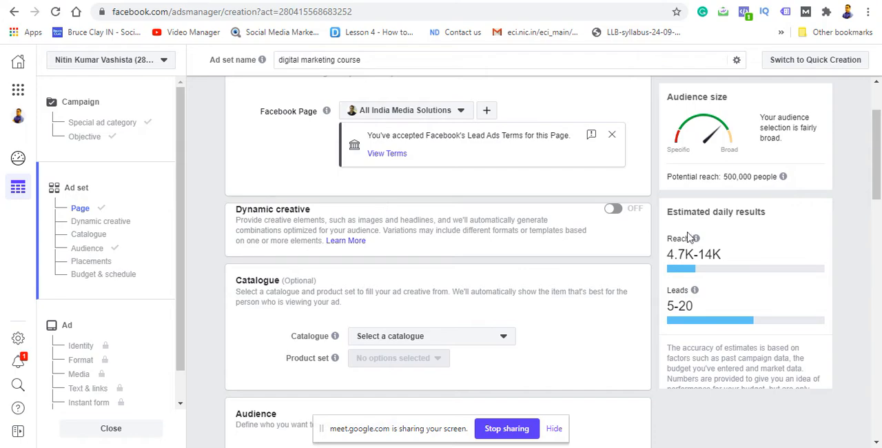
# Step: Switch the ad set to manual placements and exclude Facebook Marketplace and Facebook video feeds
pyautogui.moveTo(879, 168); pyautogui.dragTo(862, 326)
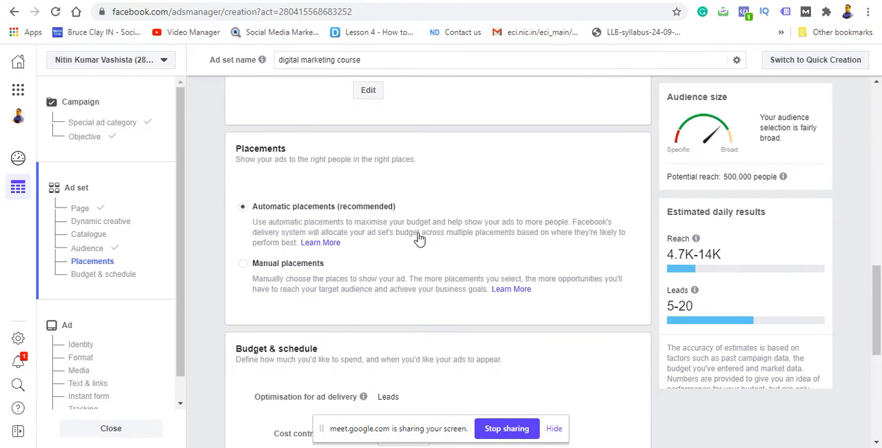
pyautogui.click(243, 266)
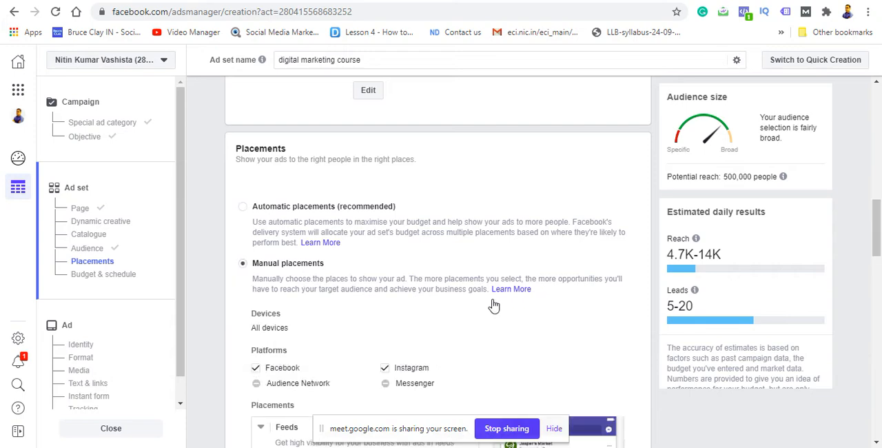
pyautogui.moveTo(877, 210); pyautogui.dragTo(878, 231)
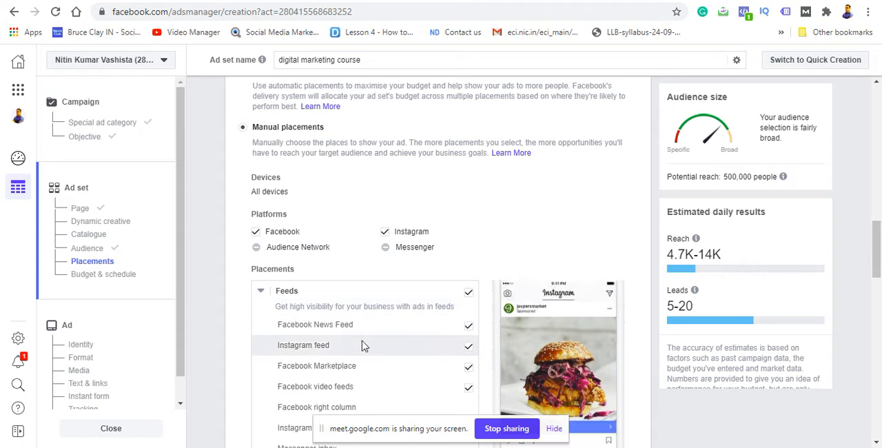
pyautogui.click(469, 369)
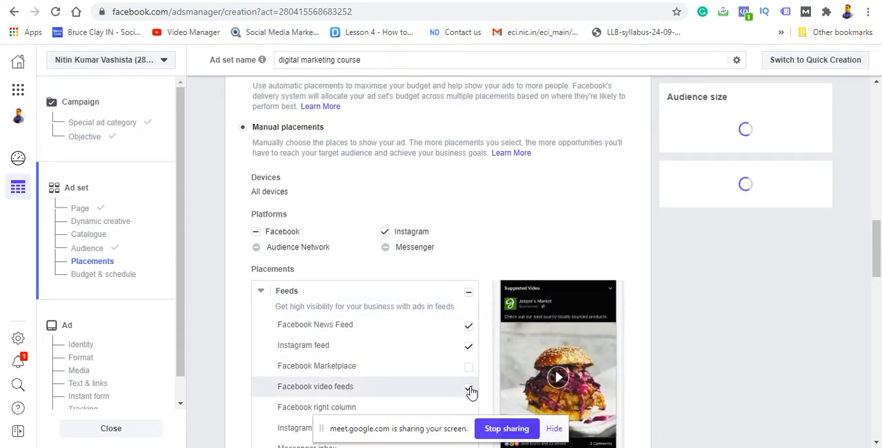
pyautogui.click(469, 388)
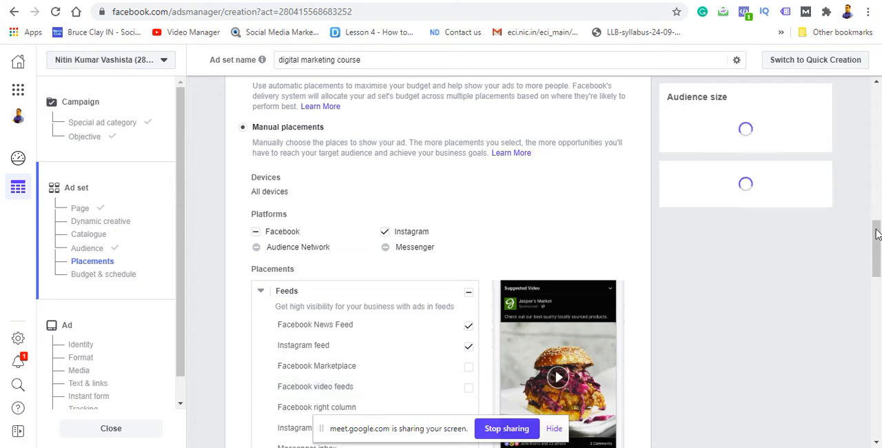
# Step: Exclude the In-stream, In-article and Search groups from the ad set's manual placements
pyautogui.moveTo(877, 234); pyautogui.dragTo(872, 277)
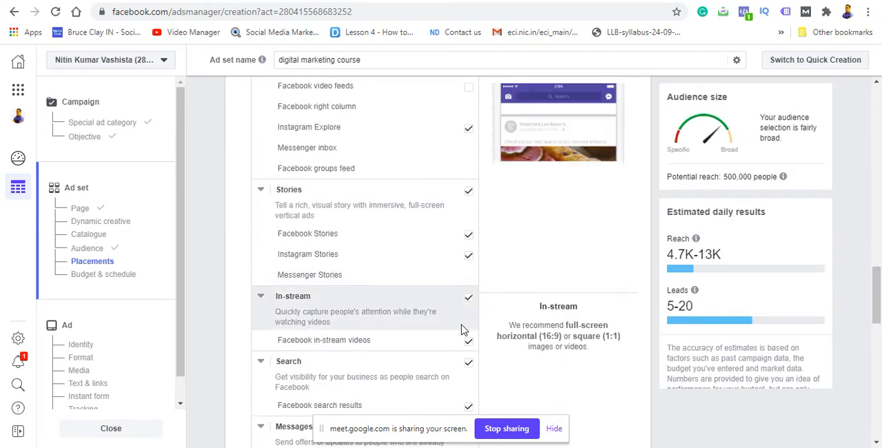
pyautogui.click(469, 301)
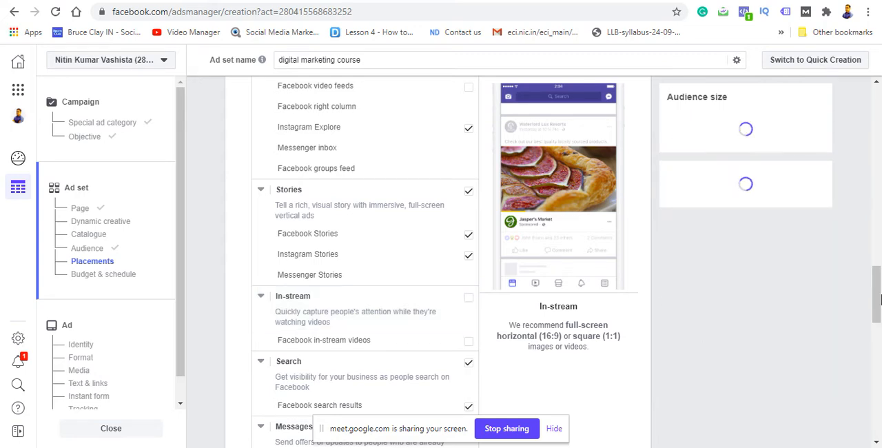
pyautogui.scroll(-2, 880, 319)
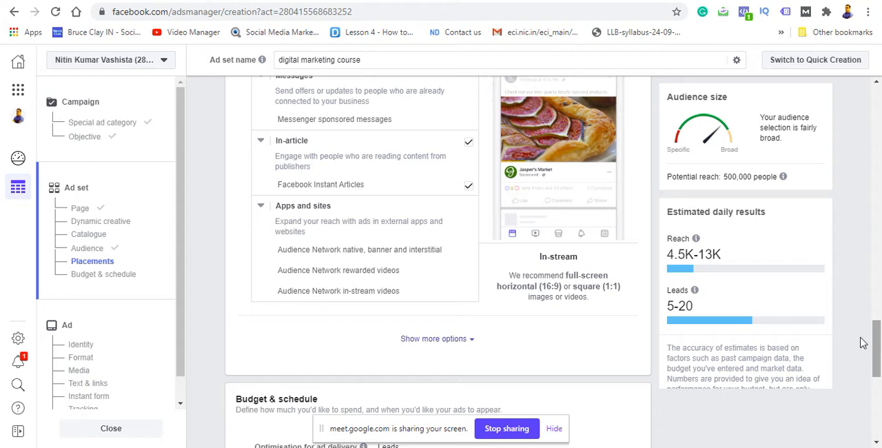
pyautogui.click(468, 141)
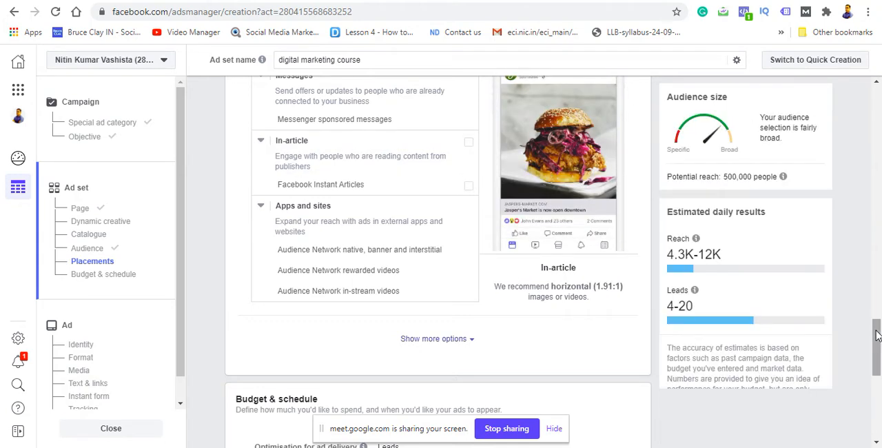
pyautogui.moveTo(870, 333)
pyautogui.mouseDown()
pyautogui.moveTo(860, 402)
pyautogui.moveTo(863, 332)
pyautogui.mouseUp()
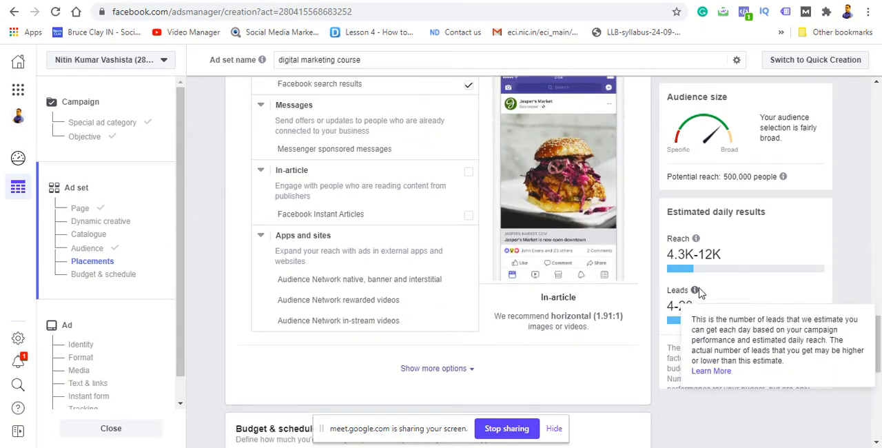
pyautogui.moveTo(687, 286)
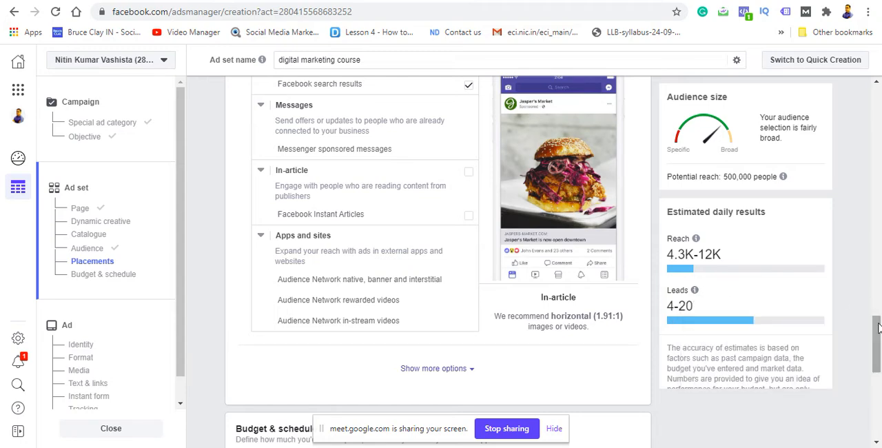
pyautogui.moveTo(877, 324); pyautogui.dragTo(877, 296)
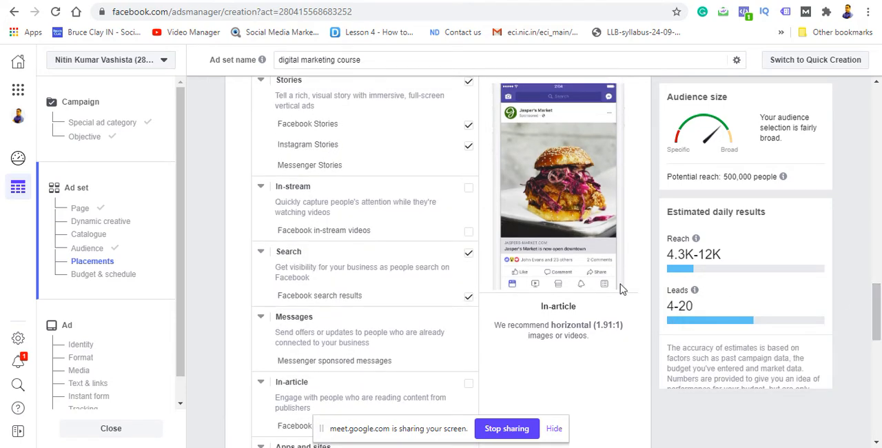
pyautogui.click(468, 255)
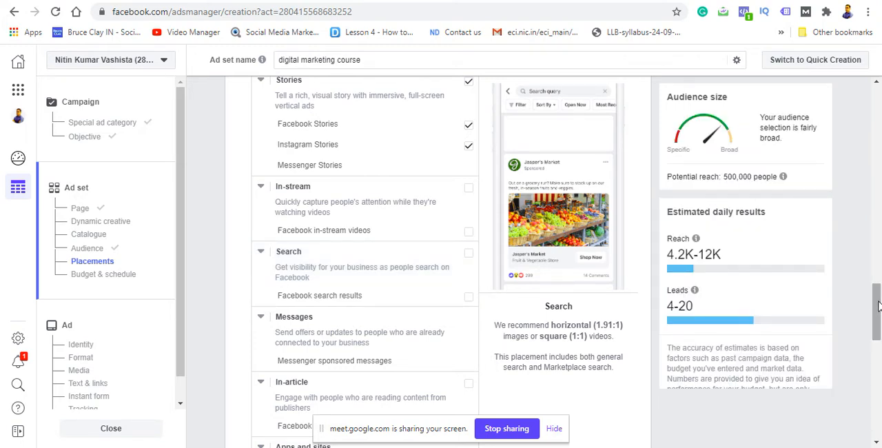
# Step: Exclude Instagram feed and Facebook News Feed from the Feeds placements
pyautogui.moveTo(877, 296); pyautogui.dragTo(877, 262)
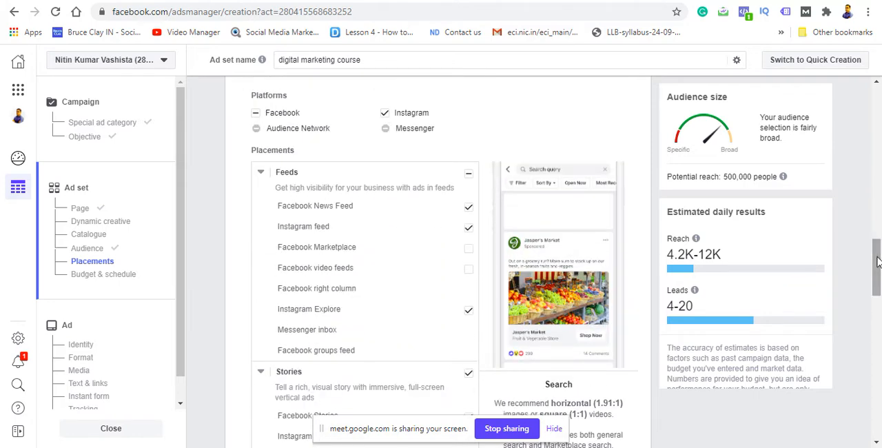
pyautogui.click(469, 238)
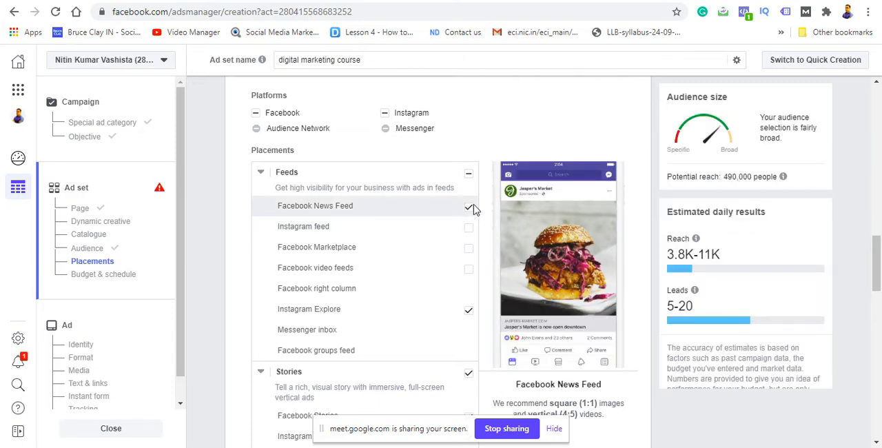
pyautogui.click(469, 210)
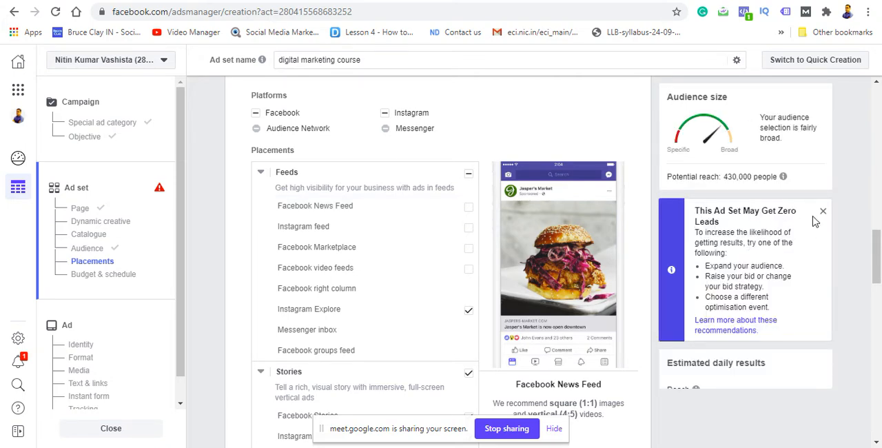
# Step: Include Facebook News Feed and Instagram feed in the Feeds placements again and continue to the ad setup
pyautogui.click(468, 213)
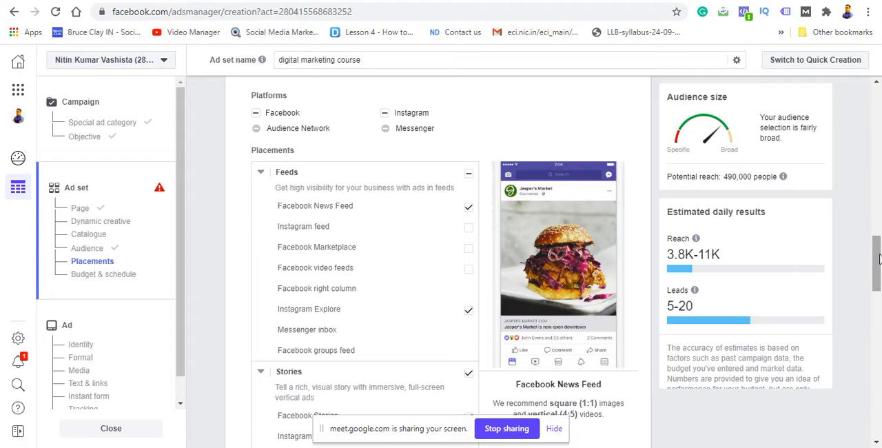
pyautogui.moveTo(878, 258); pyautogui.dragTo(869, 420)
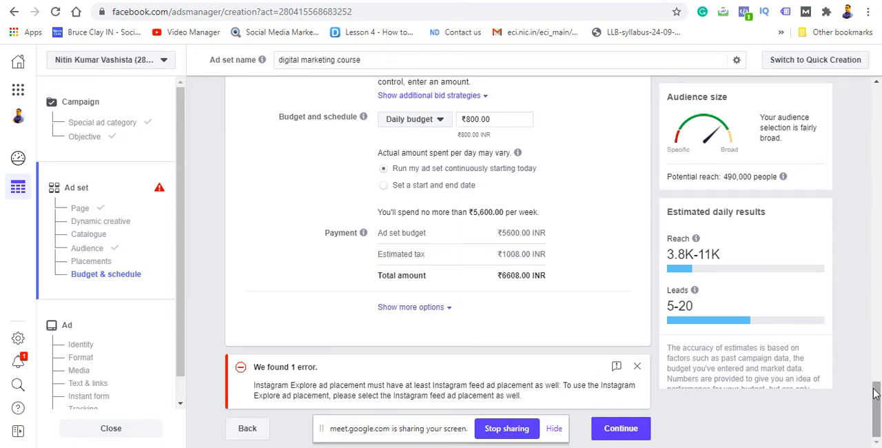
pyautogui.moveTo(873, 389); pyautogui.dragTo(862, 260)
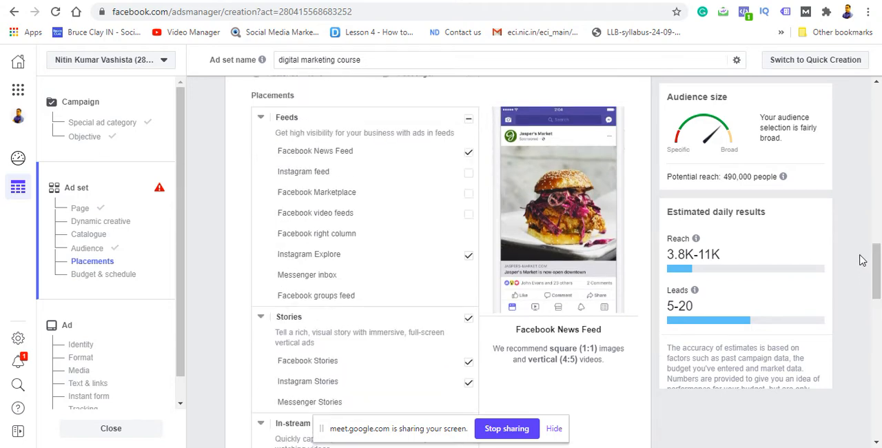
pyautogui.click(469, 173)
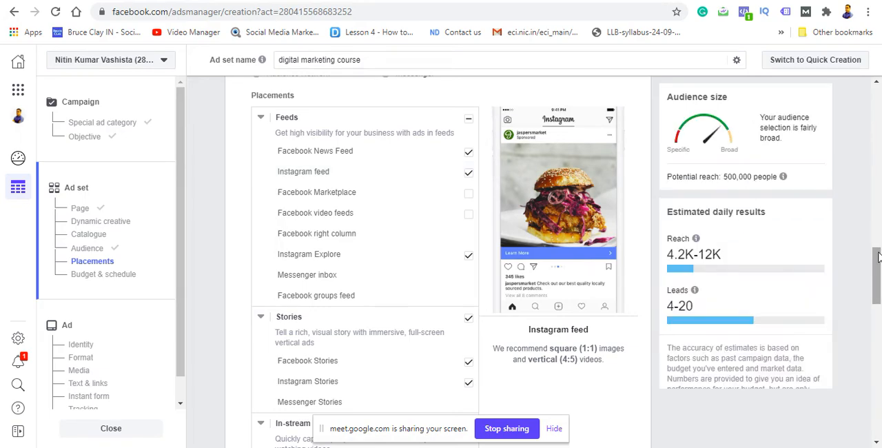
pyautogui.moveTo(878, 250); pyautogui.dragTo(877, 412)
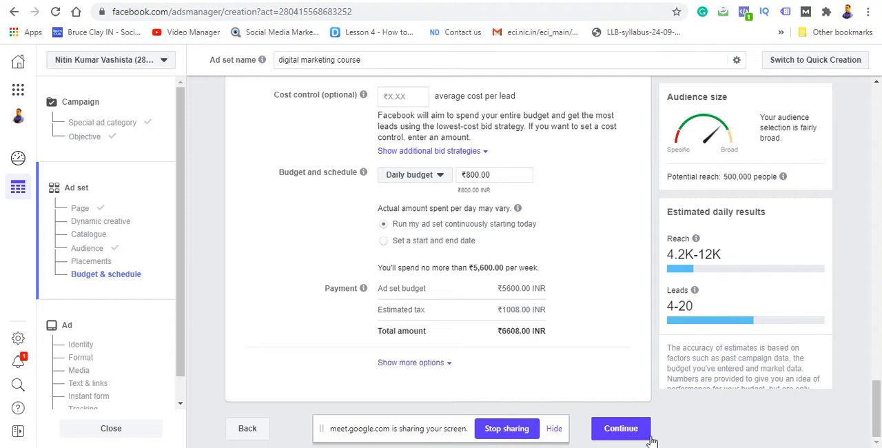
pyautogui.click(624, 431)
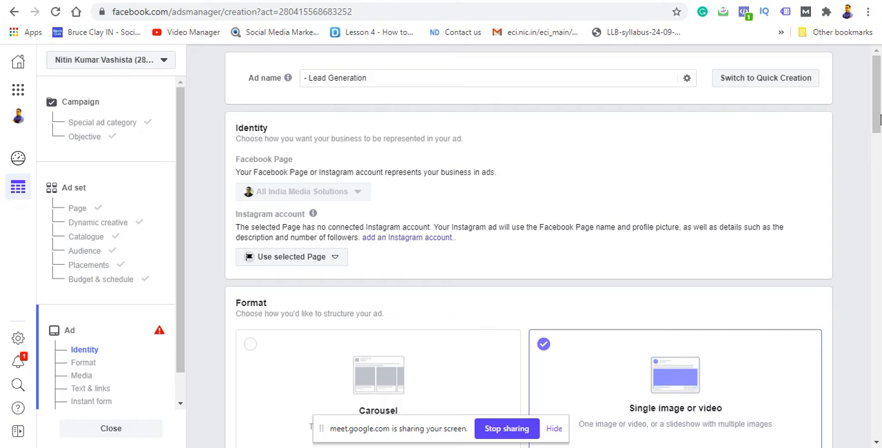
# Step: Set the ad format to Carousel and select the 1080 × 1080 Learn SEO account image for the first card
pyautogui.scroll(-2, 878, 138)
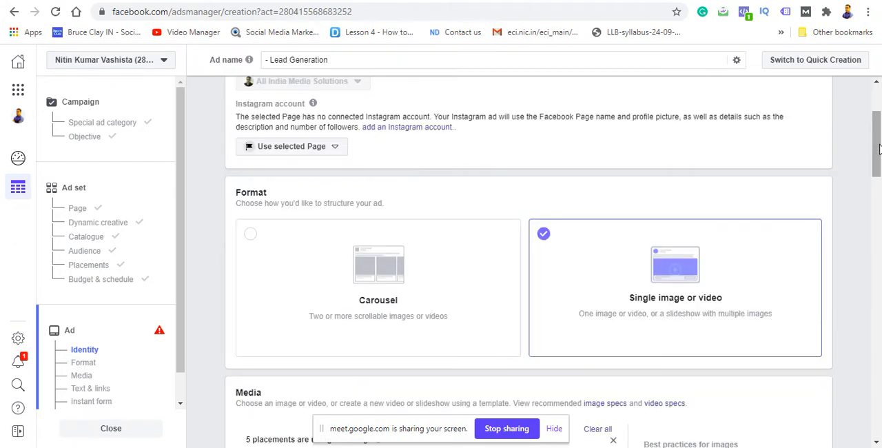
pyautogui.scroll(-2, 878, 160)
pyautogui.moveTo(878, 160); pyautogui.dragTo(878, 174)
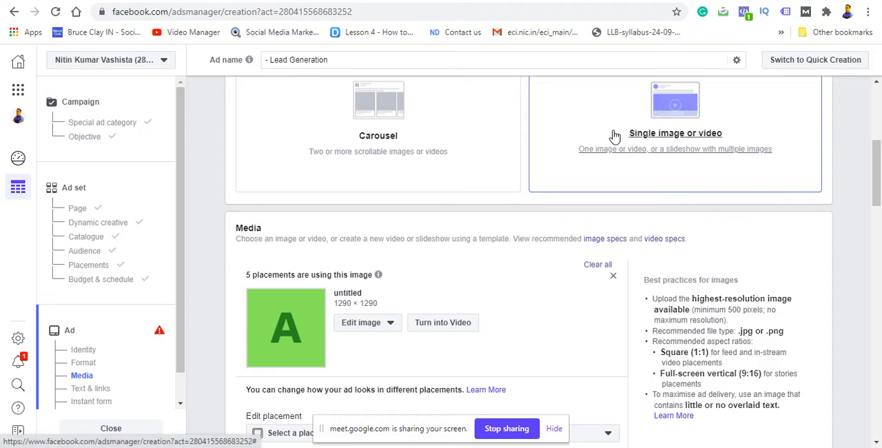
pyautogui.click(398, 114)
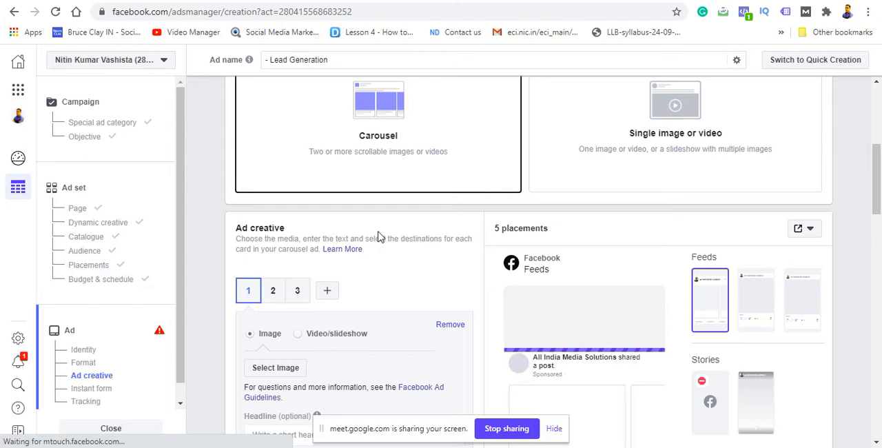
pyautogui.click(295, 375)
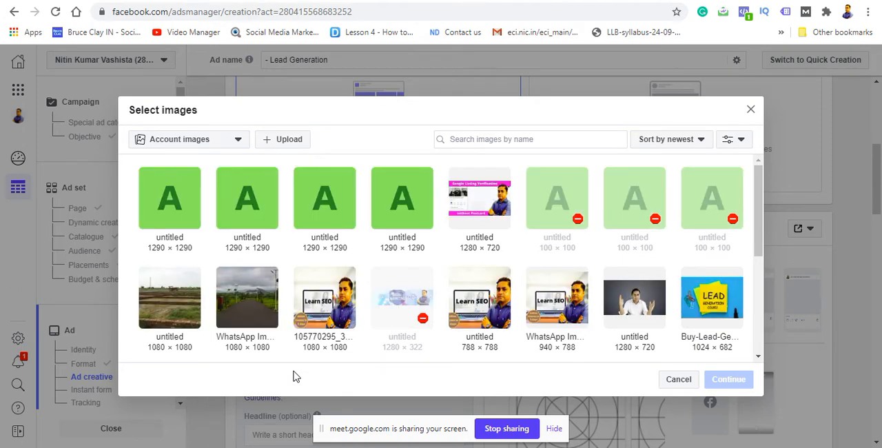
pyautogui.click(319, 306)
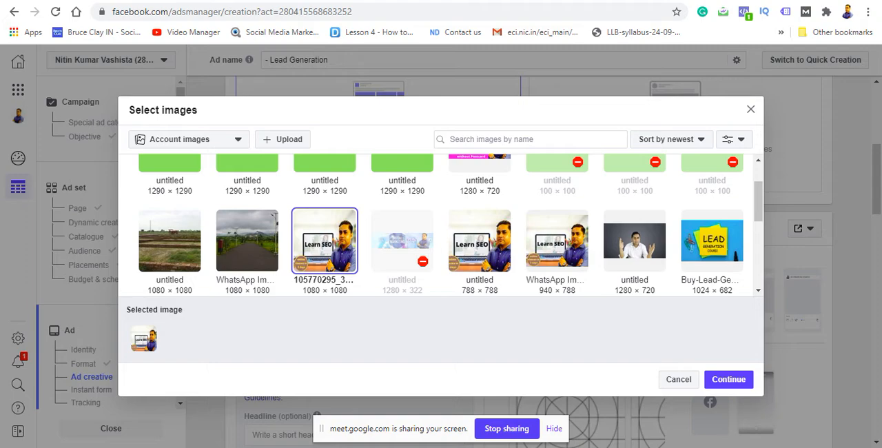
# Step: Switch to the Google Meet call, admit the waiting participant, and return to Ads Manager
pyautogui.hotkey('ctrl', 'Tab')
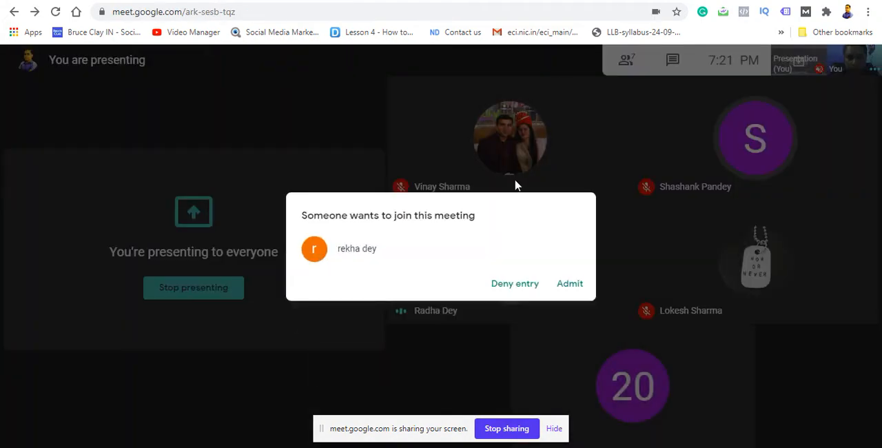
pyautogui.click(569, 283)
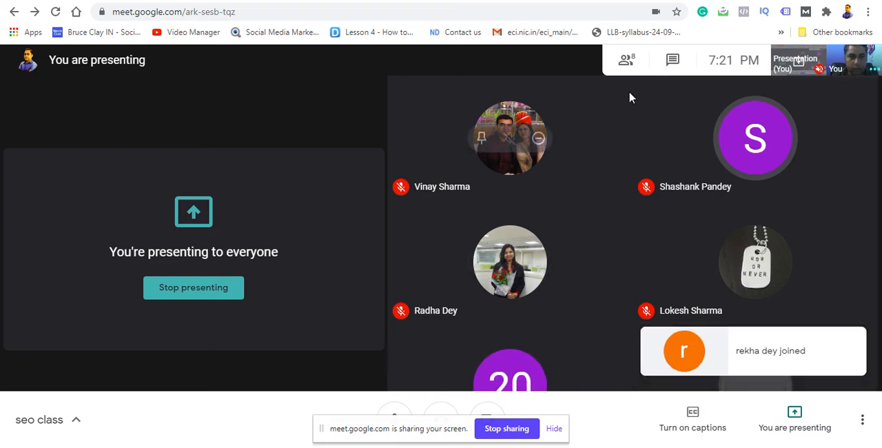
pyautogui.hotkey('ctrl', 'Tab')
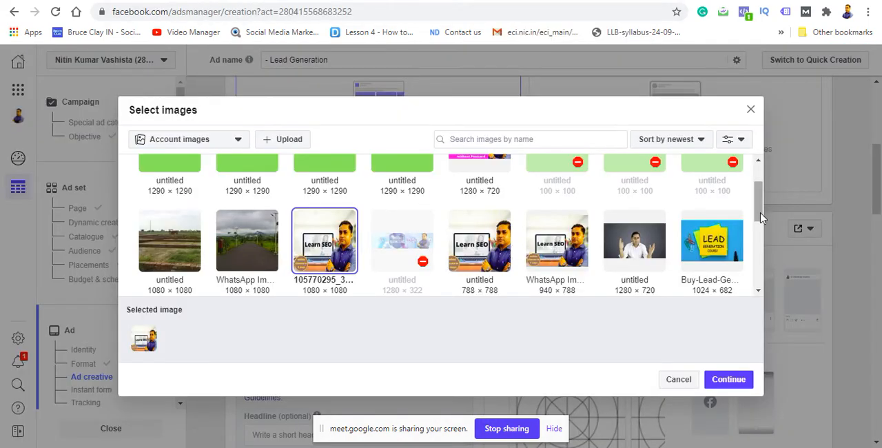
# Step: Confirm the selected Learn SEO image as the first carousel card's image
pyautogui.moveTo(760, 213); pyautogui.dragTo(755, 166)
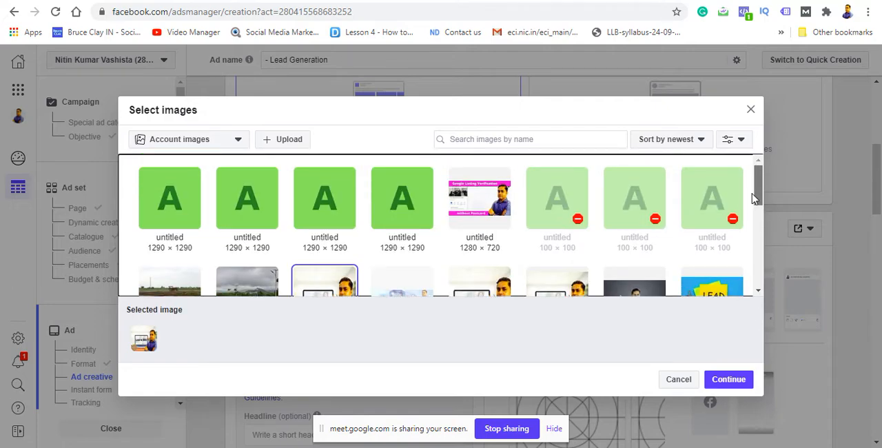
pyautogui.scroll(-1, 755, 199)
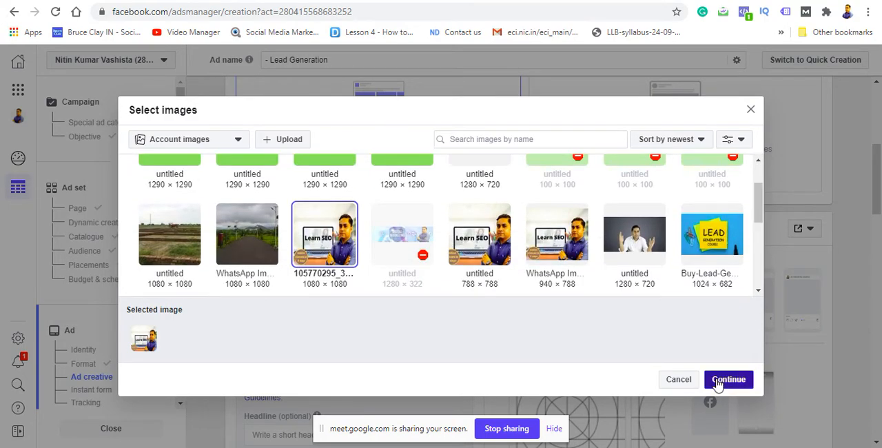
pyautogui.click(728, 380)
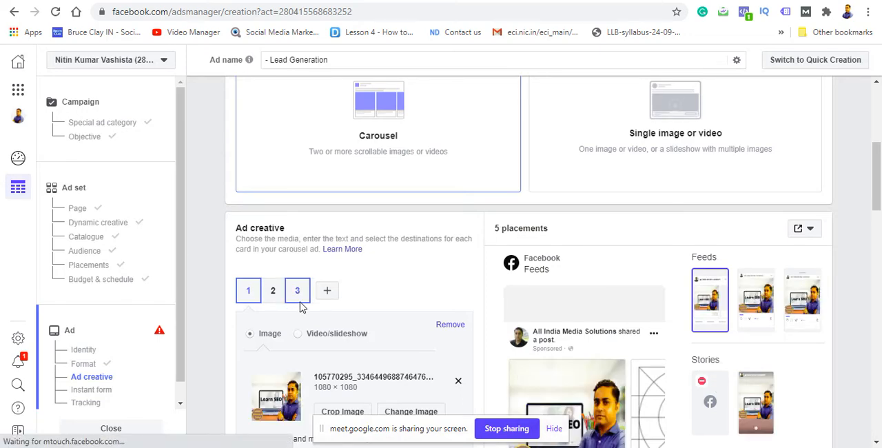
# Step: Add the untitled 1280 × 720 account image of the man with raised hands to the second carousel card
pyautogui.click(274, 290)
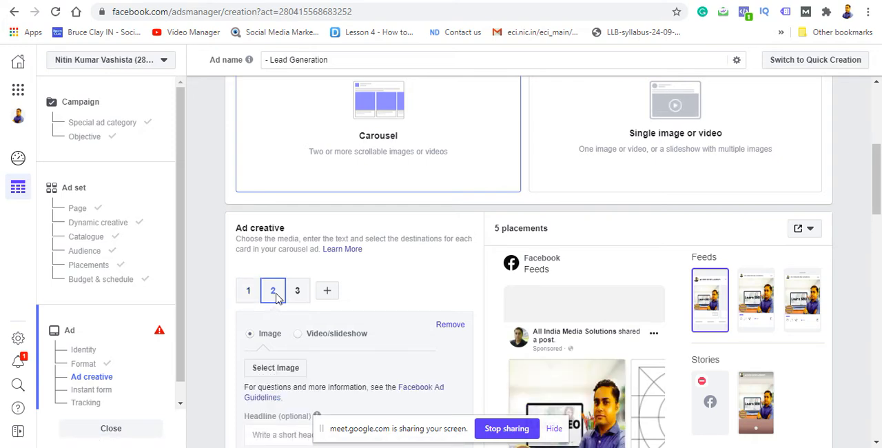
pyautogui.click(281, 367)
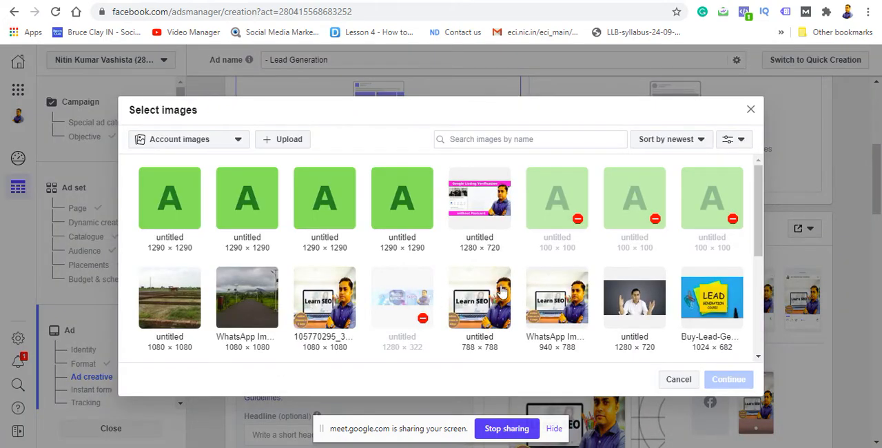
pyautogui.click(648, 295)
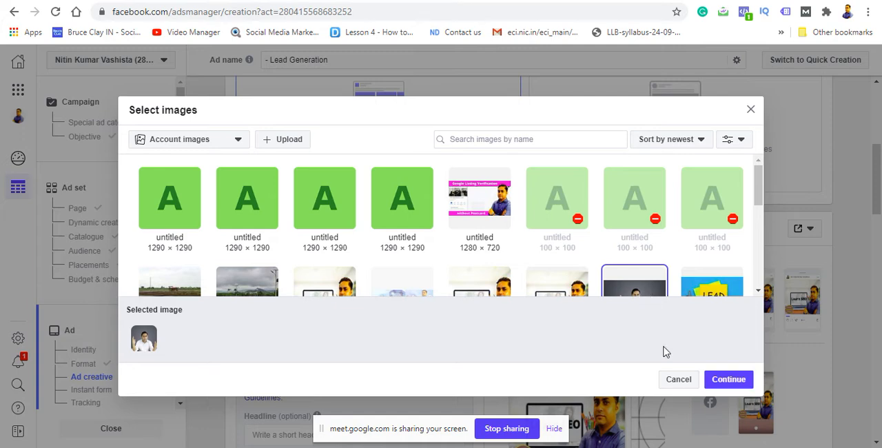
pyautogui.click(716, 383)
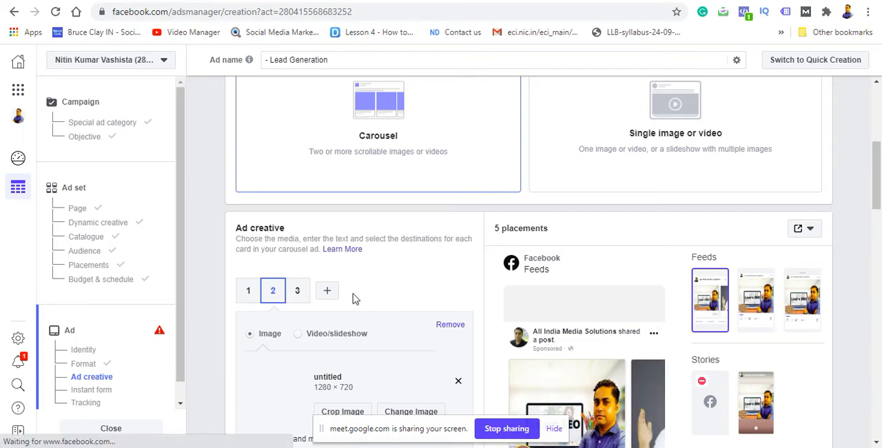
# Step: Add the 1024 × 682 Buy-Lead-Generation-Course account image to the third carousel card
pyautogui.click(306, 297)
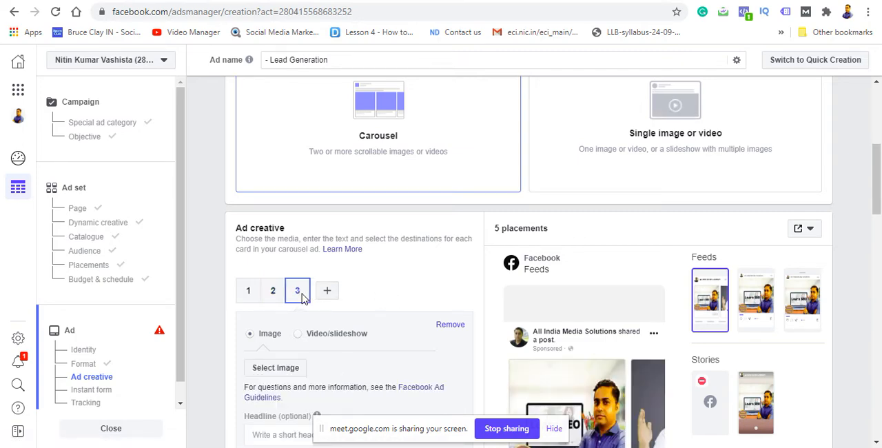
pyautogui.click(292, 368)
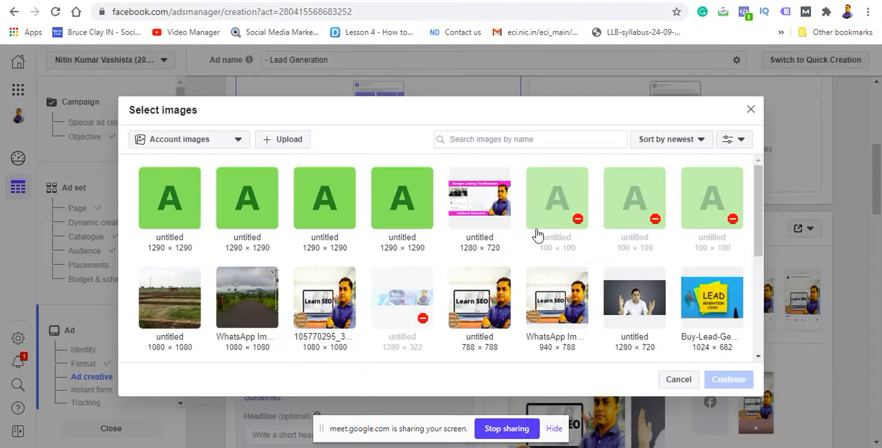
pyautogui.click(715, 295)
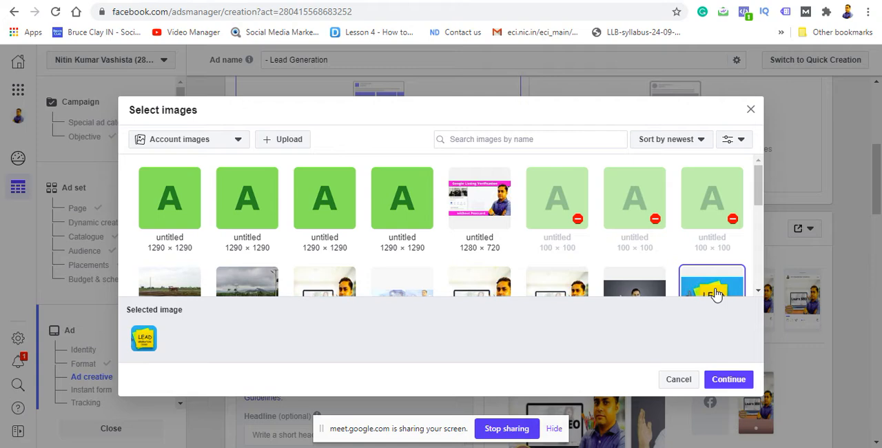
pyautogui.click(730, 381)
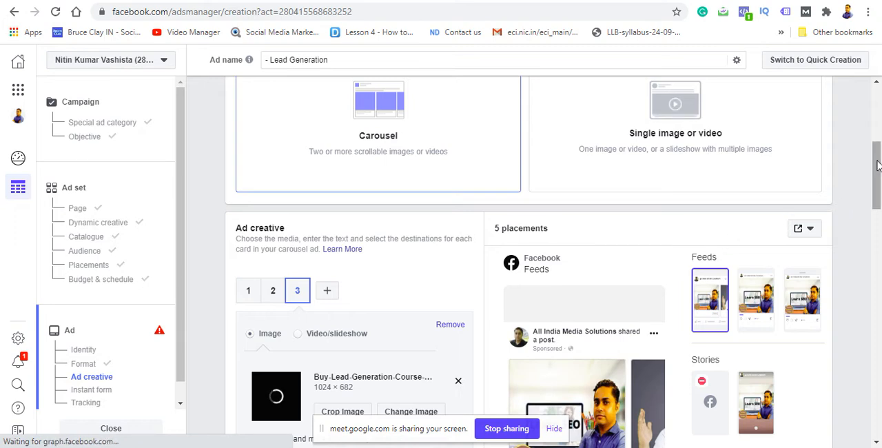
# Step: Look at the options for previewing the carousel ad on a device
pyautogui.moveTo(877, 148); pyautogui.dragTo(876, 204)
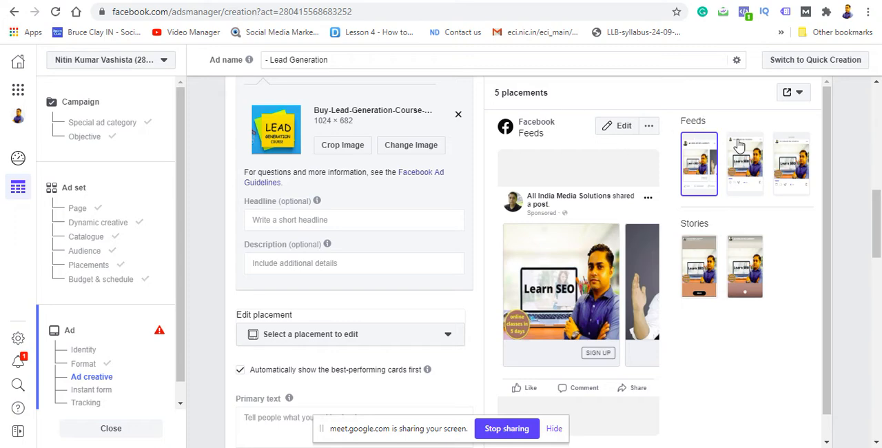
pyautogui.click(798, 94)
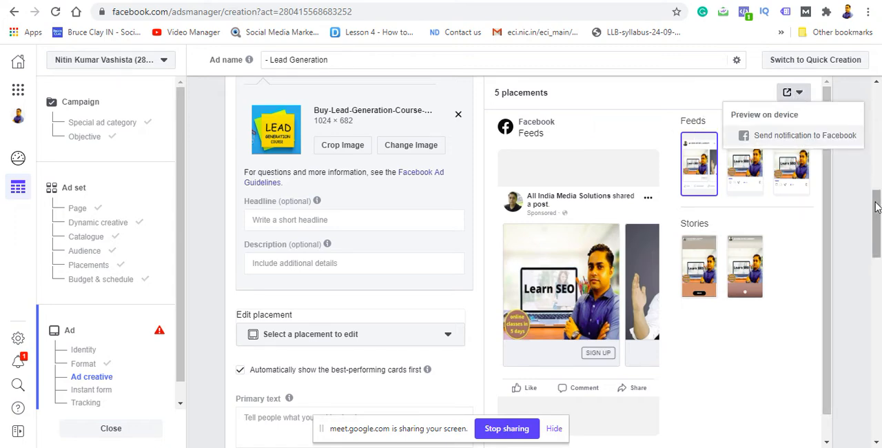
pyautogui.moveTo(875, 207); pyautogui.dragTo(874, 175)
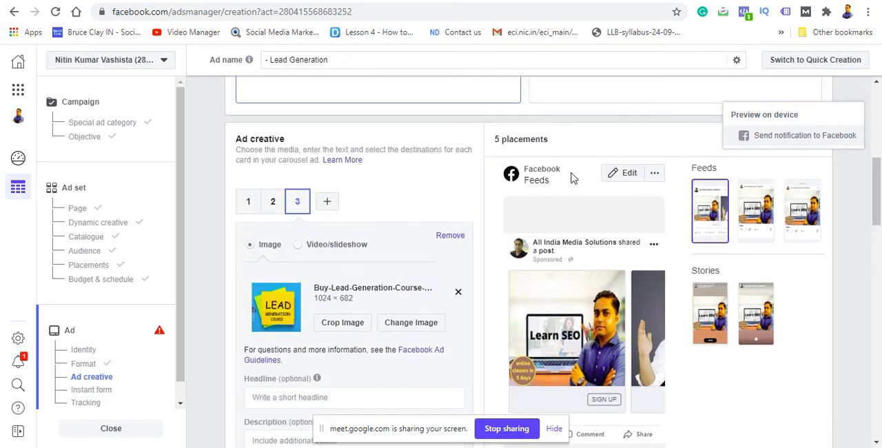
# Step: Preview the carousel ad in Facebook's Desktop News Feed and in the Instagram Explore placement
pyautogui.click(655, 175)
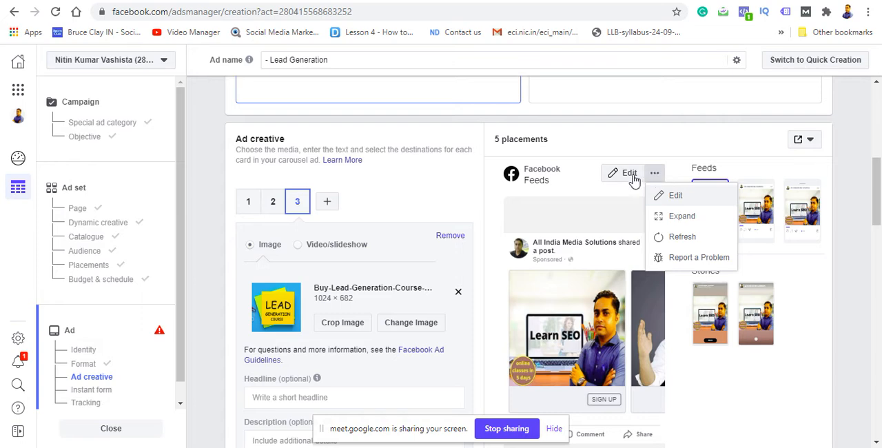
pyautogui.click(633, 177)
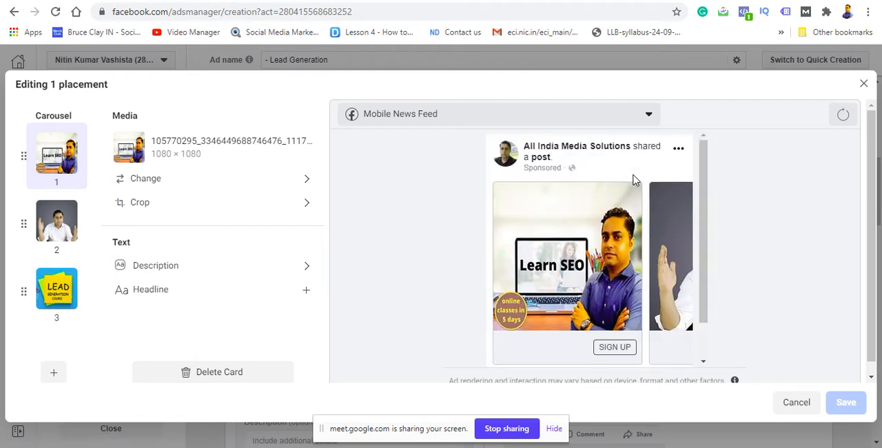
pyautogui.click(654, 121)
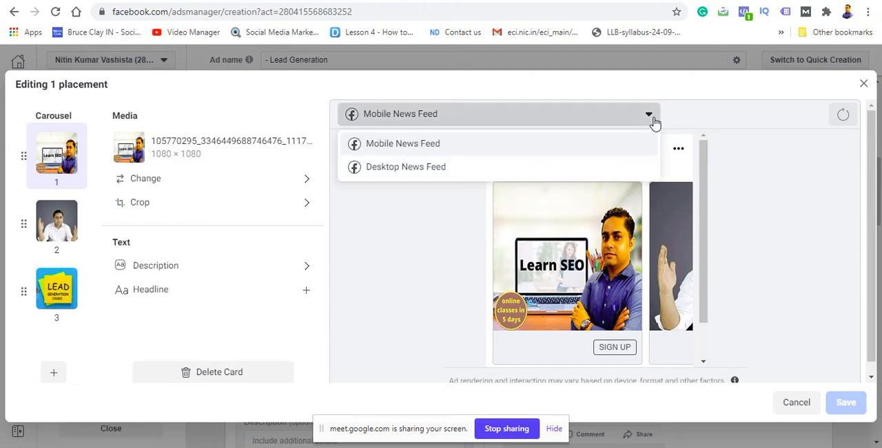
pyautogui.click(619, 167)
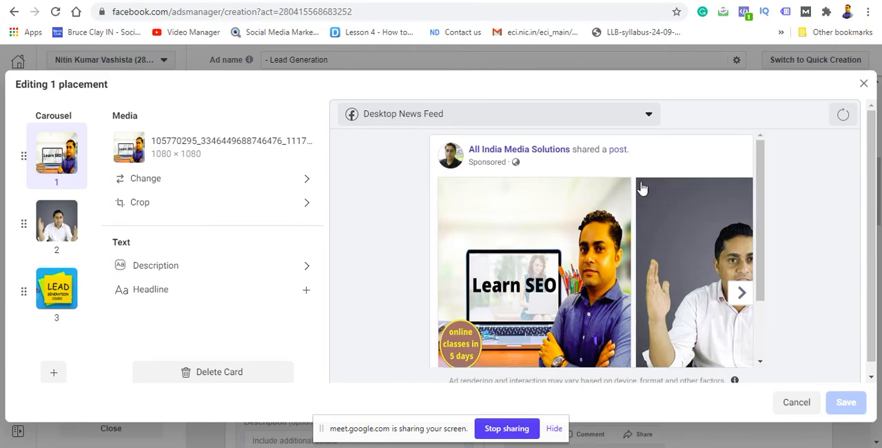
pyautogui.click(864, 84)
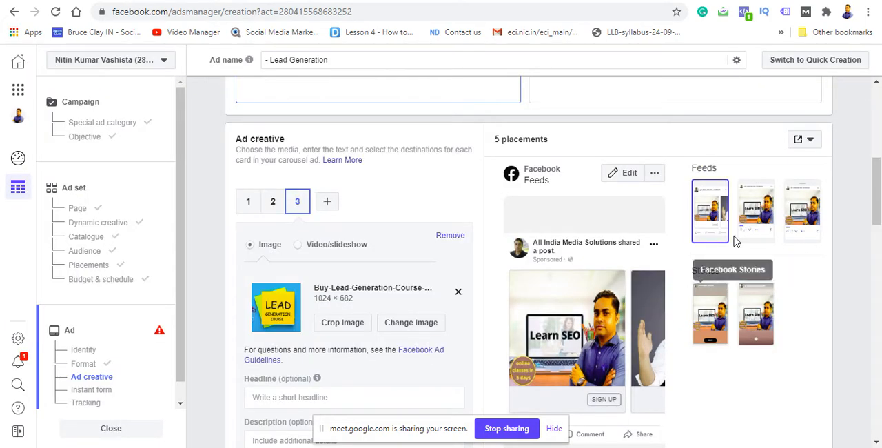
pyautogui.click(797, 209)
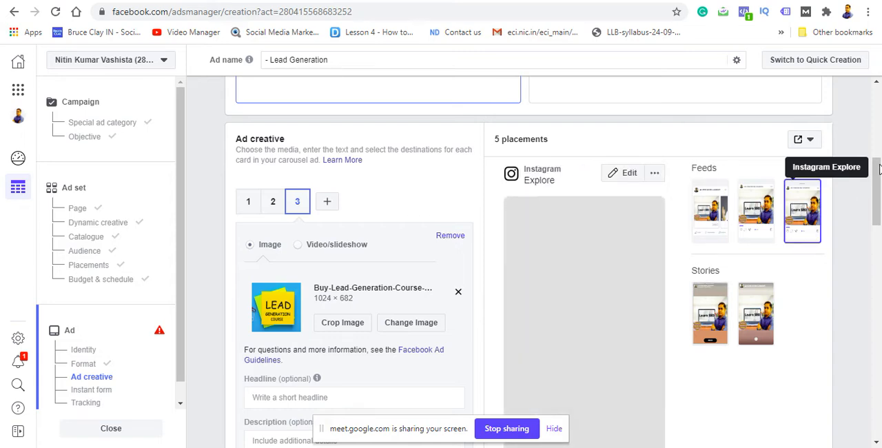
pyautogui.moveTo(879, 172); pyautogui.dragTo(876, 195)
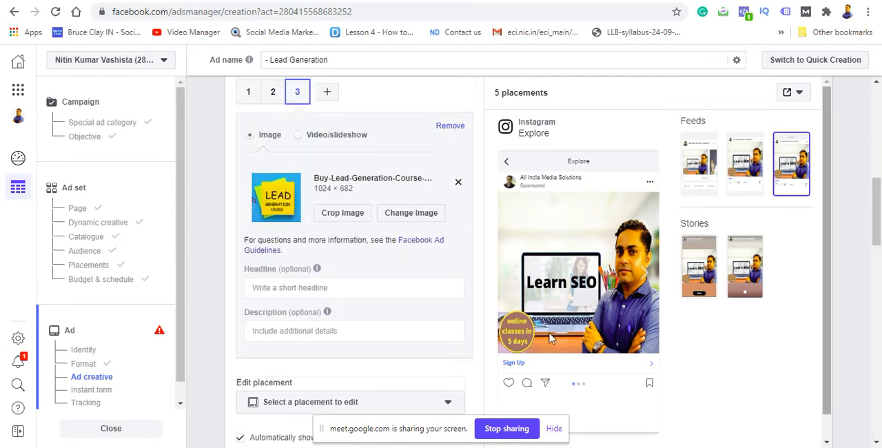
# Step: Set the third carousel card's headline to "Digital Marketing course"
pyautogui.click(381, 290)
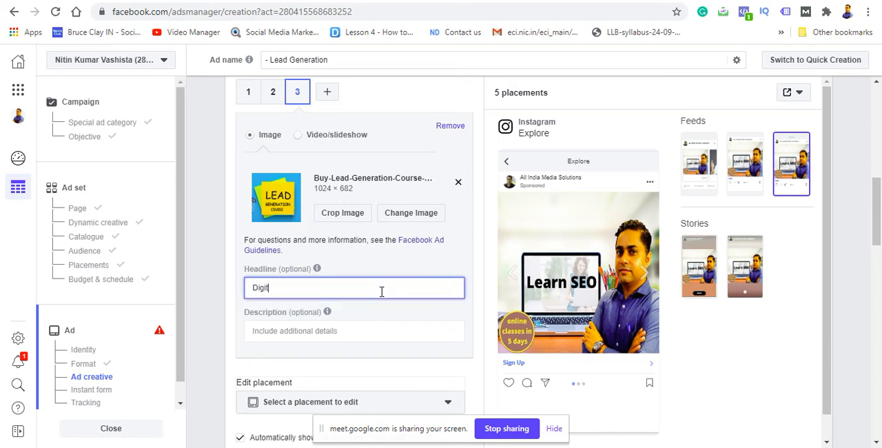
pyautogui.write('Digital Marketing course')
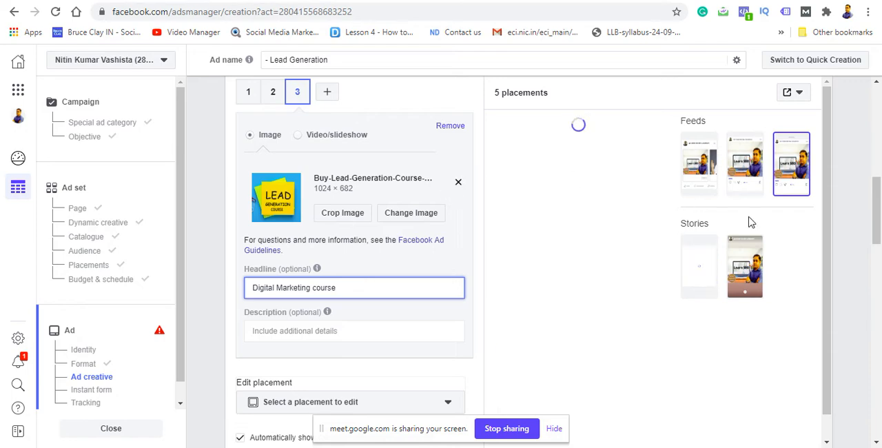
# Step: Enter "We are providing best digital marketing course with practicle knowledge ." as the ad's primary text
pyautogui.moveTo(877, 210); pyautogui.dragTo(867, 254)
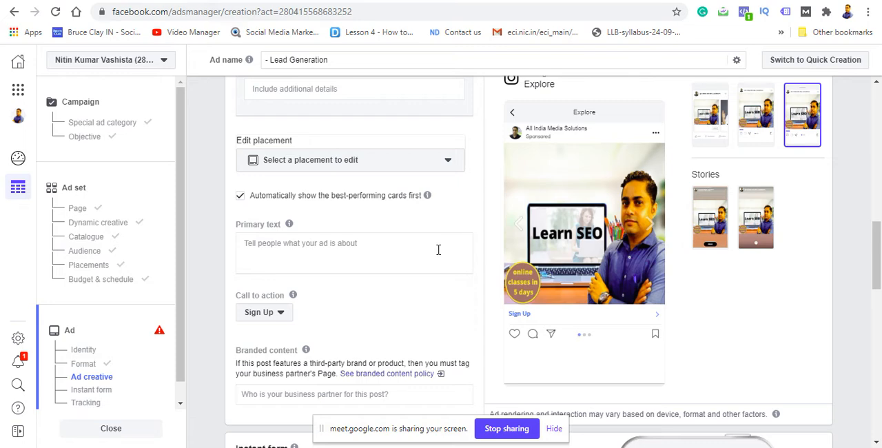
pyautogui.click(438, 249)
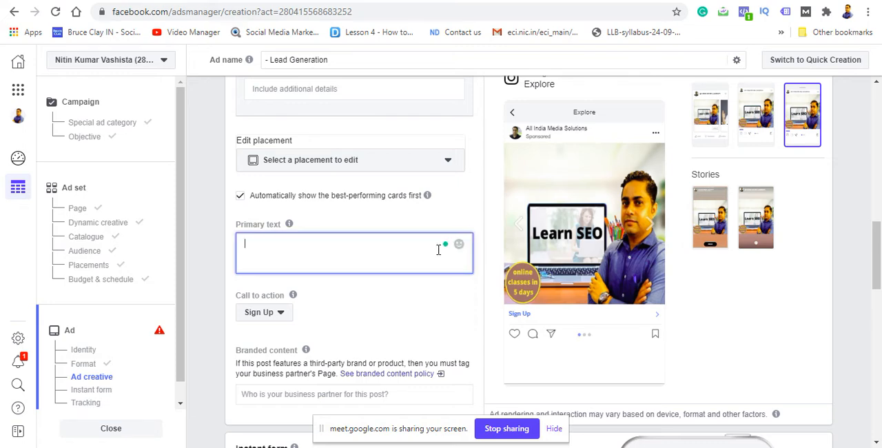
pyautogui.write('We are providing best ')
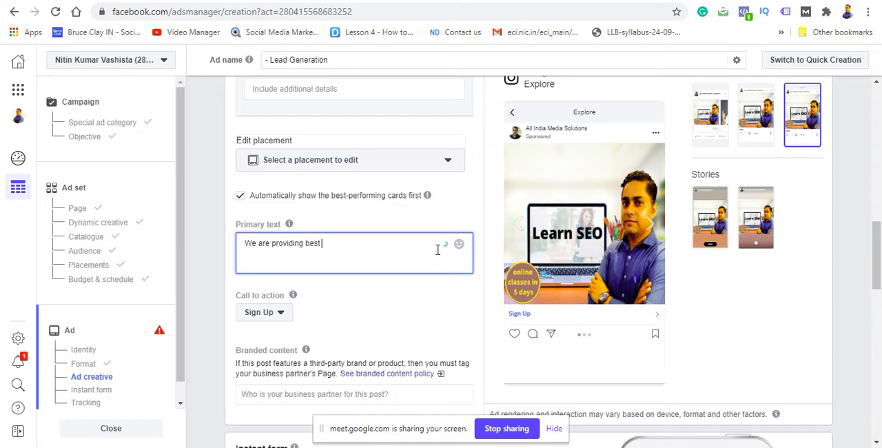
pyautogui.write('digital marketing course with')
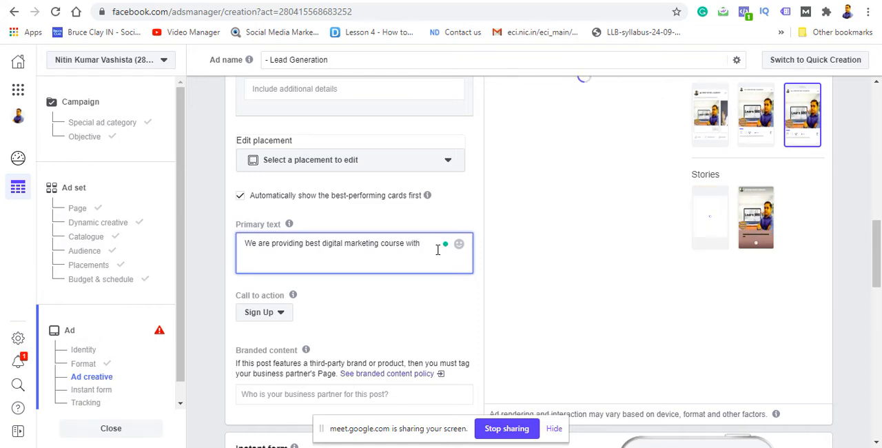
pyautogui.write('prac')
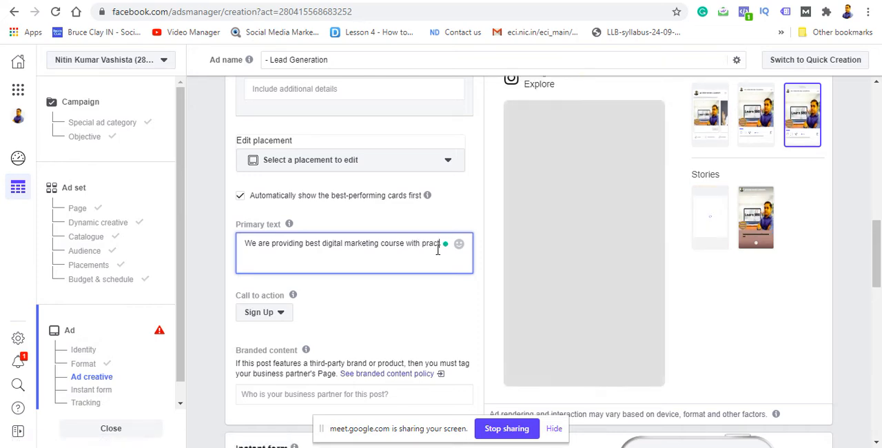
pyautogui.write('ticle kno')
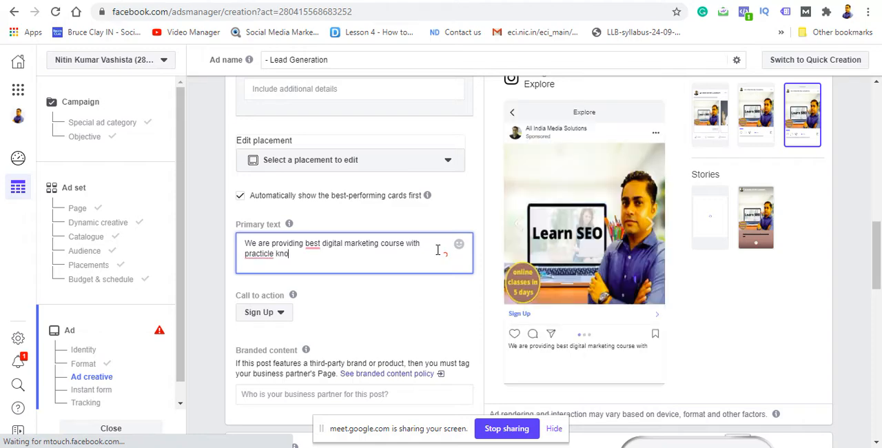
pyautogui.write('wledg')
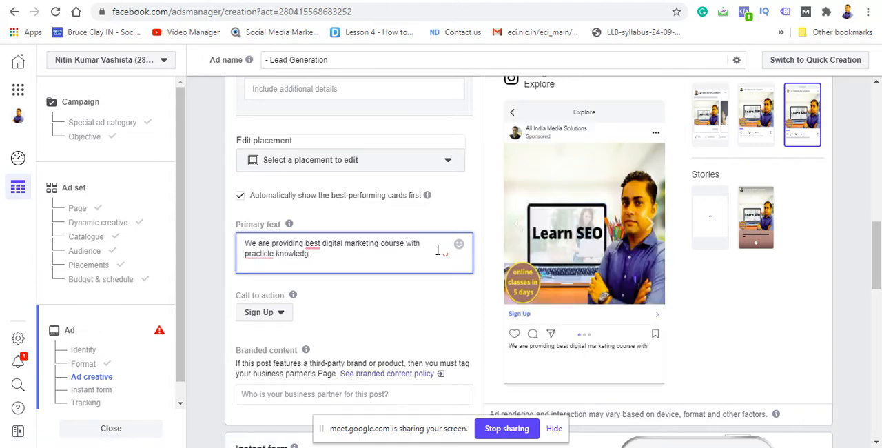
pyautogui.write('e .')
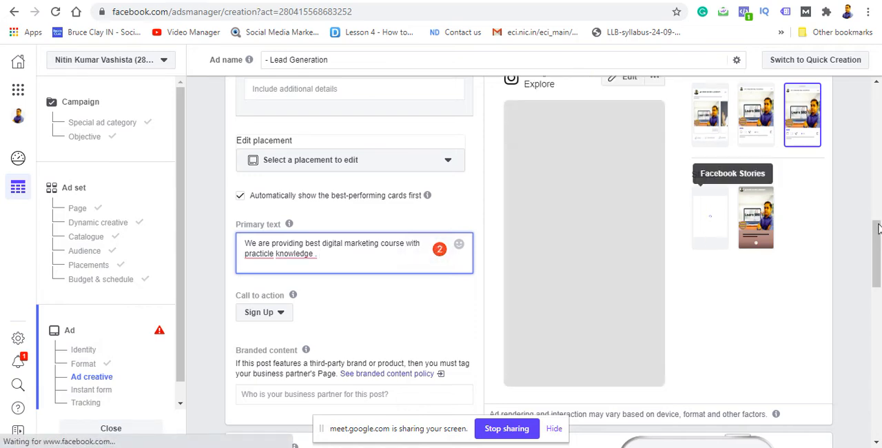
# Step: Change the ad's call to action to Apply Now
pyautogui.scroll(-2, 877, 240)
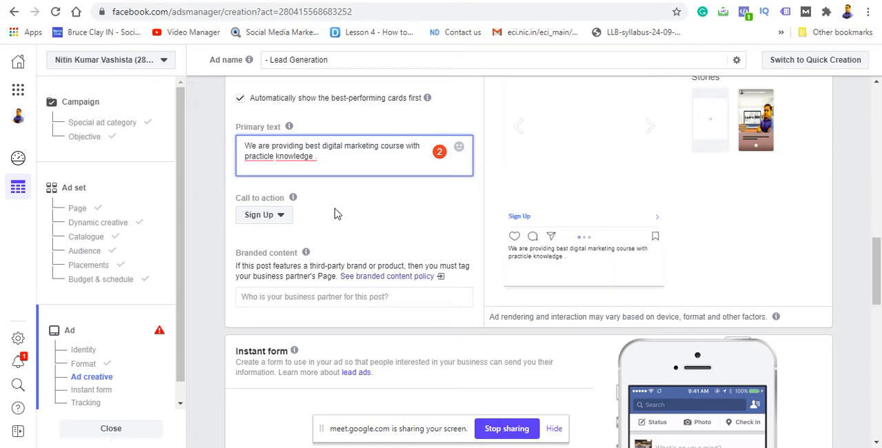
pyautogui.click(280, 216)
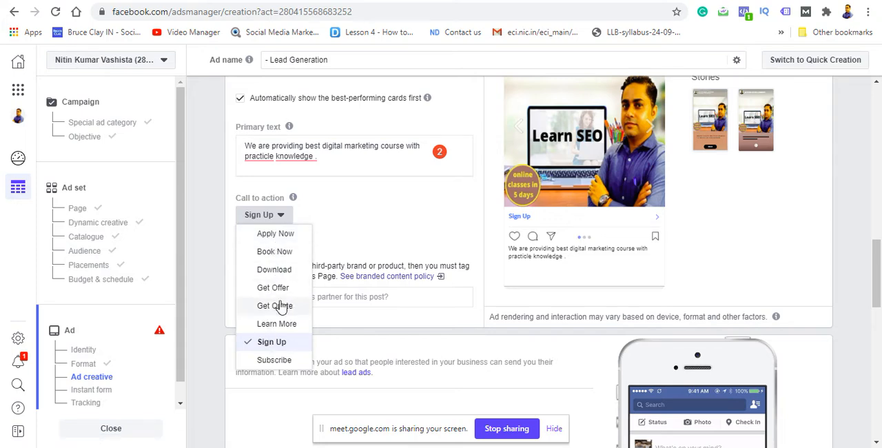
pyautogui.click(276, 234)
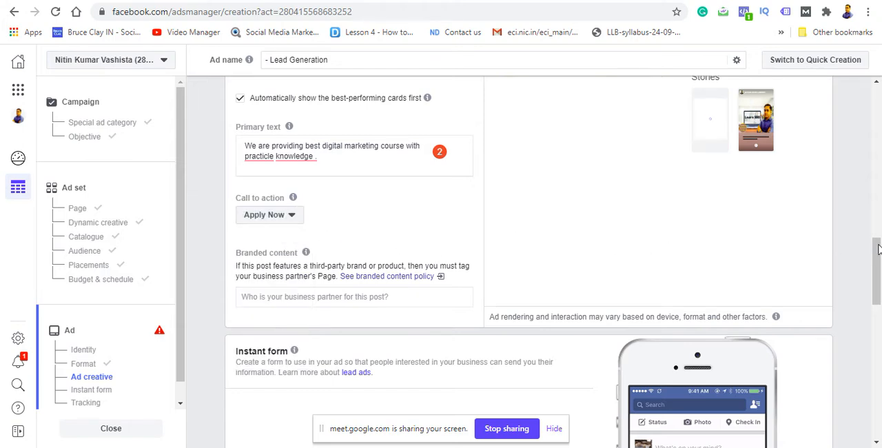
# Step: Look over the ad's Instant form section and check in on the Google Meet class before returning to Ads Manager
pyautogui.moveTo(878, 257); pyautogui.dragTo(877, 266)
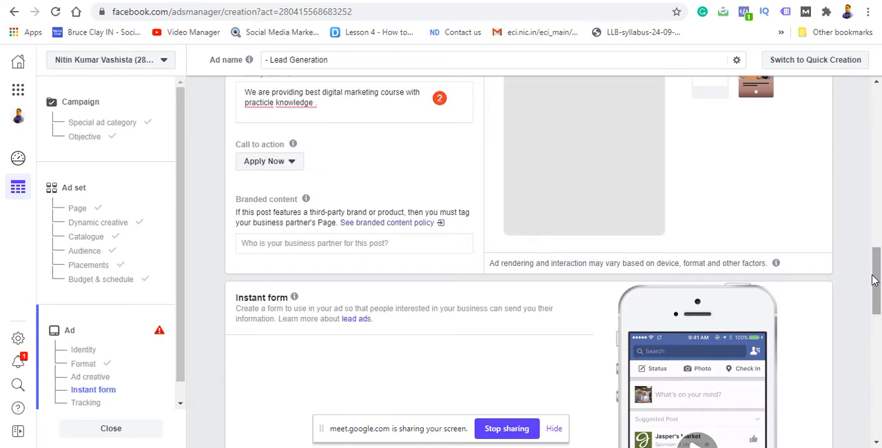
pyautogui.scroll(-1, 873, 279)
pyautogui.scroll(-1, 876, 289)
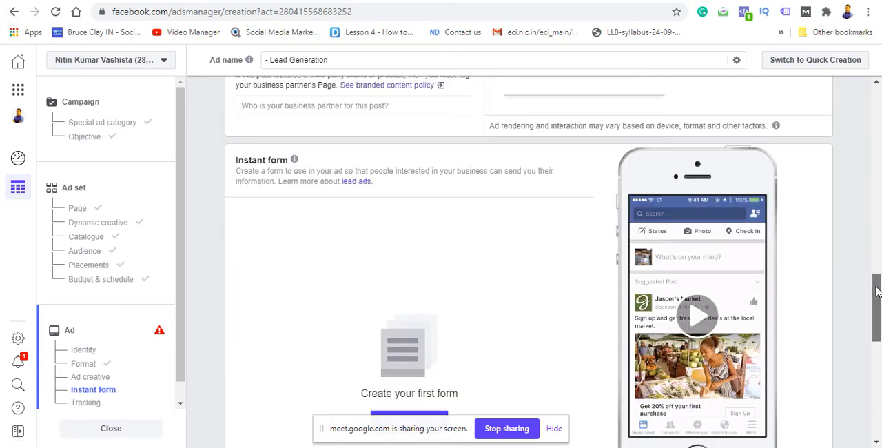
pyautogui.moveTo(876, 291)
pyautogui.mouseDown()
pyautogui.moveTo(875, 314)
pyautogui.moveTo(874, 301)
pyautogui.mouseUp()
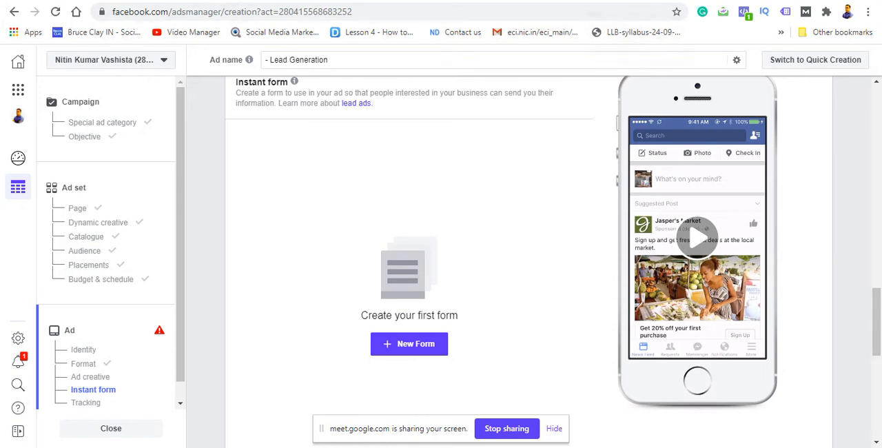
pyautogui.click(606, 1)
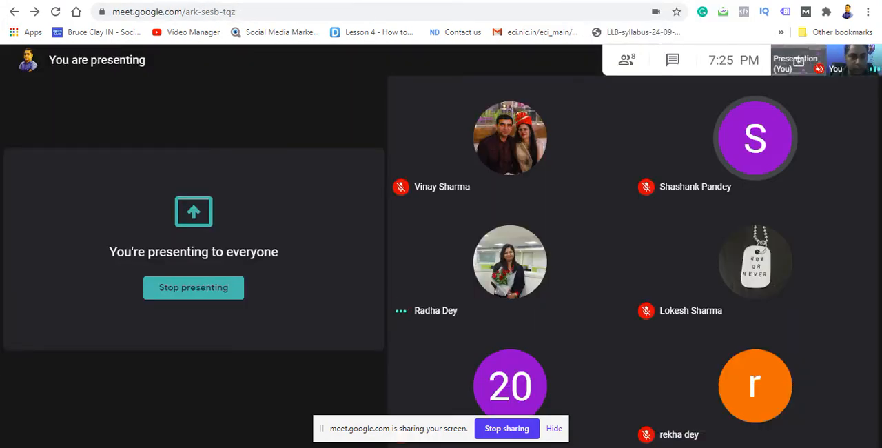
pyautogui.click(483, 1)
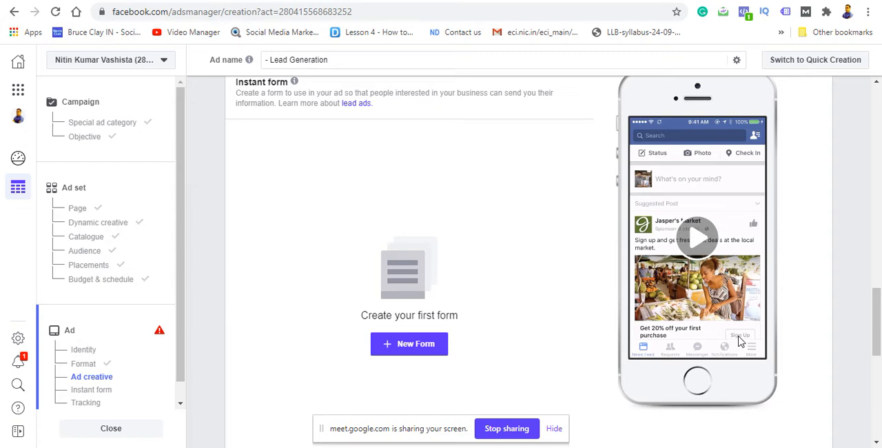
# Step: Create a new instant form for the ad and name it "31 st july"
pyautogui.click(434, 354)
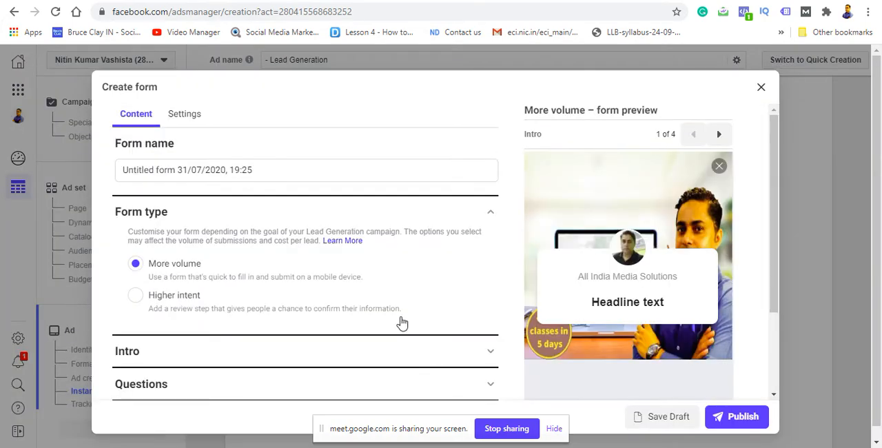
pyautogui.click(288, 172)
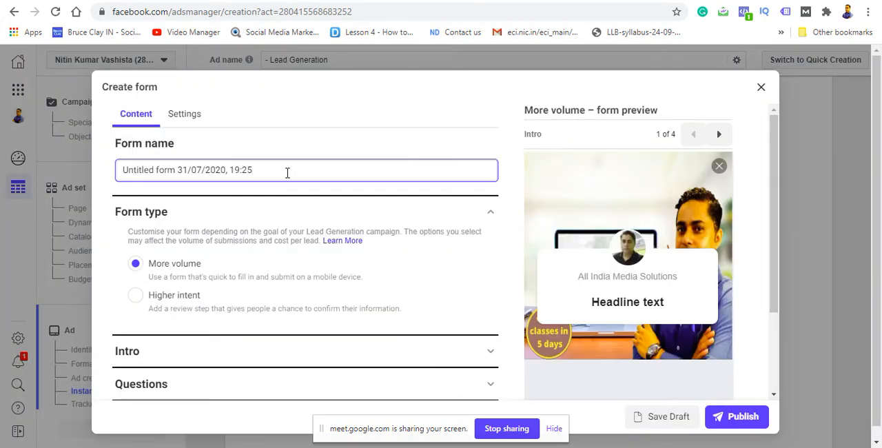
pyautogui.press('BackSpace')
pyautogui.press('BackSpace')
pyautogui.press('BackSpace')
pyautogui.press('BackSpace')
pyautogui.press('BackSpace')
pyautogui.press('BackSpace')
pyautogui.press('BackSpace')
pyautogui.press('BackSpace')
pyautogui.press('BackSpace')
pyautogui.press('BackSpace')
pyautogui.press('BackSpace')
pyautogui.press('BackSpace')
pyautogui.press('BackSpace')
pyautogui.press('BackSpace')
pyautogui.press('BackSpace')
pyautogui.press('BackSpace')
pyautogui.press('BackSpace')
pyautogui.press('BackSpace')
pyautogui.press('BackSpace')
pyautogui.press('BackSpace')
pyautogui.press('BackSpace')
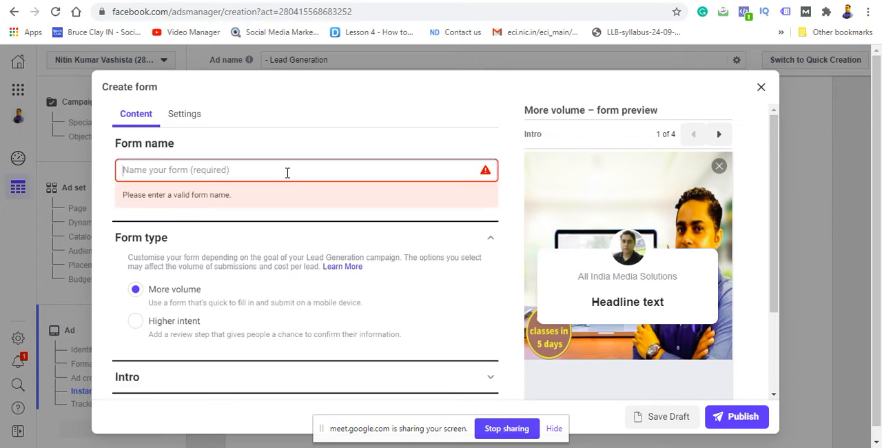
pyautogui.write('31 st july')
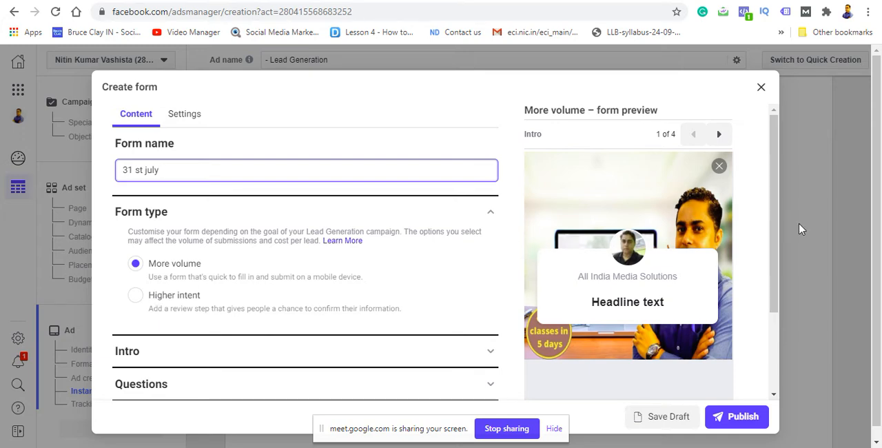
# Step: Set the instant form's type to Higher intent
pyautogui.scroll(-1, 773, 257)
pyautogui.scroll(-2, 774, 257)
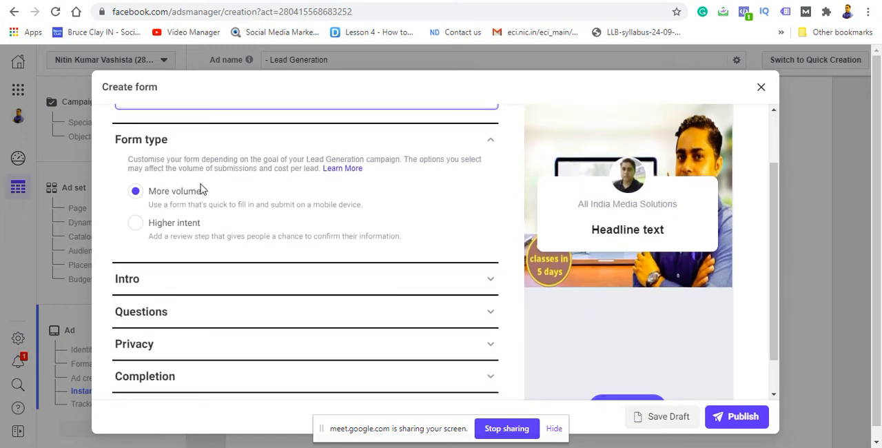
pyautogui.click(139, 233)
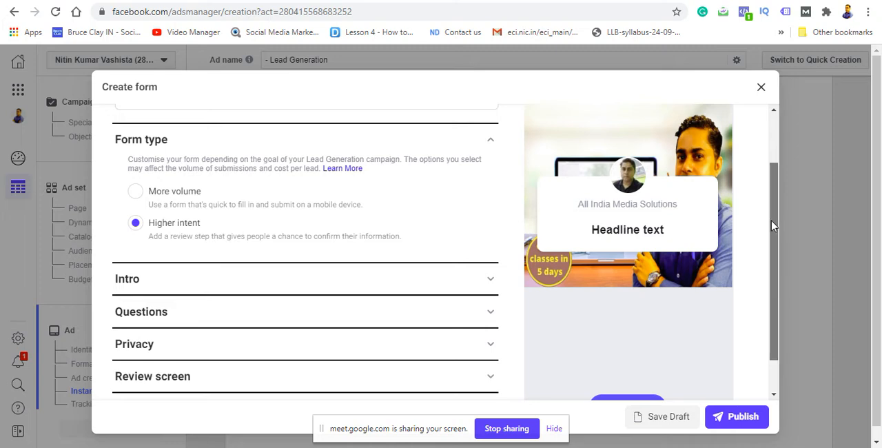
pyautogui.moveTo(772, 226)
pyautogui.mouseDown()
pyautogui.moveTo(770, 266)
pyautogui.moveTo(768, 227)
pyautogui.mouseUp()
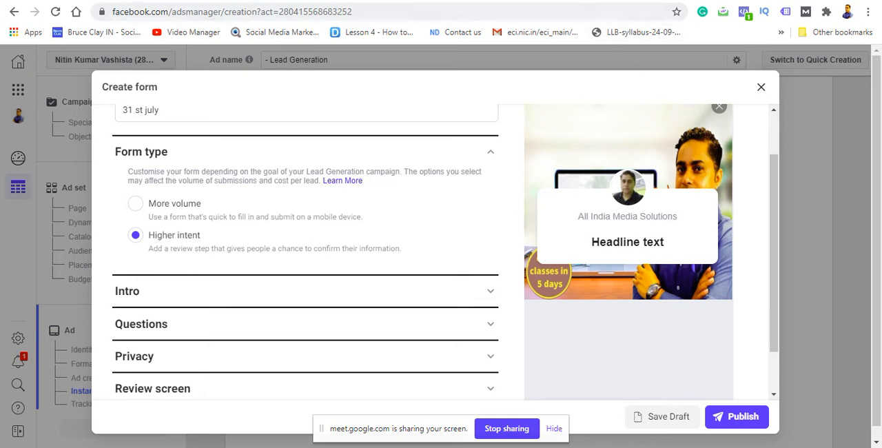
# Step: Switch to the Google Meet call to check on the participants, and return to the form being created in Ads Manager
pyautogui.hotkey('ctrl', 'Tab')
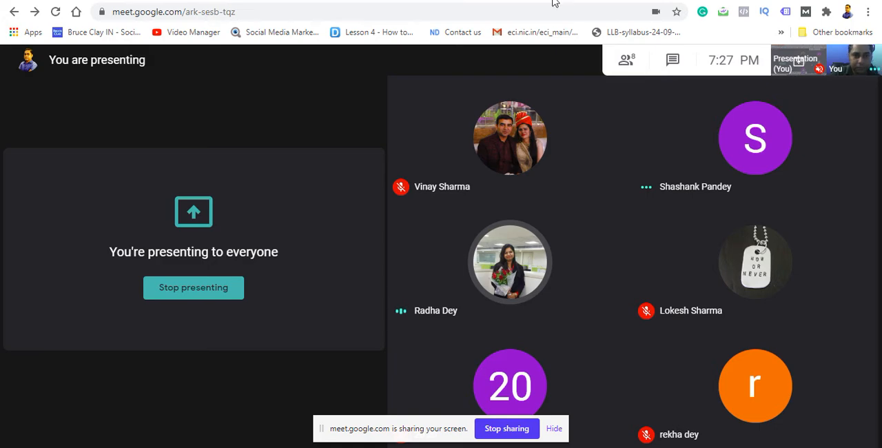
pyautogui.click(517, 0)
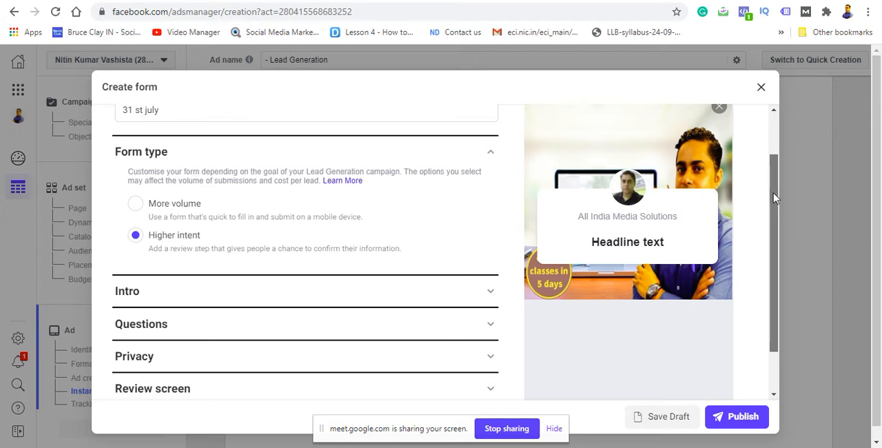
# Step: Expand the form's Intro section and set the greeting headline to "digital marketing course"
pyautogui.scroll(-1, 773, 198)
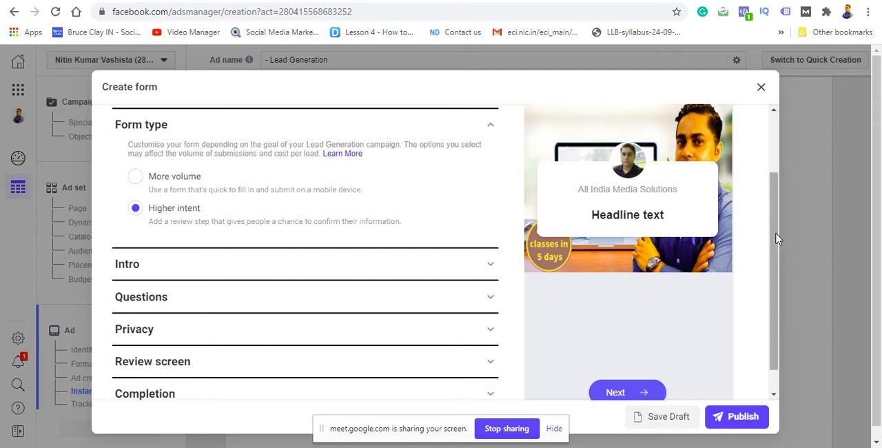
pyautogui.scroll(-1, 769, 242)
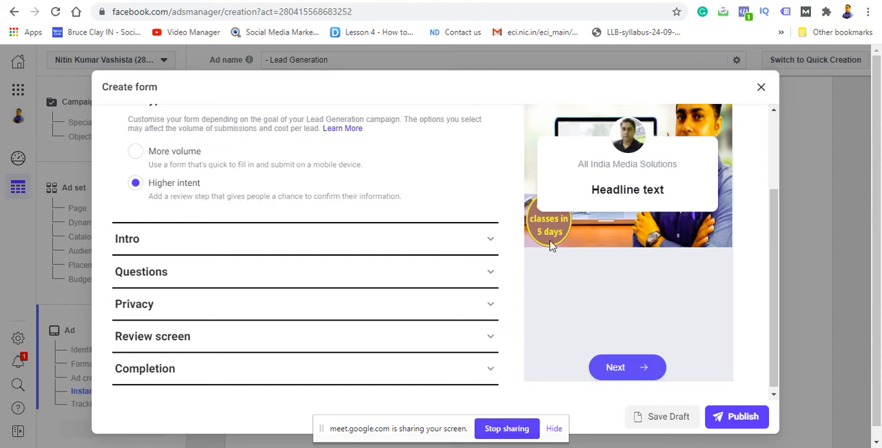
pyautogui.click(475, 247)
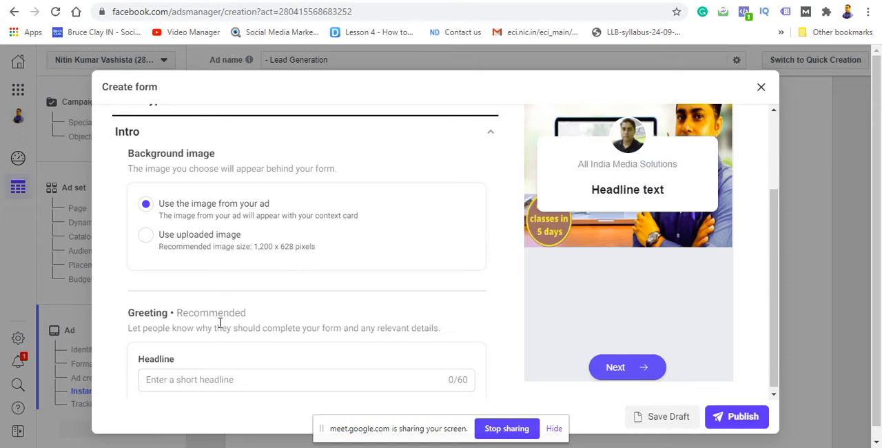
pyautogui.click(207, 379)
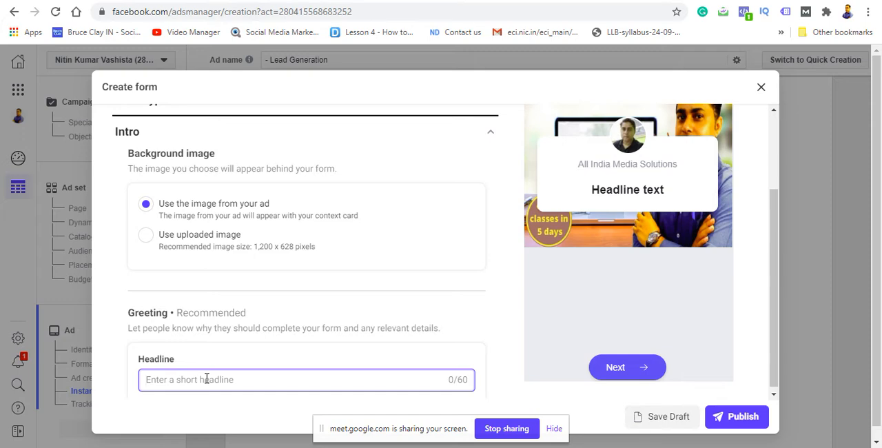
pyautogui.write('digita')
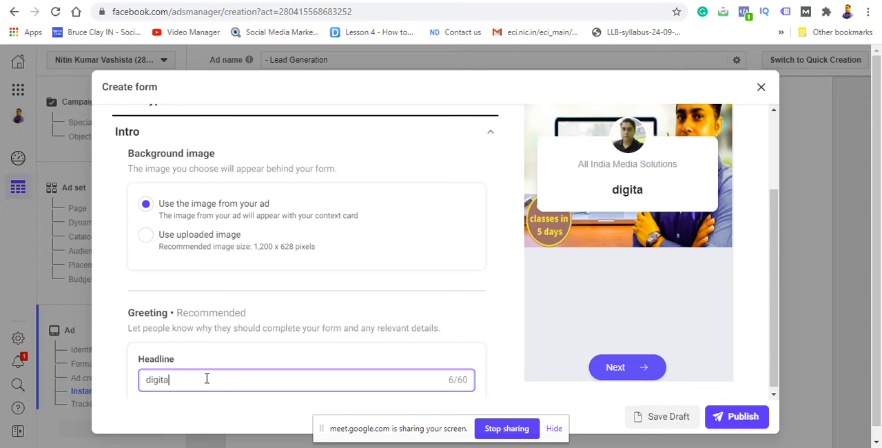
pyautogui.write('l  mar')
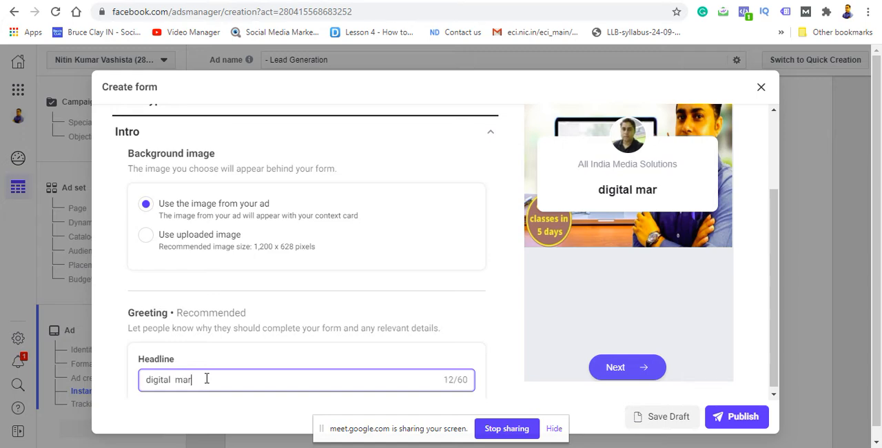
pyautogui.write('keting ')
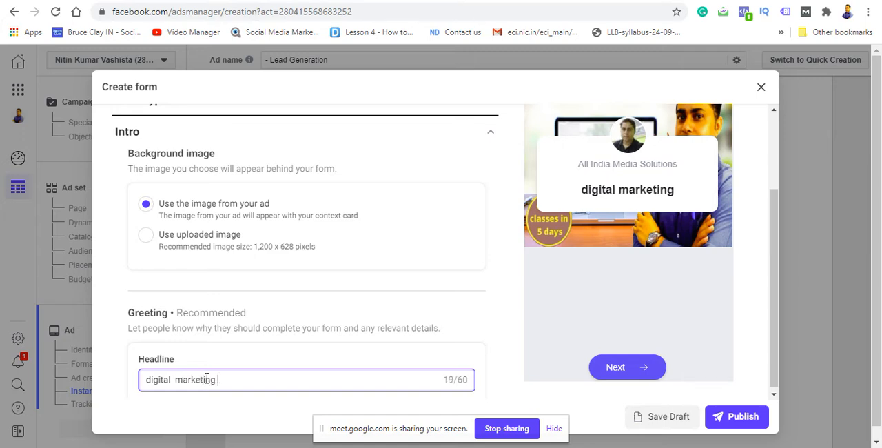
pyautogui.write('course')
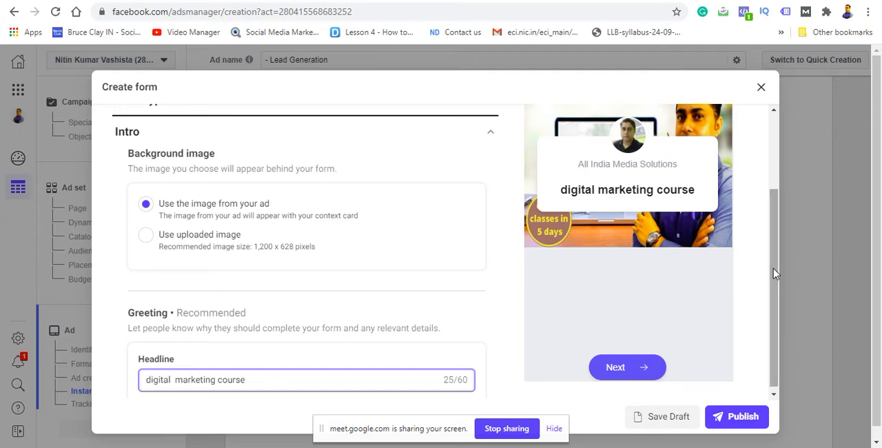
# Step: Collapse the form's Intro section, expand Questions, and list the available custom question types
pyautogui.scroll(-1, 773, 273)
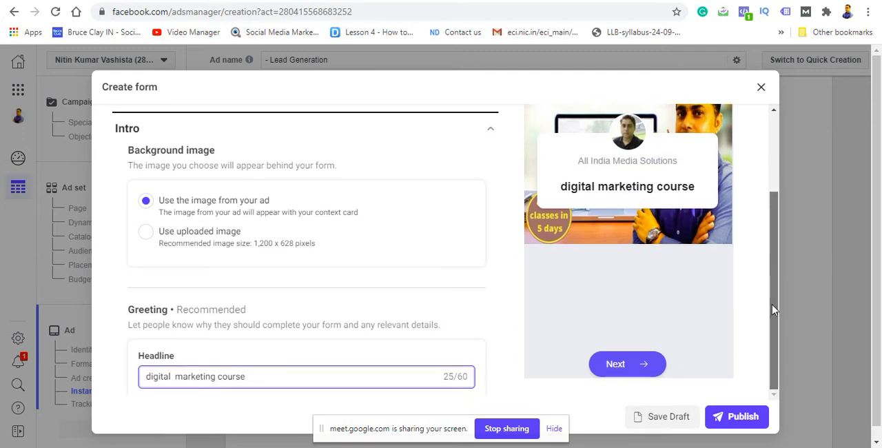
pyautogui.tripleClick(493, 135)
pyautogui.click(493, 136)
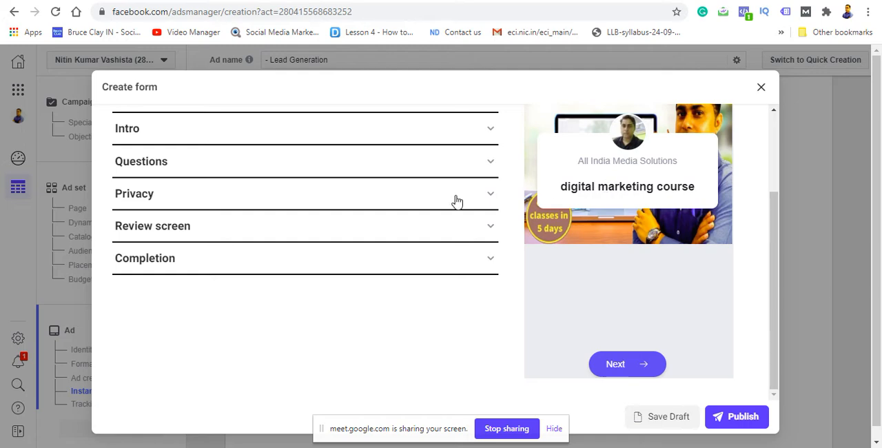
pyautogui.click(486, 134)
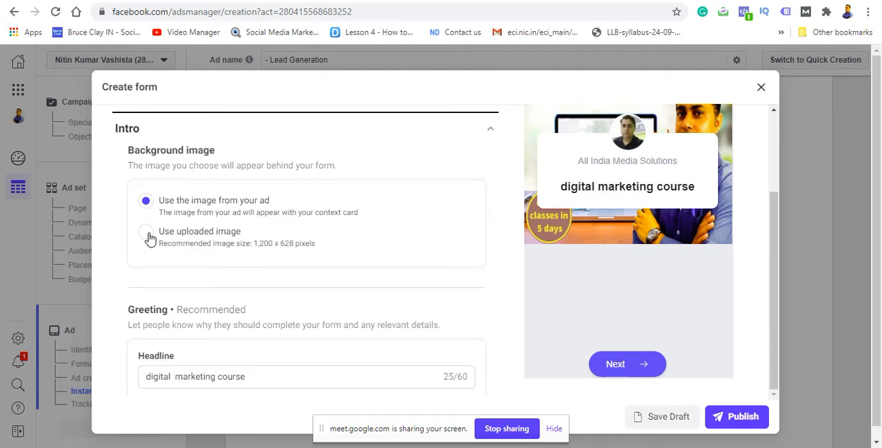
pyautogui.click(490, 133)
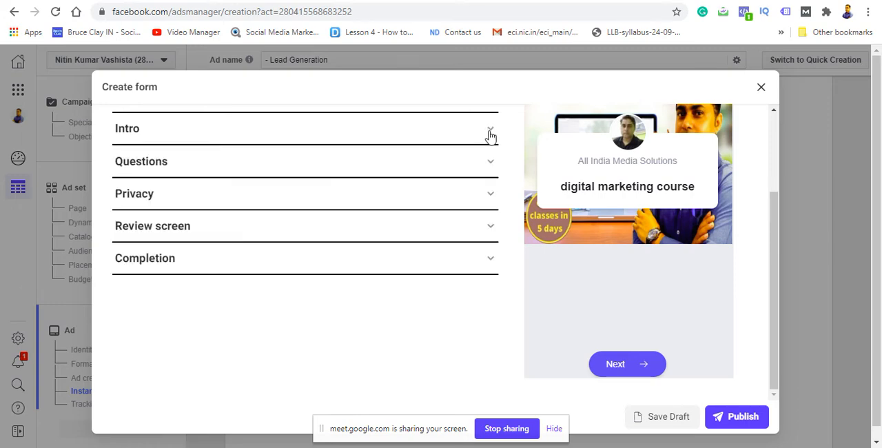
pyautogui.click(491, 167)
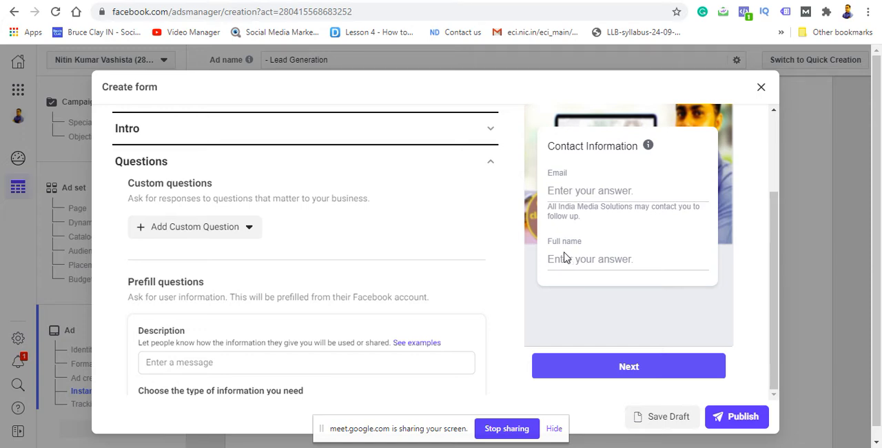
pyautogui.click(249, 229)
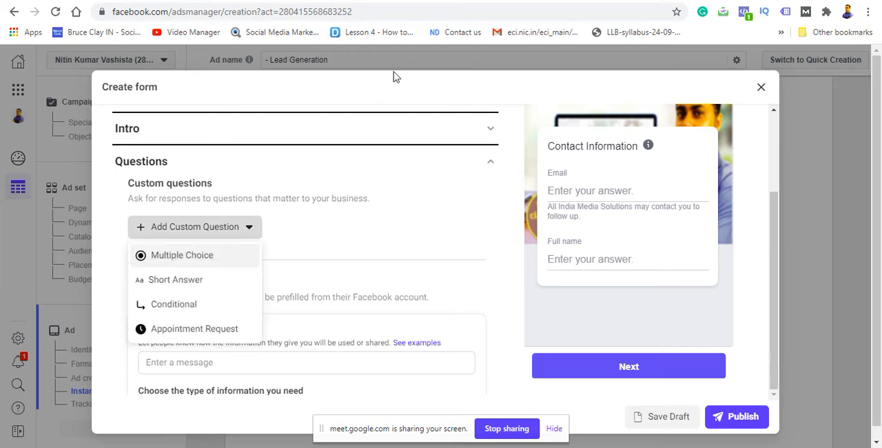
# Step: Switch to the Google Meet call to check on the class, and return to the form's Questions section in Ads Manager
pyautogui.hotkey('ctrl', 'Tab')
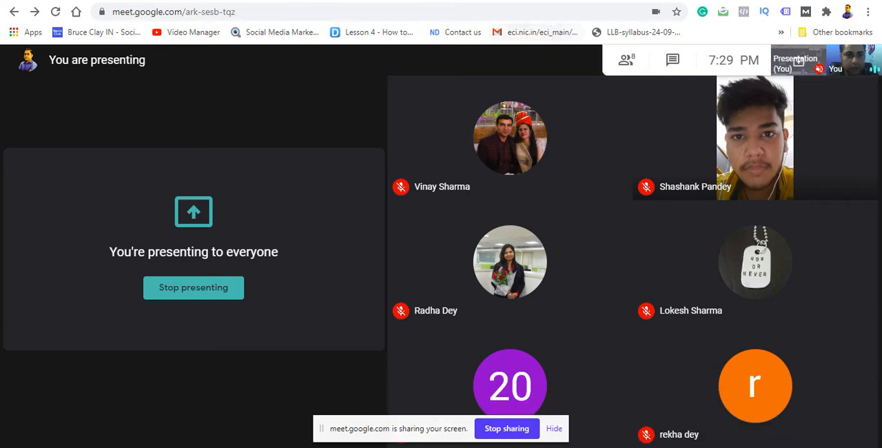
pyautogui.hotkey('alt', 'Tab')
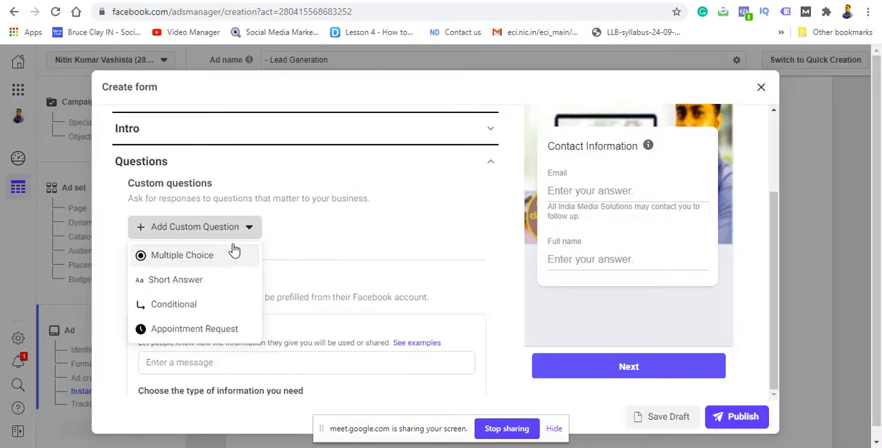
pyautogui.click(277, 246)
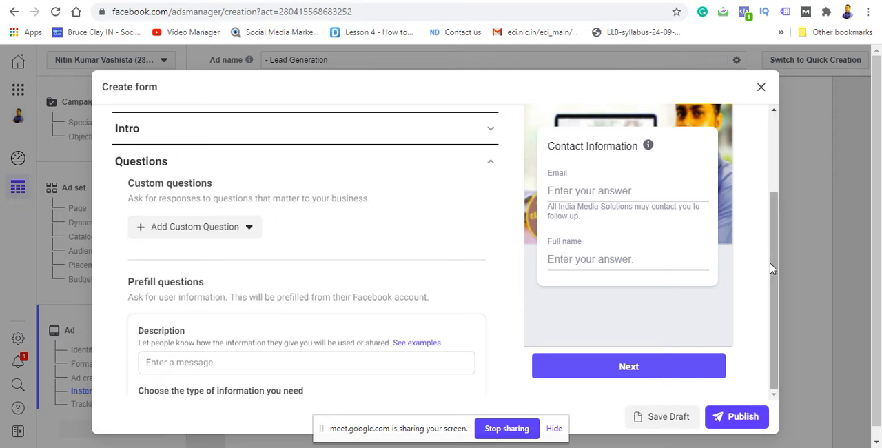
# Step: Change the instant form's type to More volume
pyautogui.moveTo(772, 269); pyautogui.dragTo(766, 237)
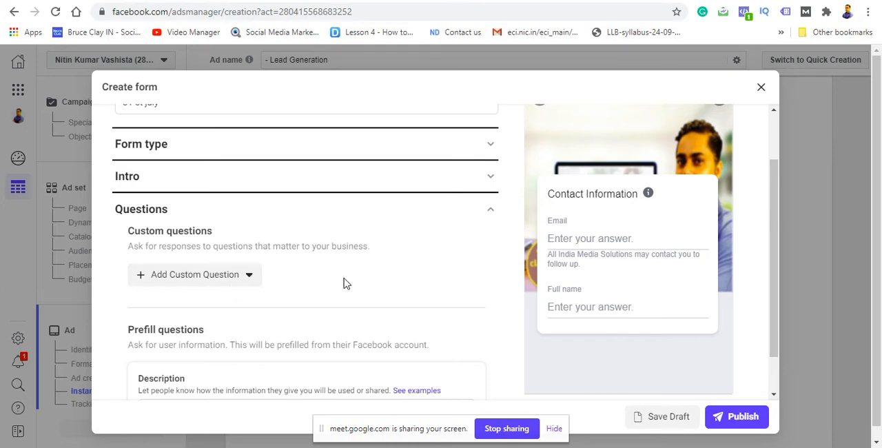
pyautogui.click(489, 177)
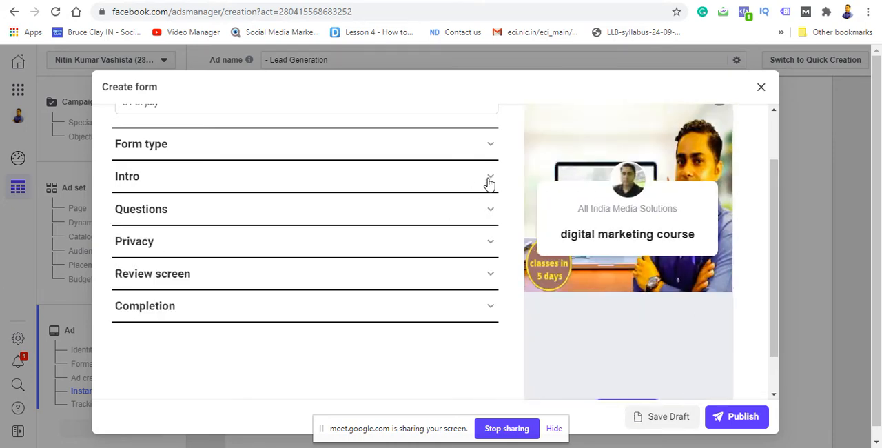
pyautogui.click(489, 213)
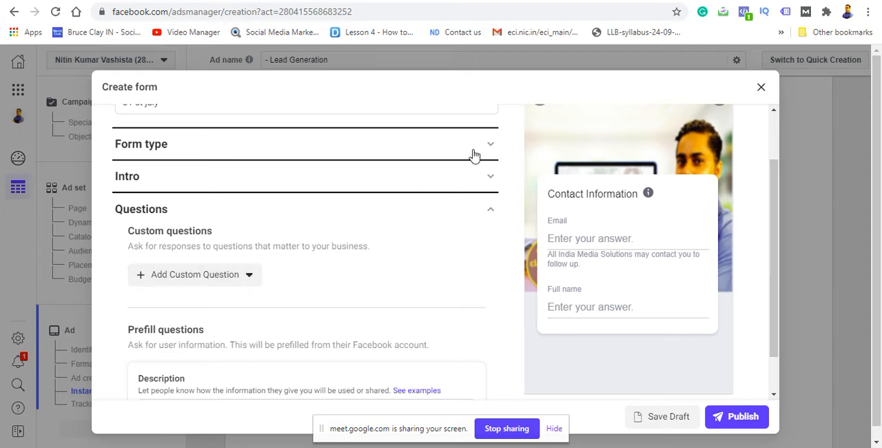
pyautogui.moveTo(777, 186); pyautogui.dragTo(776, 137)
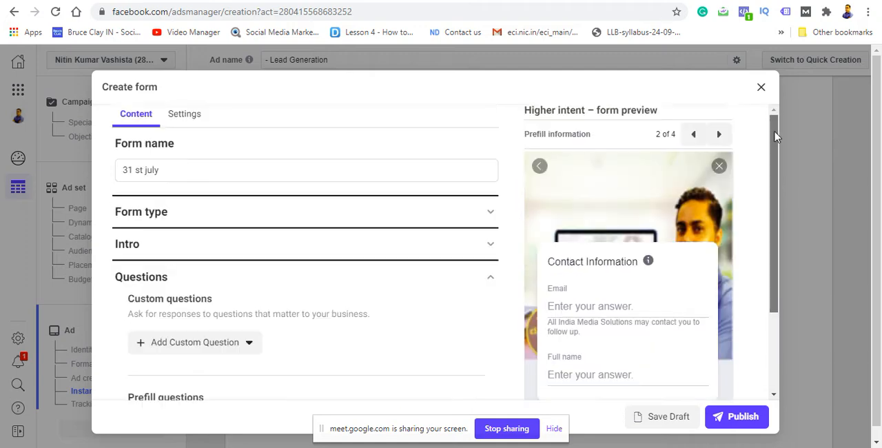
pyautogui.click(482, 212)
pyautogui.click(137, 266)
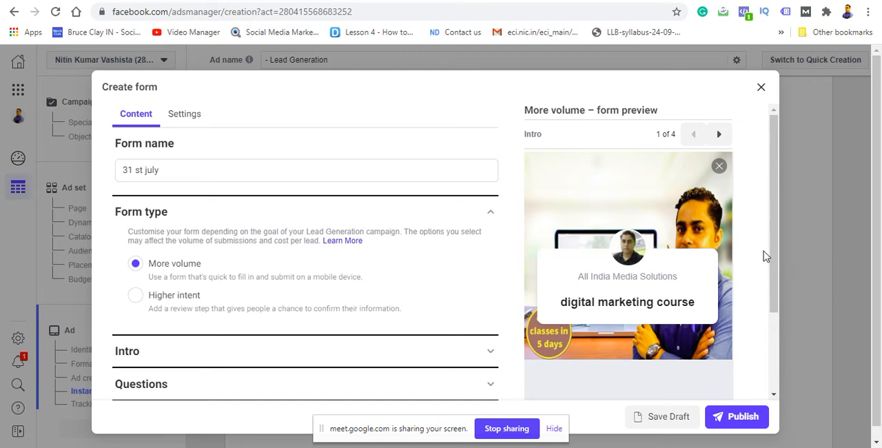
# Step: Reopen the form's Questions section and look through the custom question types on offer
pyautogui.scroll(-1, 769, 272)
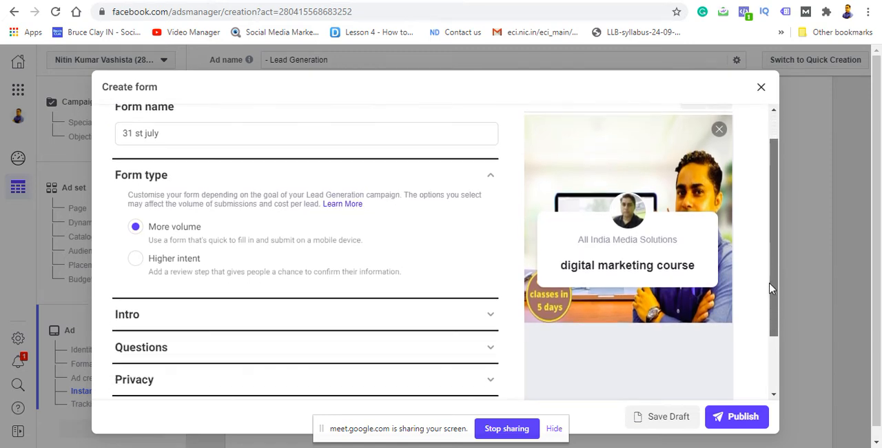
pyautogui.scroll(-2, 770, 289)
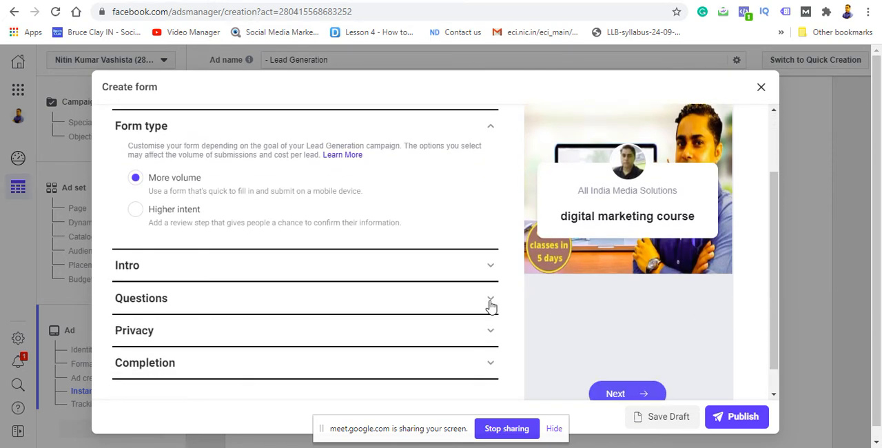
pyautogui.click(491, 303)
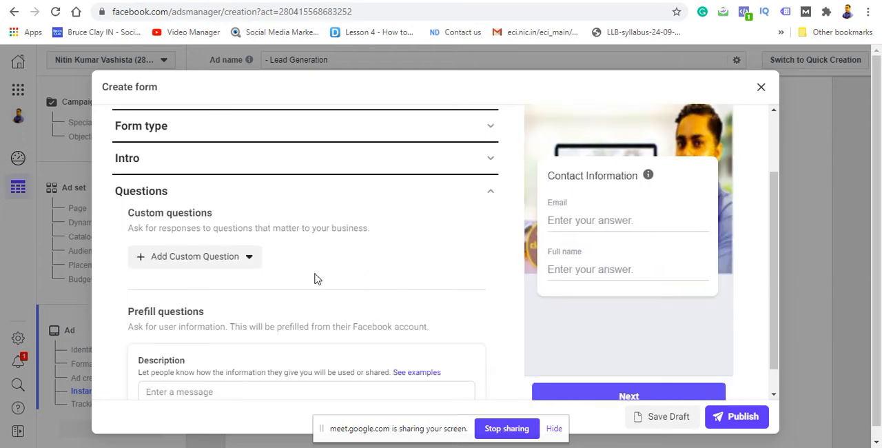
pyautogui.click(251, 264)
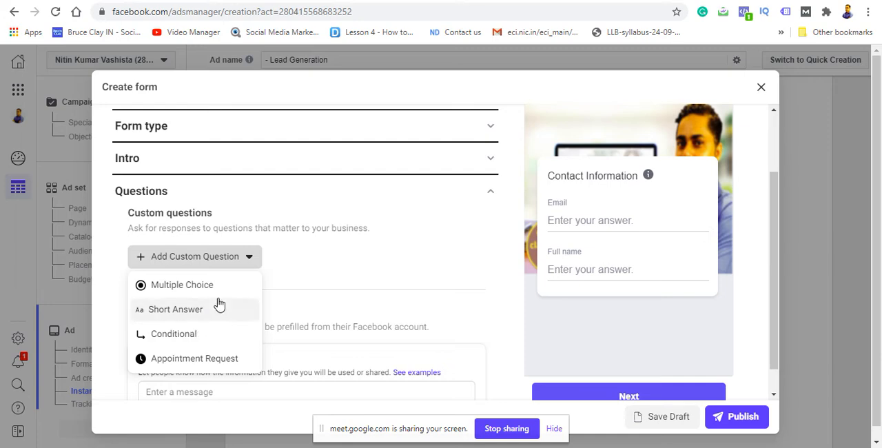
pyautogui.click(275, 267)
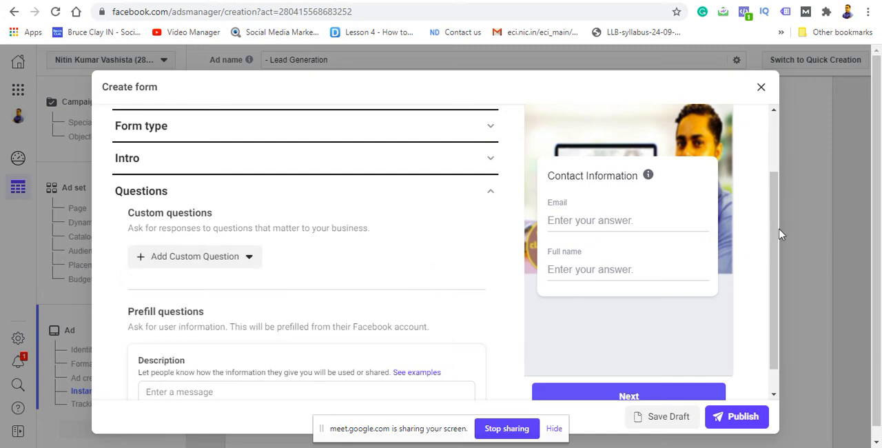
# Step: Add a short-answer custom question to the form with the text "Phone Number"
pyautogui.scroll(-1, 759, 297)
pyautogui.scroll(-1, 758, 296)
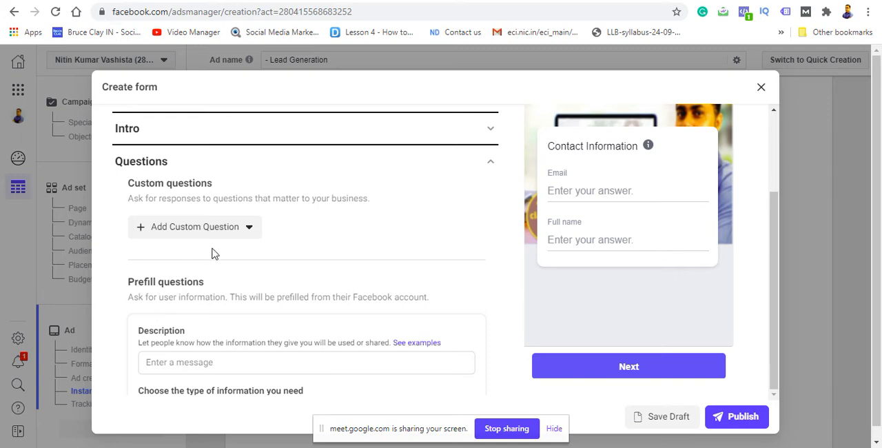
pyautogui.click(251, 231)
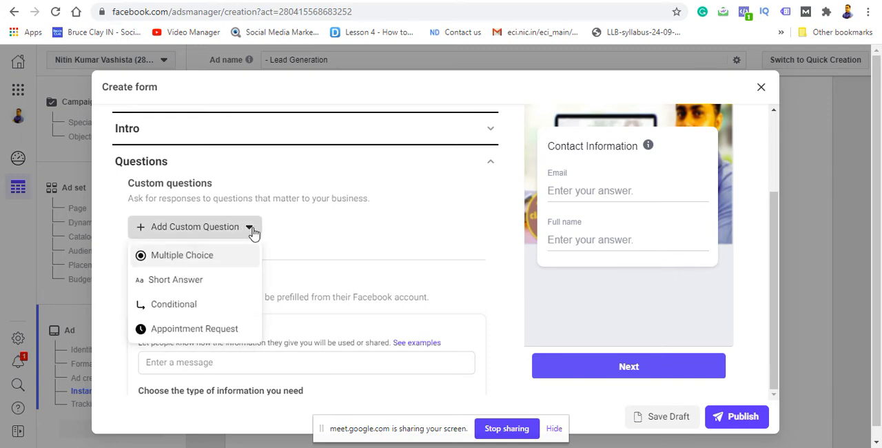
pyautogui.click(197, 280)
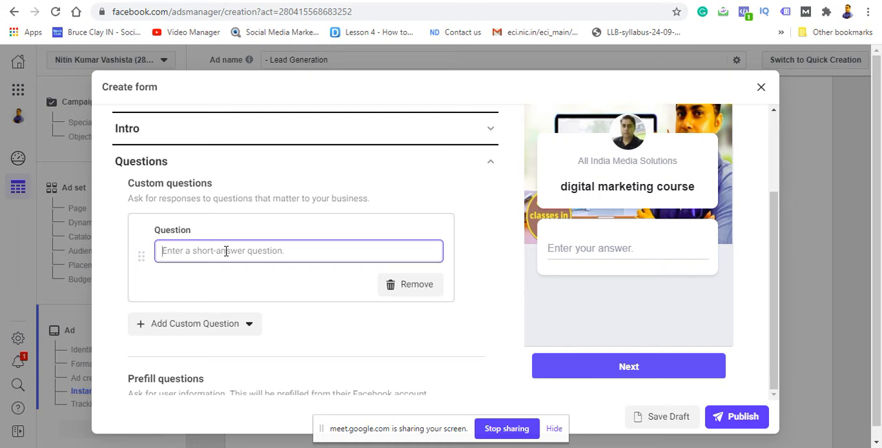
pyautogui.write('ph')
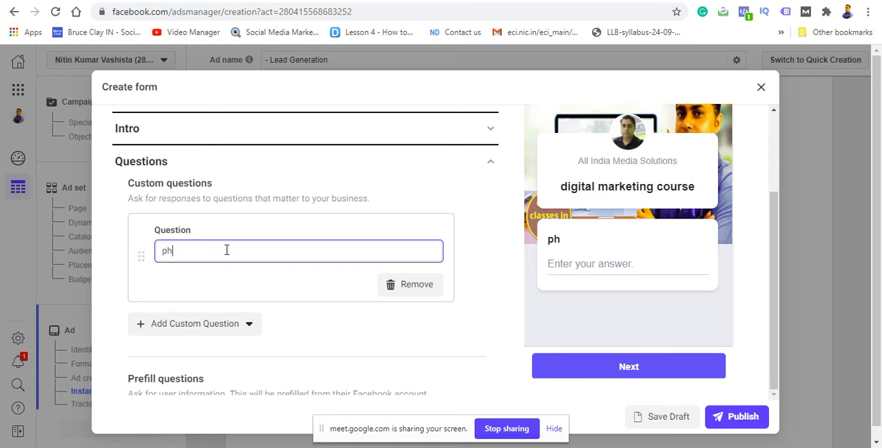
pyautogui.press('BackSpace')
pyautogui.press('BackSpace')
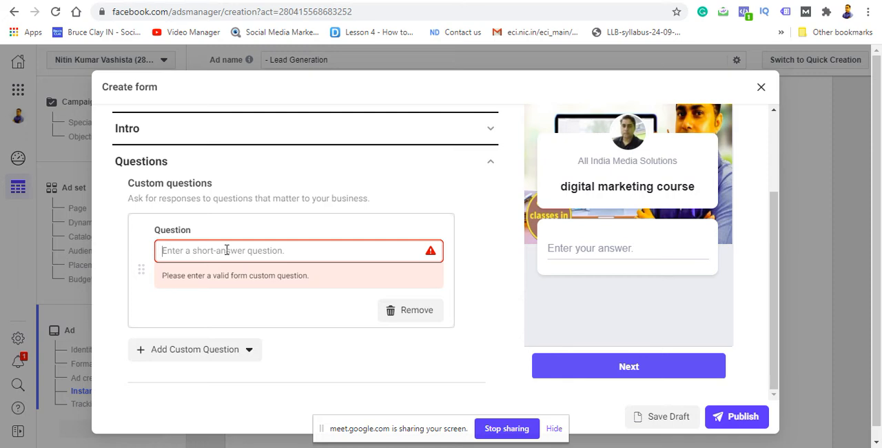
pyautogui.write('P')
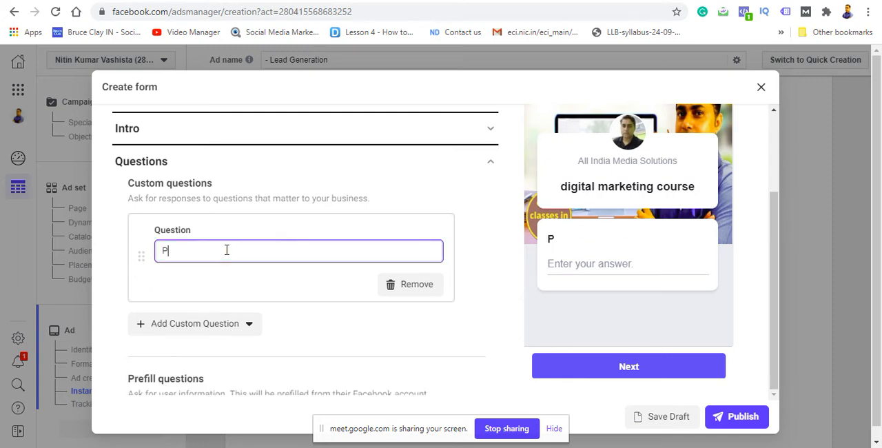
pyautogui.write('hone Number')
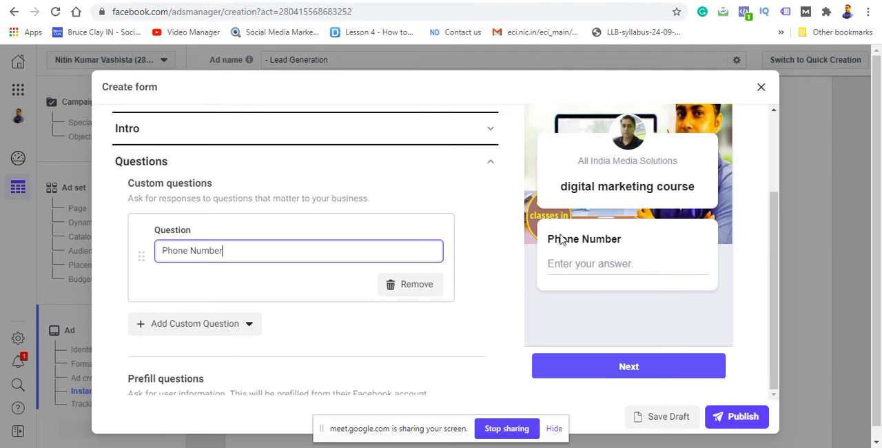
# Step: Collapse the Questions section and expand Privacy to examine the privacy policy link fields
pyautogui.click(483, 132)
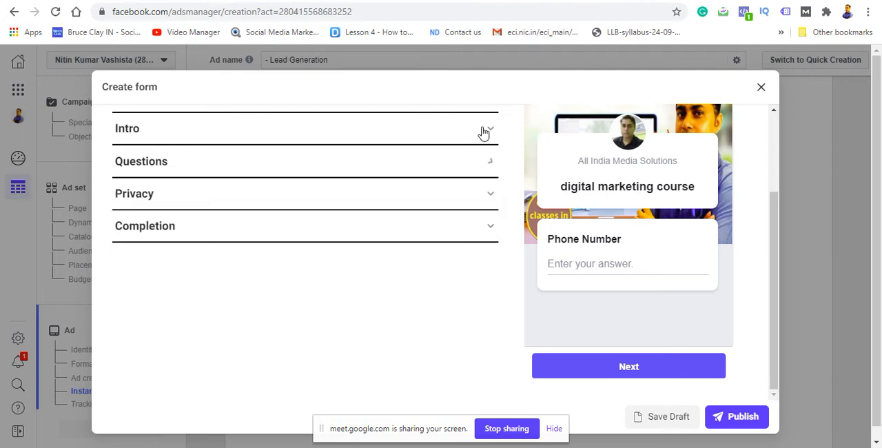
pyautogui.doubleClick(484, 195)
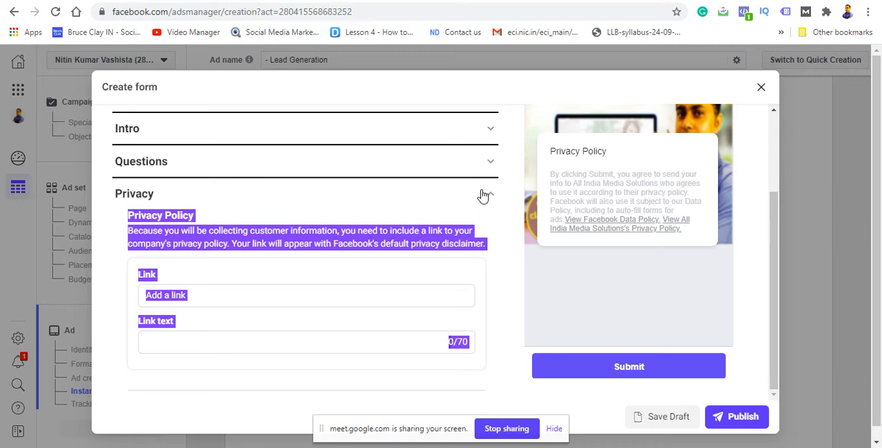
pyautogui.click(504, 220)
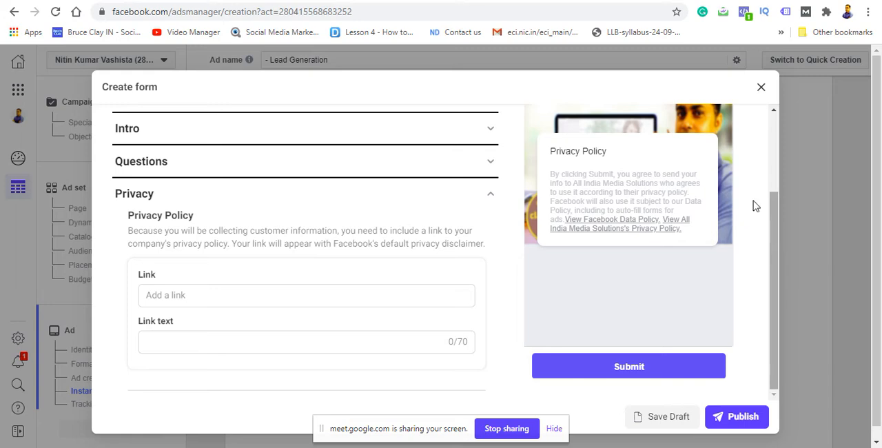
# Step: Switch to the Google Meet call to check on the participants
pyautogui.hotkey('ctrl', 'Tab')
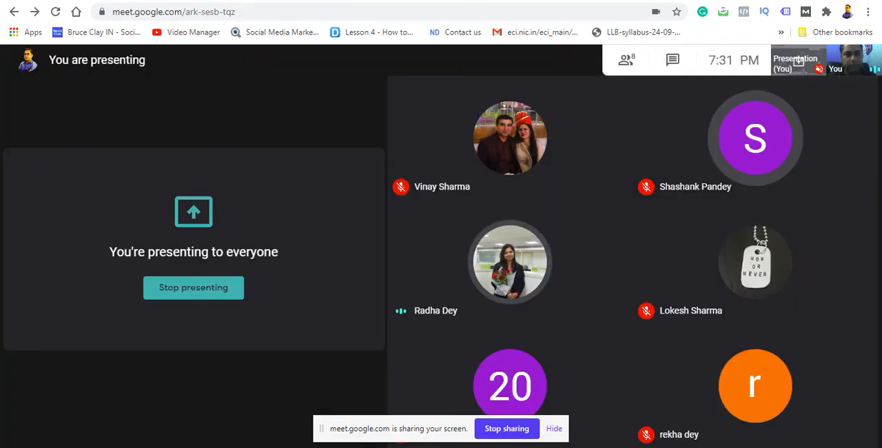
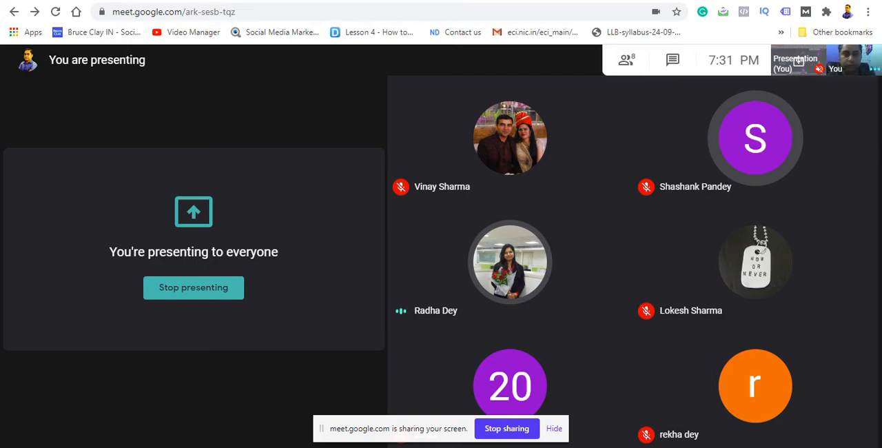
pyautogui.hotkey('ctrl', 'Tab')
pyautogui.click(246, 293)
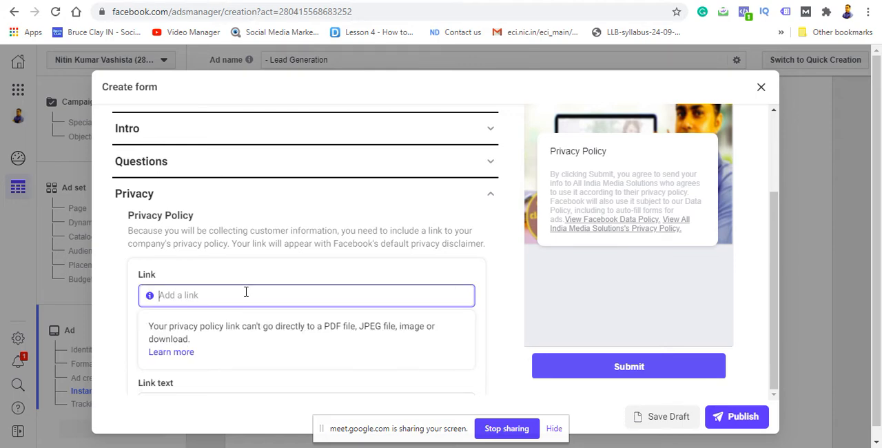
pyautogui.write('www')
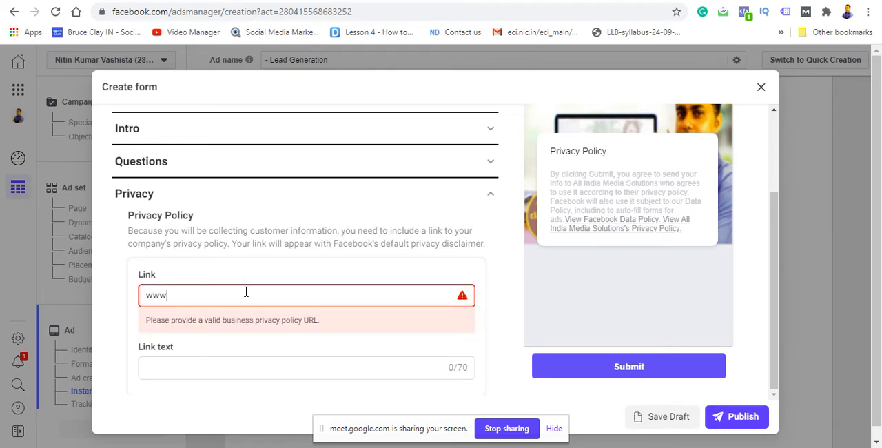
pyautogui.write('.allindiamediasolutions')
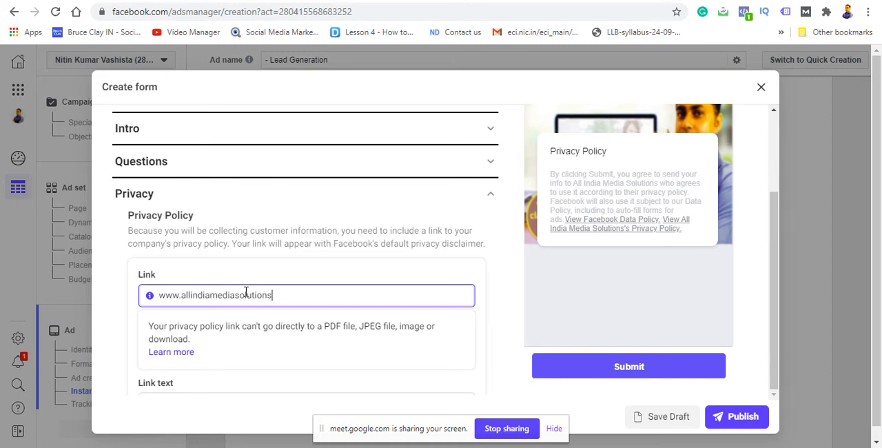
pyautogui.write('.com/privacy')
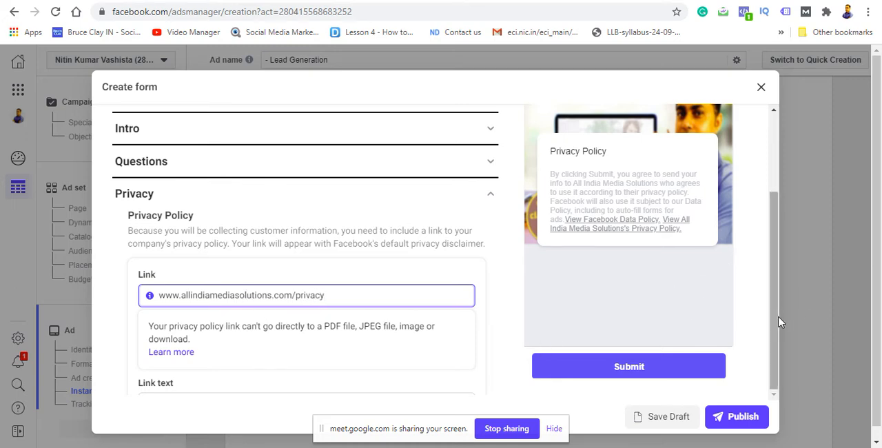
# Step: Enter "pricacy" as the privacy policy's link text and collapse the Privacy section
pyautogui.scroll(-1, 881, 335)
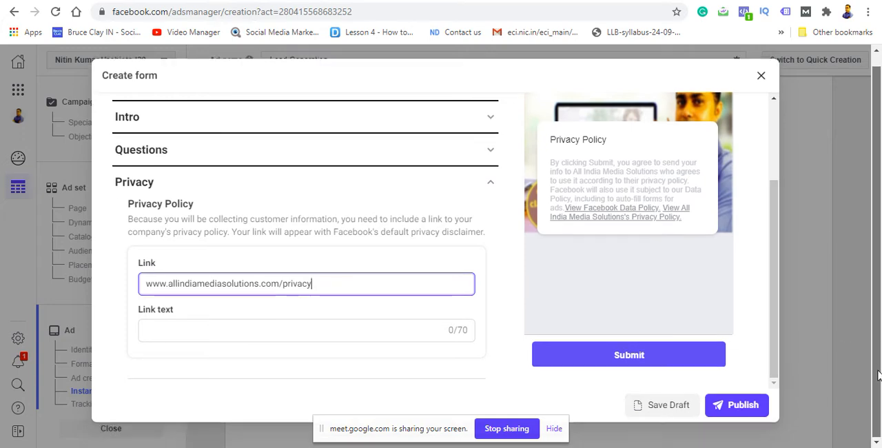
pyautogui.click(344, 331)
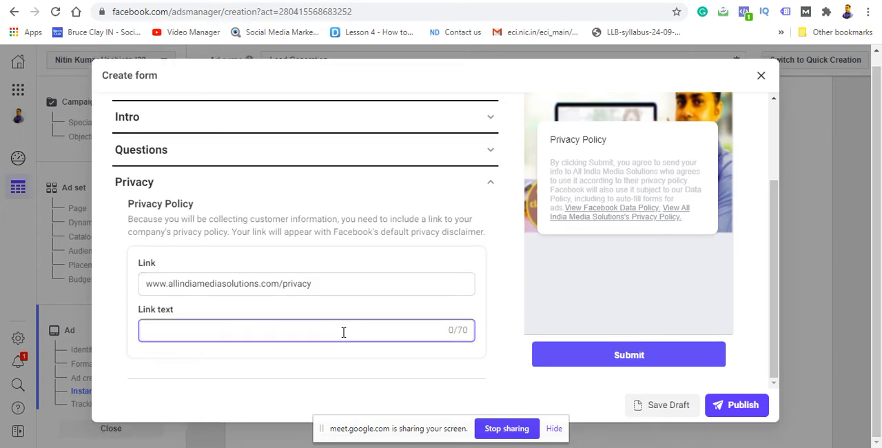
pyautogui.write('pricac')
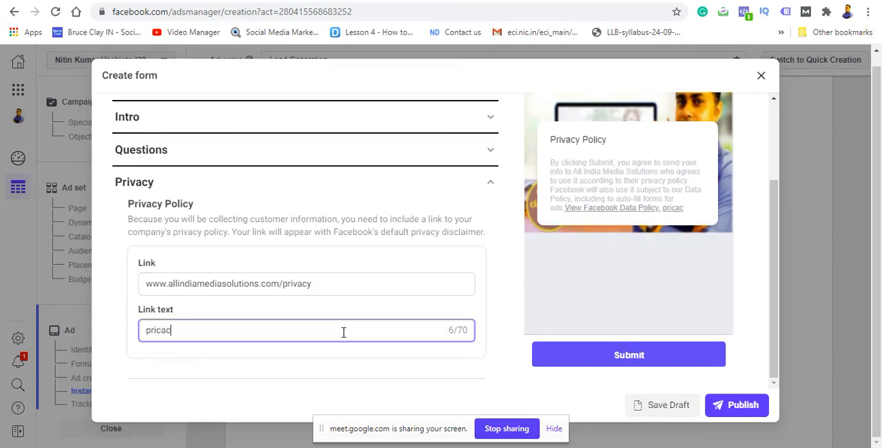
pyautogui.write('y')
pyautogui.click(490, 189)
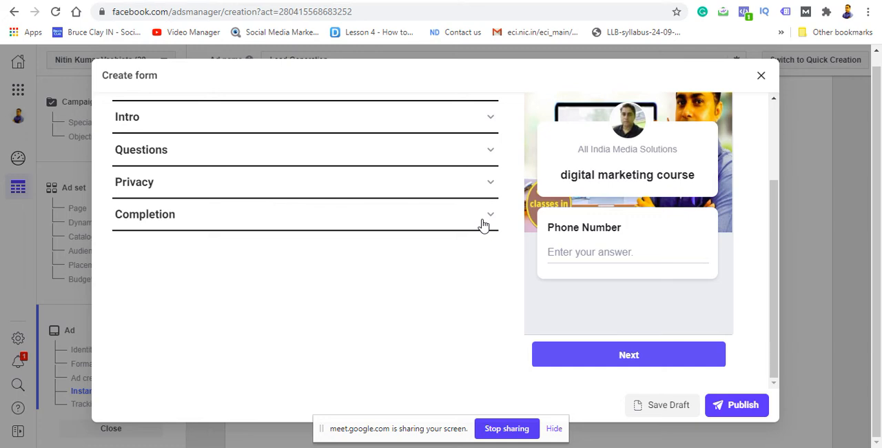
# Step: Examine the Completion section's message for leads and recheck the privacy policy link and its text
pyautogui.click(486, 216)
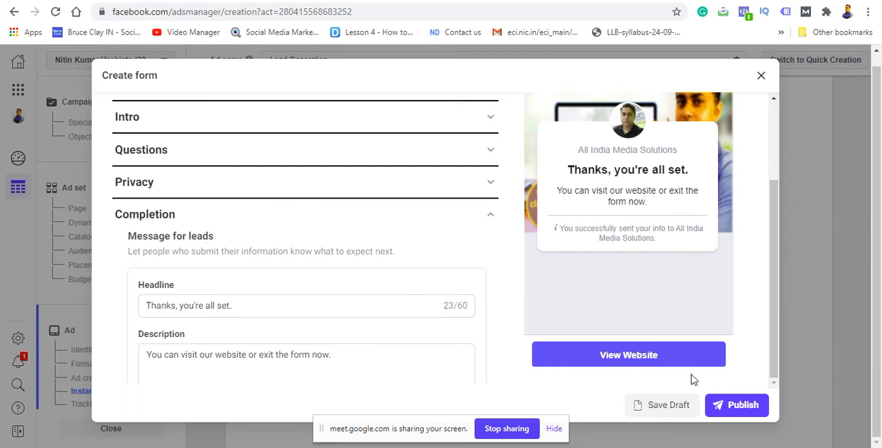
pyautogui.click(354, 357)
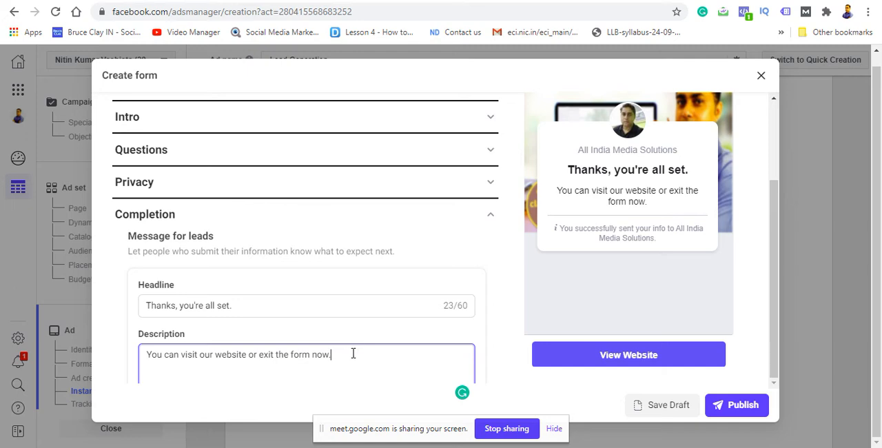
pyautogui.write('w')
pyautogui.press('BackSpace')
pyautogui.click(441, 186)
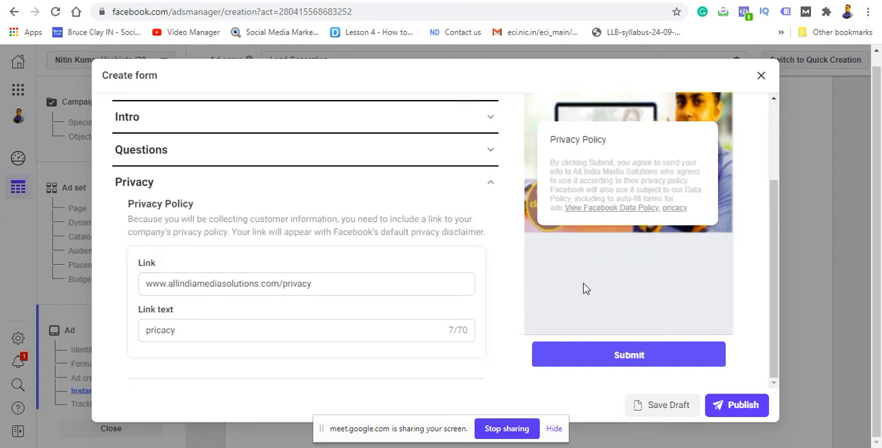
pyautogui.click(492, 186)
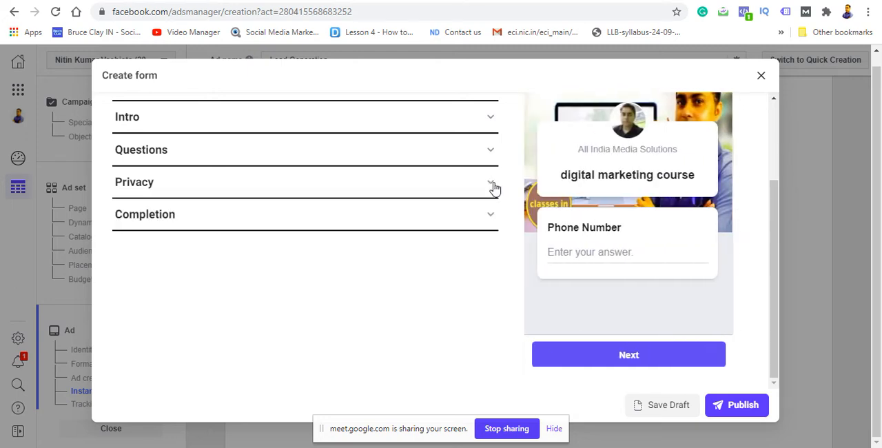
# Step: Reopen the Completion section and append "we wll contact you soon ." to the description for leads
pyautogui.click(491, 215)
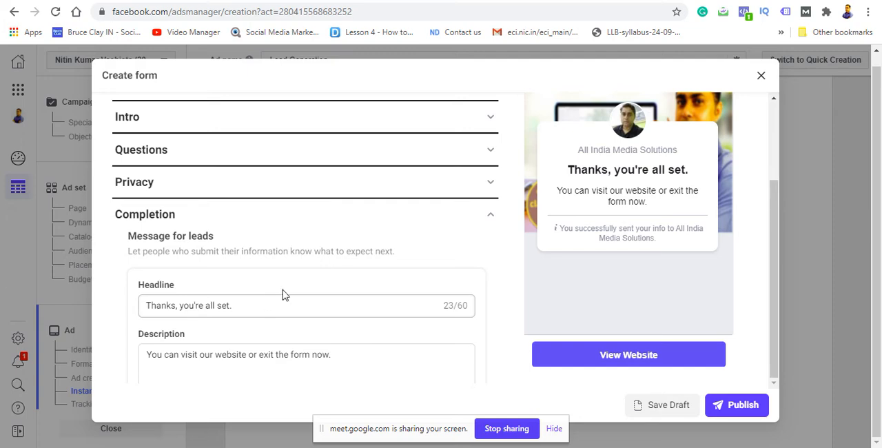
pyautogui.click(262, 305)
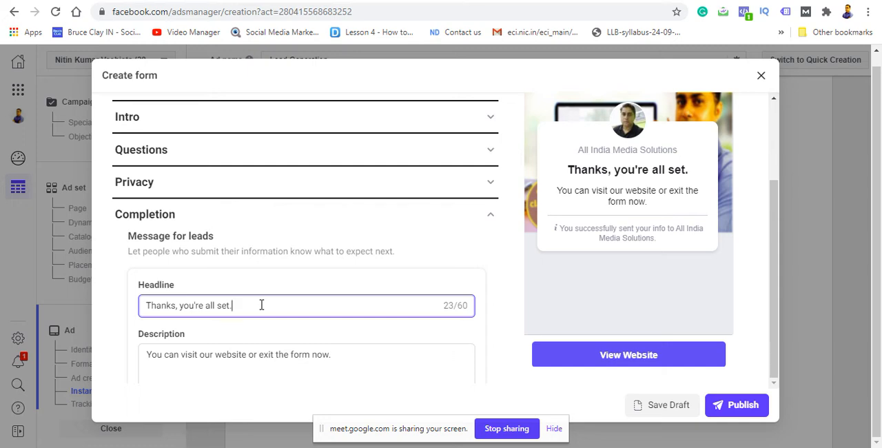
pyautogui.click(345, 355)
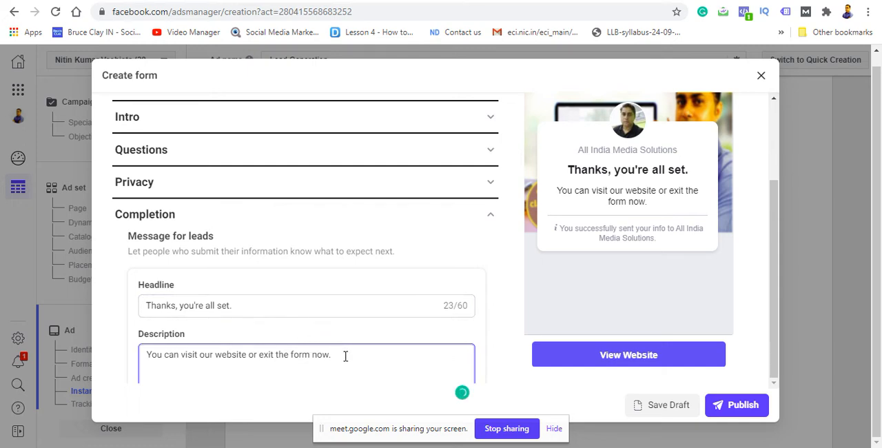
pyautogui.write('we wll')
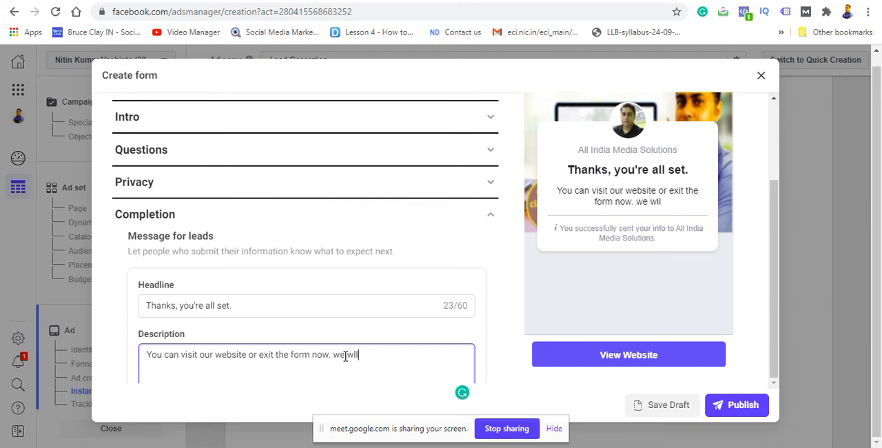
pyautogui.write(' conta')
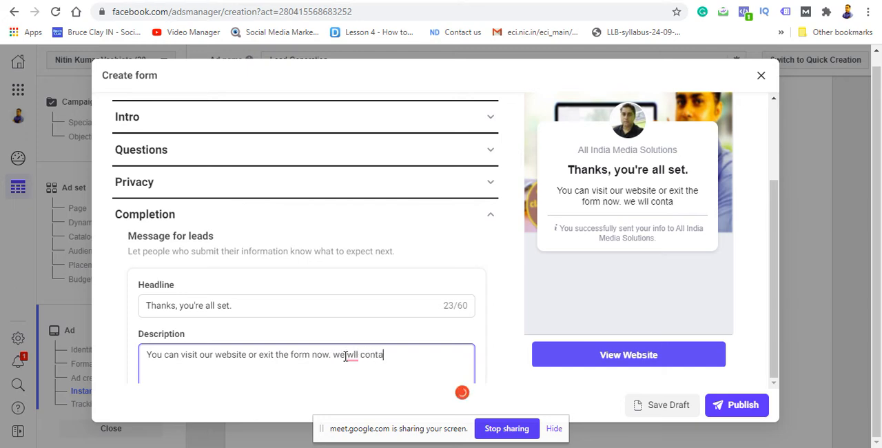
pyautogui.write('ct you soon')
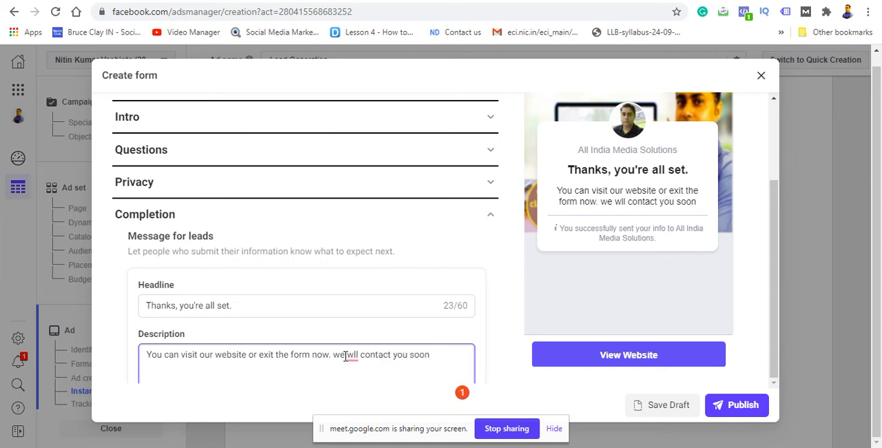
pyautogui.write(' .')
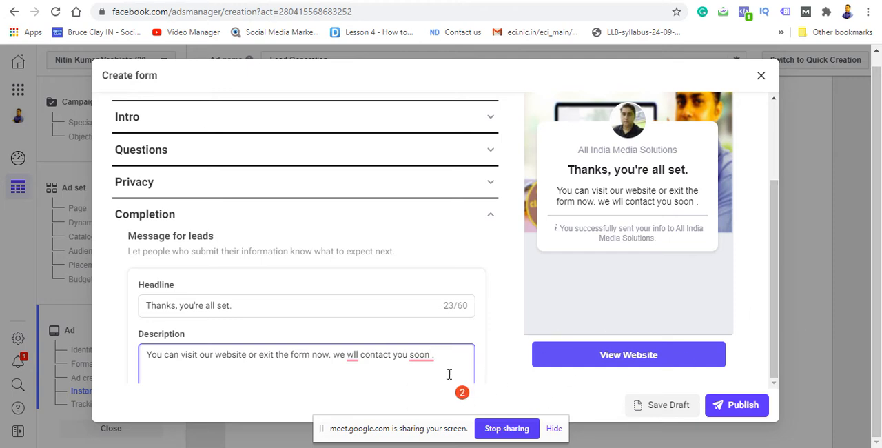
# Step: Accept the Grammarly corrections in the description, removing the space after "soon" and changing "wll" to "will"
pyautogui.moveTo(423, 357)
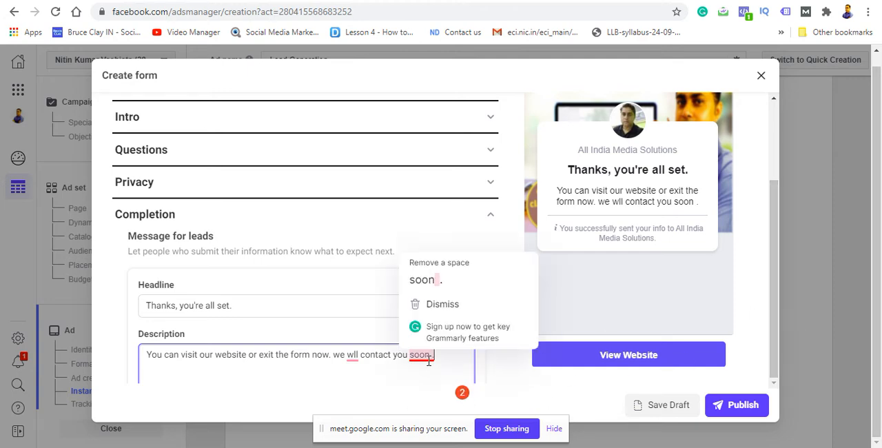
pyautogui.click(433, 282)
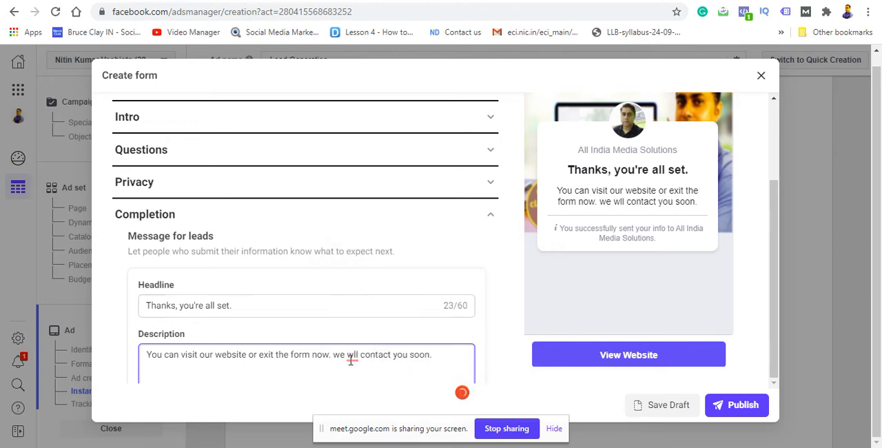
pyautogui.moveTo(351, 359)
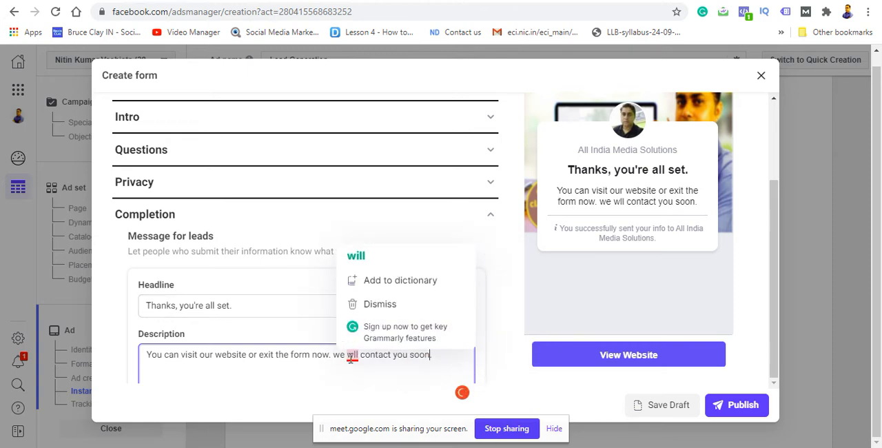
pyautogui.click(372, 257)
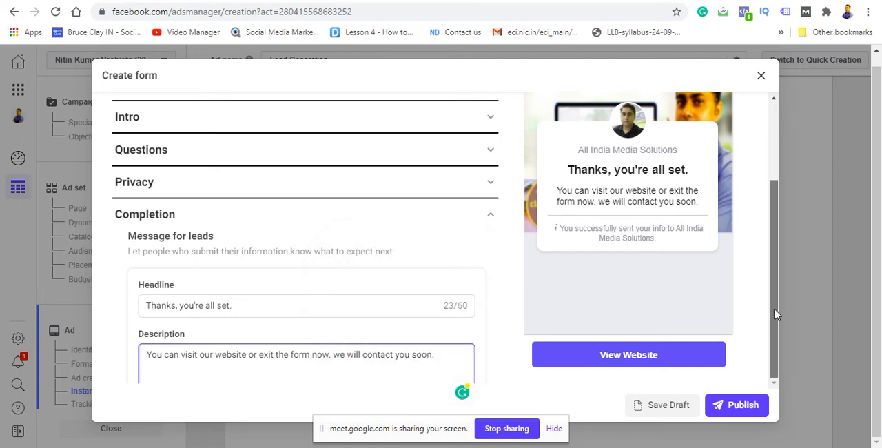
# Step: Expand the Form type section and set the form type to Higher intent
pyautogui.scroll(2, 763, 260)
pyautogui.scroll(1, 764, 260)
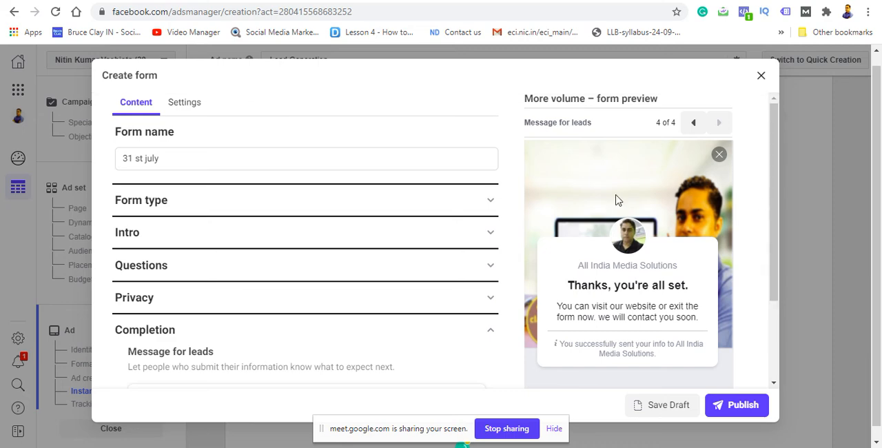
pyautogui.click(485, 202)
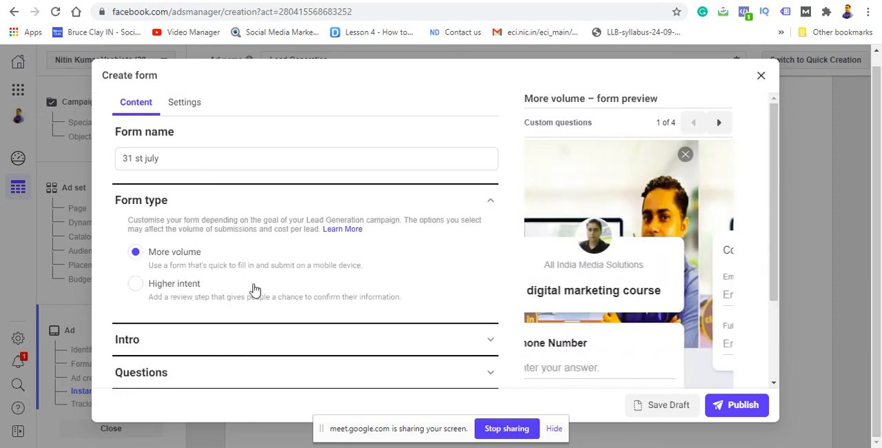
pyautogui.click(136, 285)
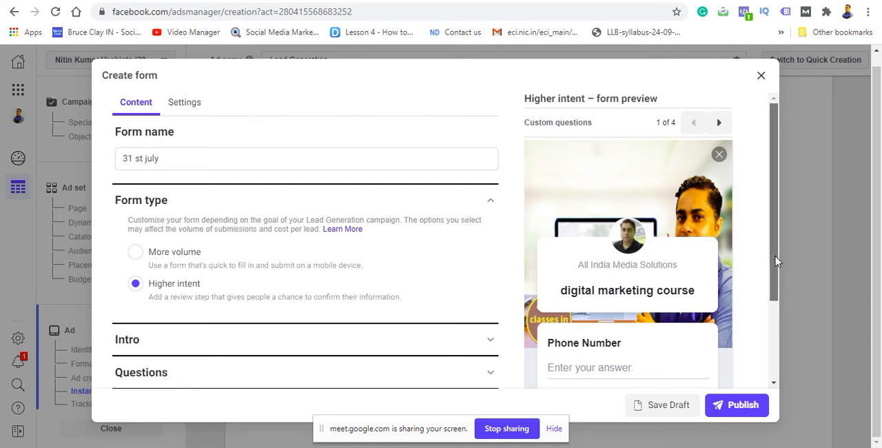
# Step: Switch the form type to More volume and back to Higher intent to compare the sections each includes
pyautogui.moveTo(775, 261); pyautogui.dragTo(765, 352)
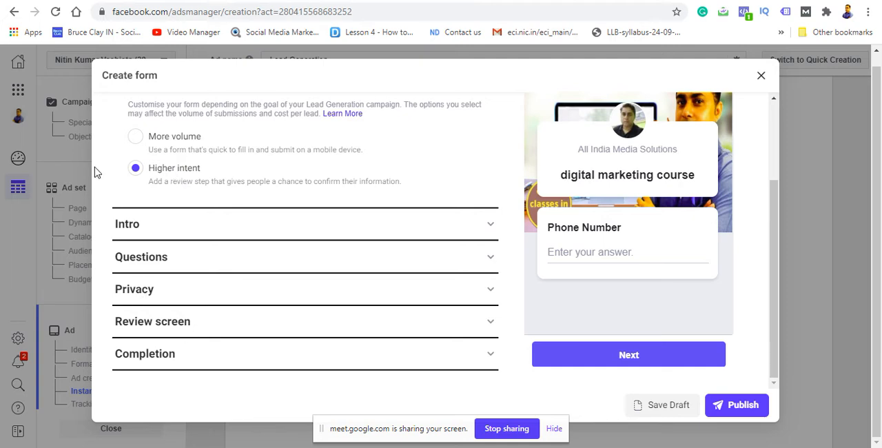
pyautogui.click(135, 138)
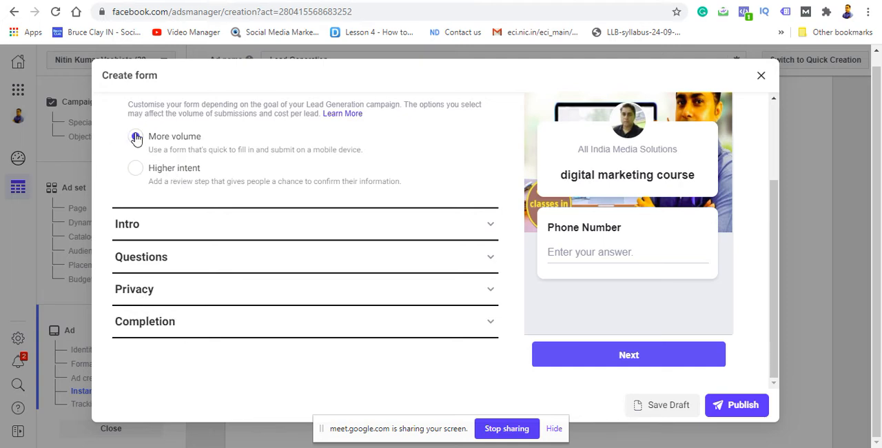
pyautogui.click(135, 170)
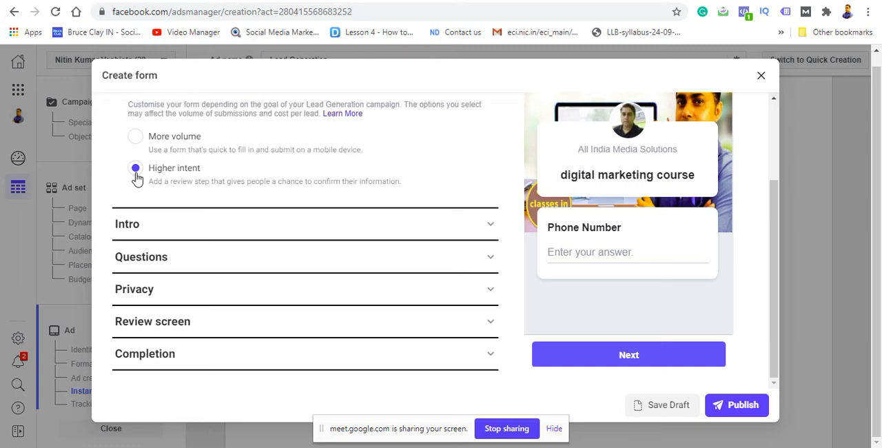
# Step: Look over the Review screen and Completion sections, and try to publish the form, reviewing any listed errors
pyautogui.click(478, 323)
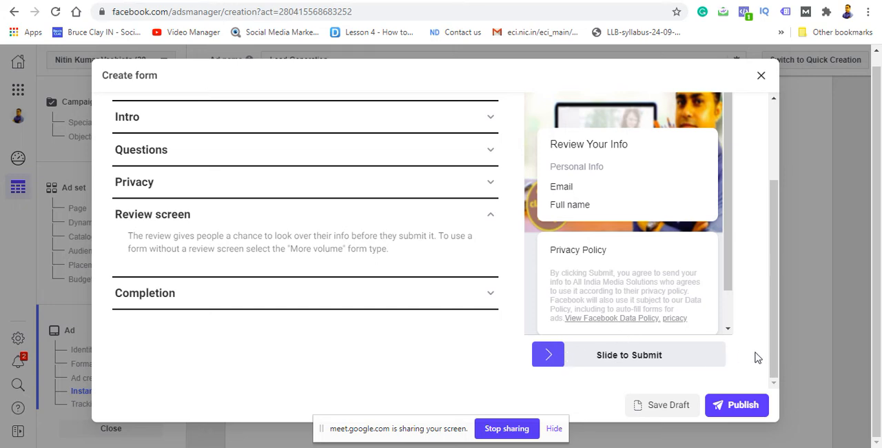
pyautogui.click(491, 295)
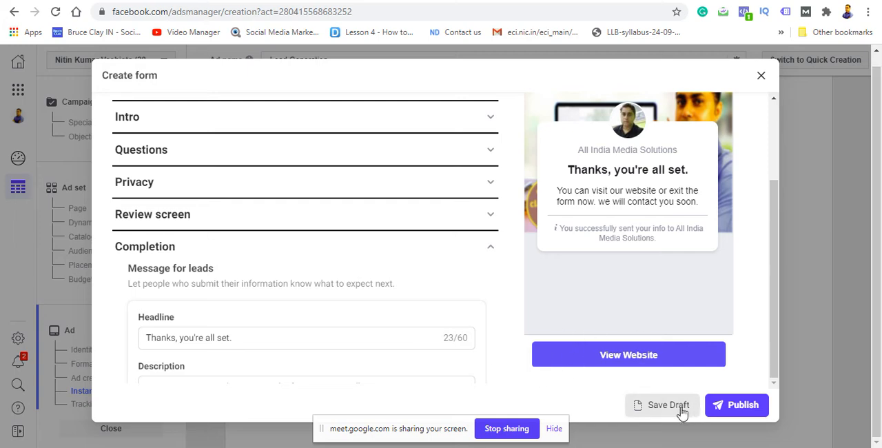
pyautogui.click(734, 412)
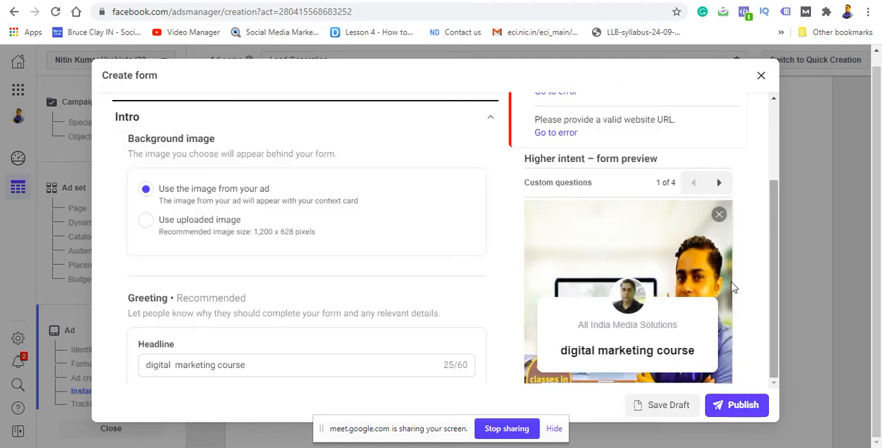
pyautogui.moveTo(773, 282); pyautogui.dragTo(773, 198)
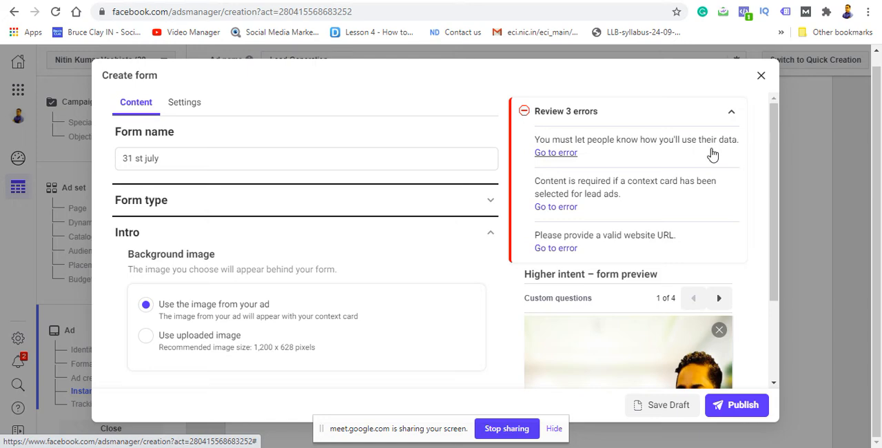
# Step: Resolve the data-use error by entering "we will contact you" as the message explaining how people's information is used
pyautogui.click(562, 153)
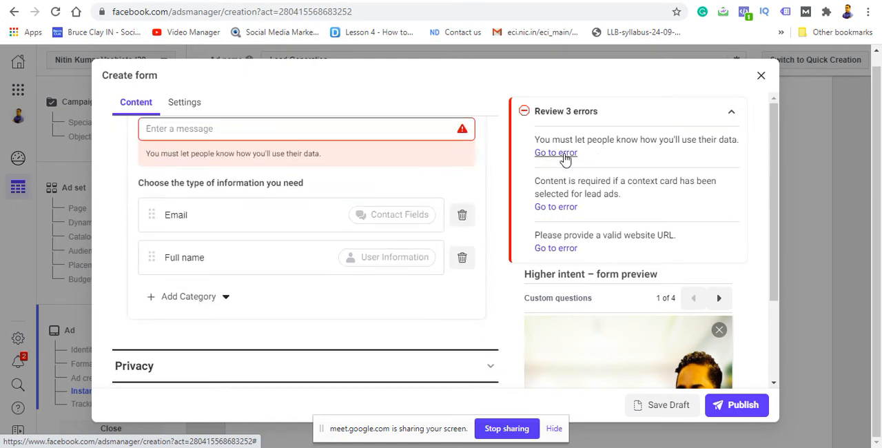
pyautogui.click(348, 131)
pyautogui.write('we ')
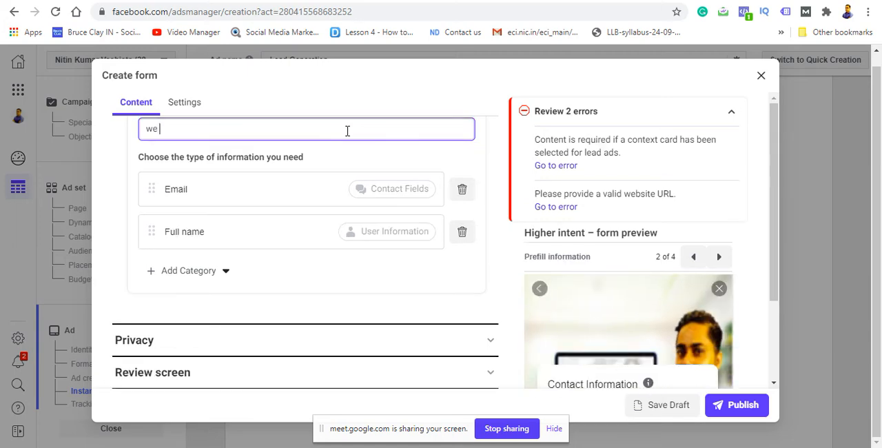
pyautogui.write('will contact you')
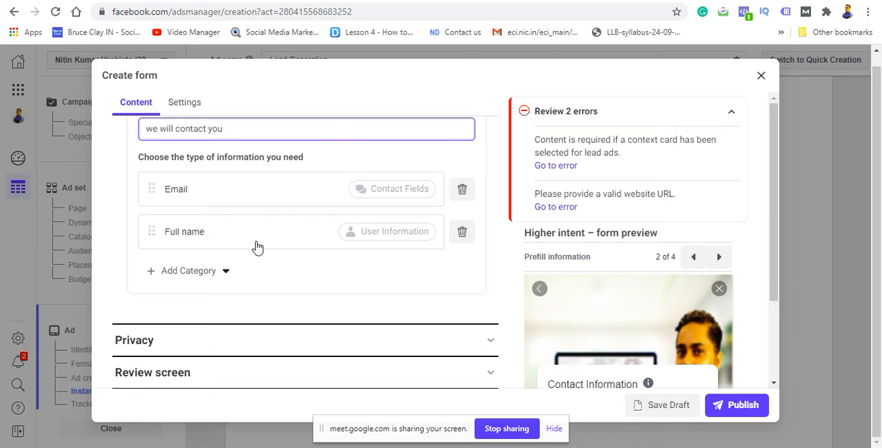
pyautogui.click(225, 275)
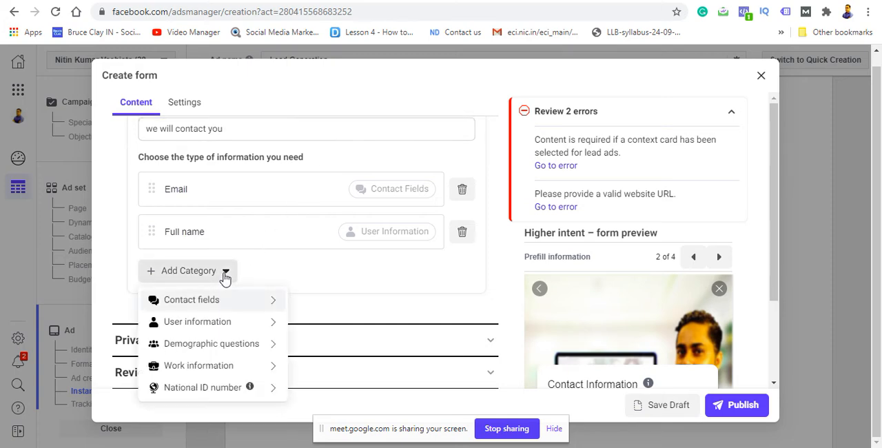
pyautogui.moveTo(219, 297)
pyautogui.click(105, 268)
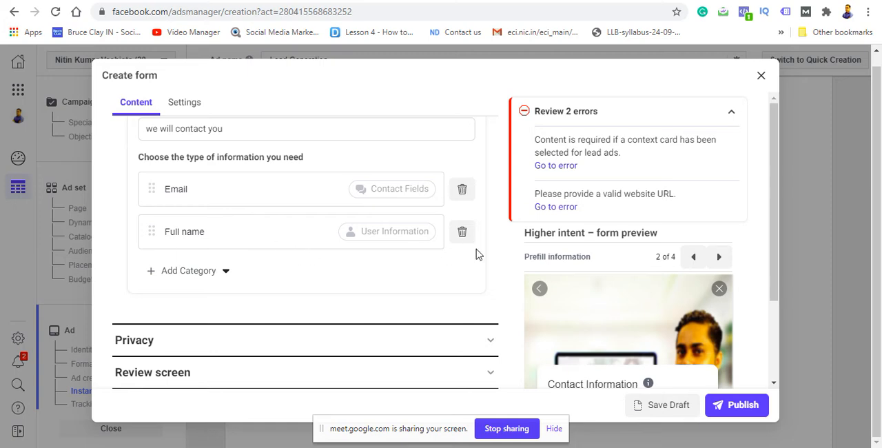
# Step: Fill the greeting's additional details with "we will provide digital marketing with starts seo google ads & social media marketing."
pyautogui.click(564, 168)
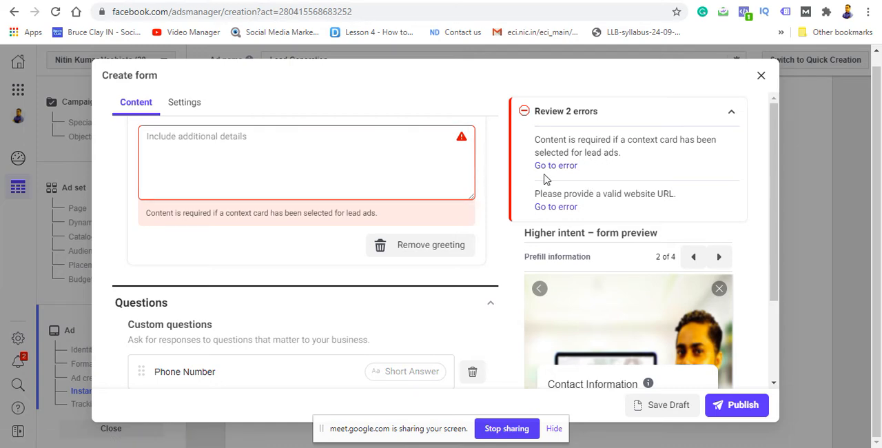
pyautogui.click(291, 146)
pyautogui.write('we')
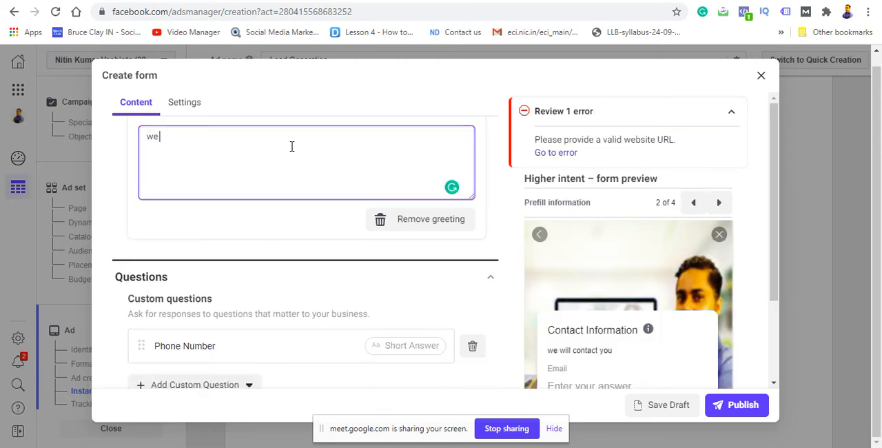
pyautogui.write(' will provide digital ')
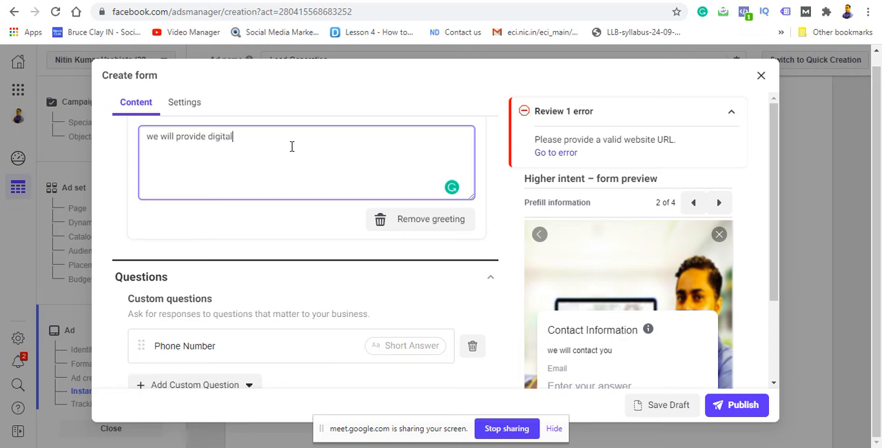
pyautogui.write('marketing with starts seo google ads')
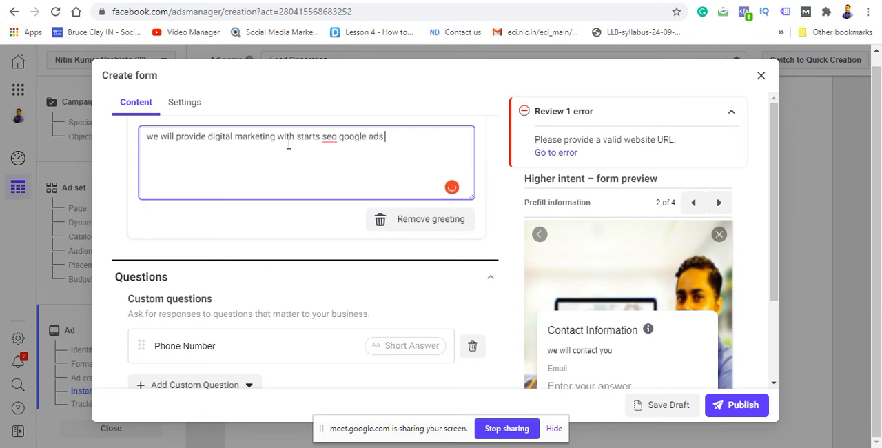
pyautogui.write(' &')
pyautogui.write(' social media')
pyautogui.write(' mar')
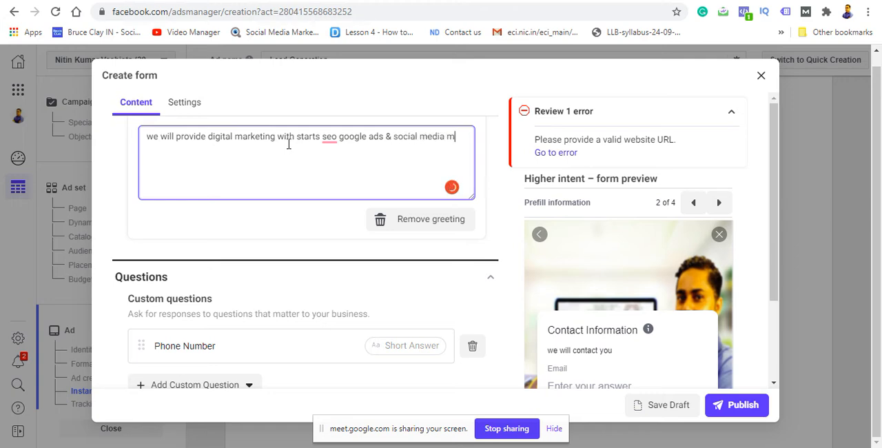
pyautogui.write('keting.')
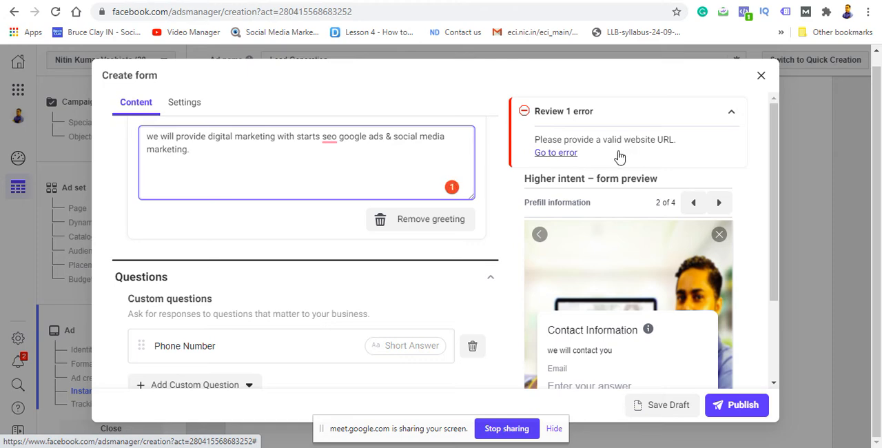
# Step: Resolve the website URL error by changing the completion message's call-to-action button to Call Business
pyautogui.click(564, 153)
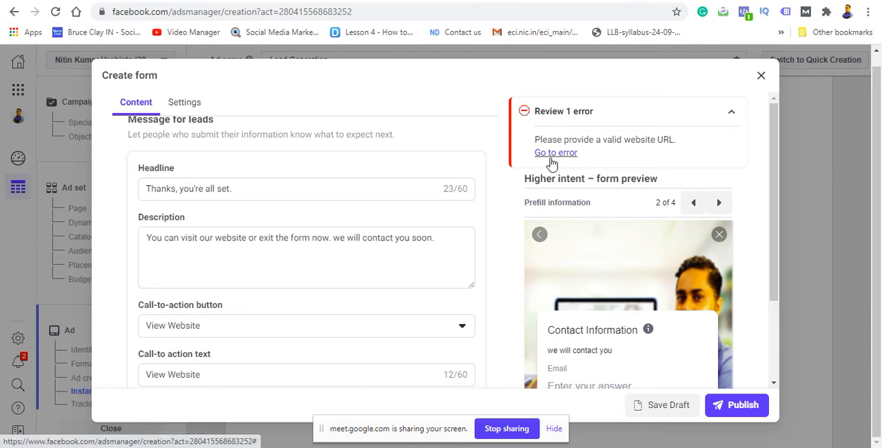
pyautogui.click(467, 329)
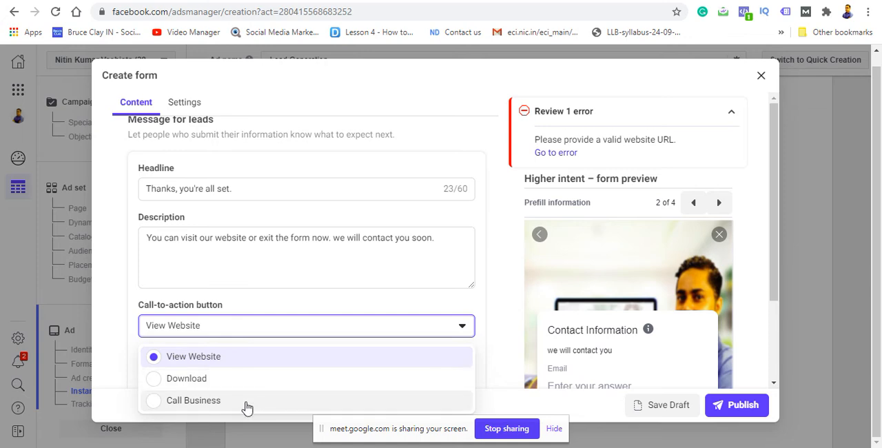
pyautogui.click(157, 401)
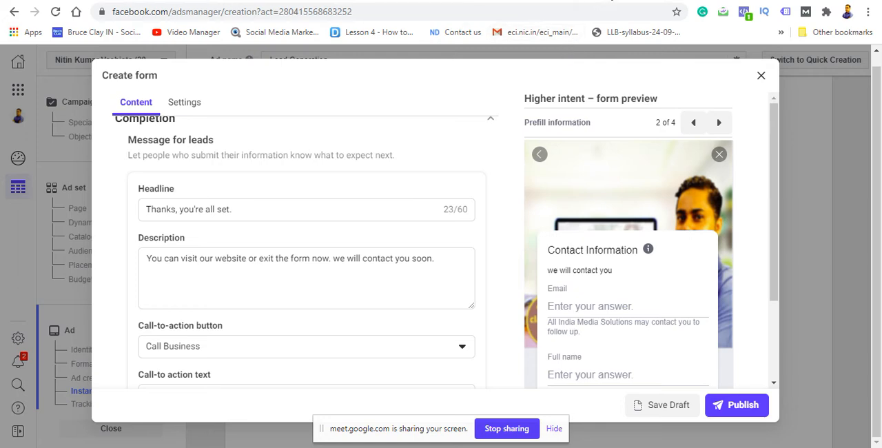
pyautogui.click(610, 0)
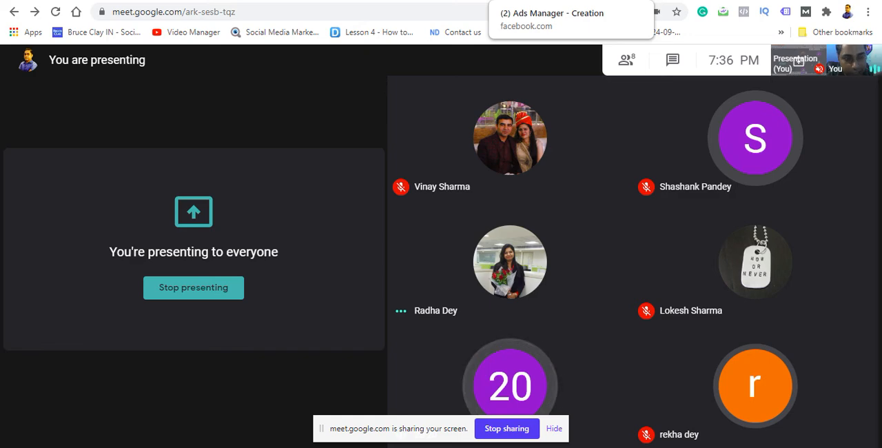
pyautogui.click(537, 1)
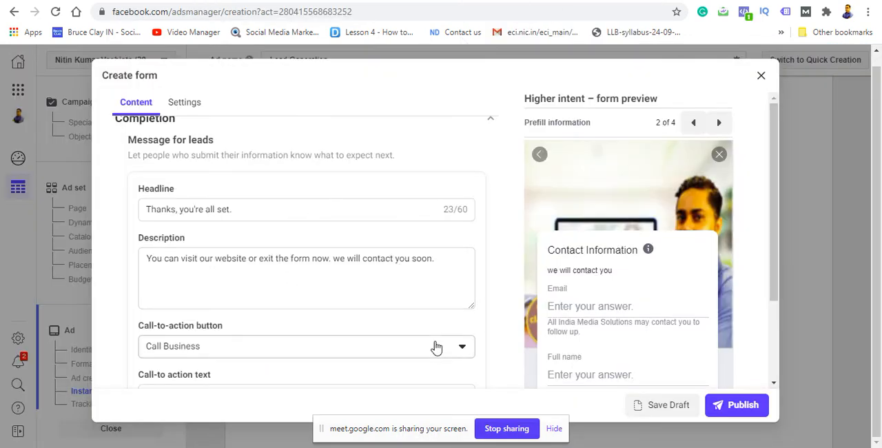
pyautogui.click(462, 350)
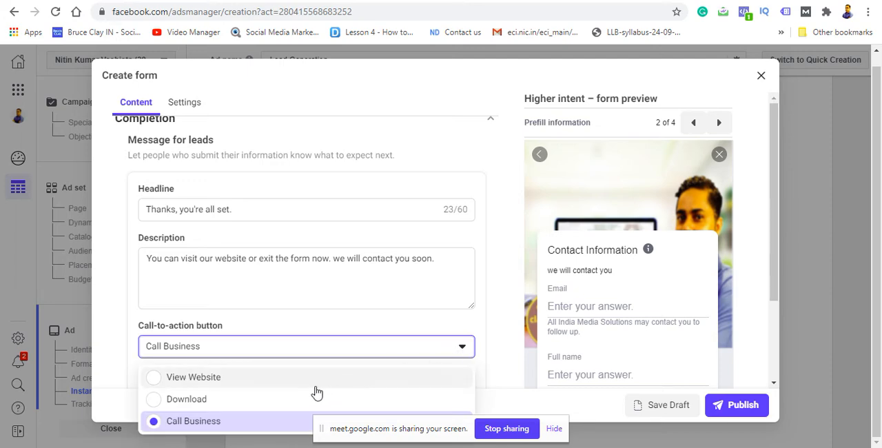
pyautogui.click(222, 421)
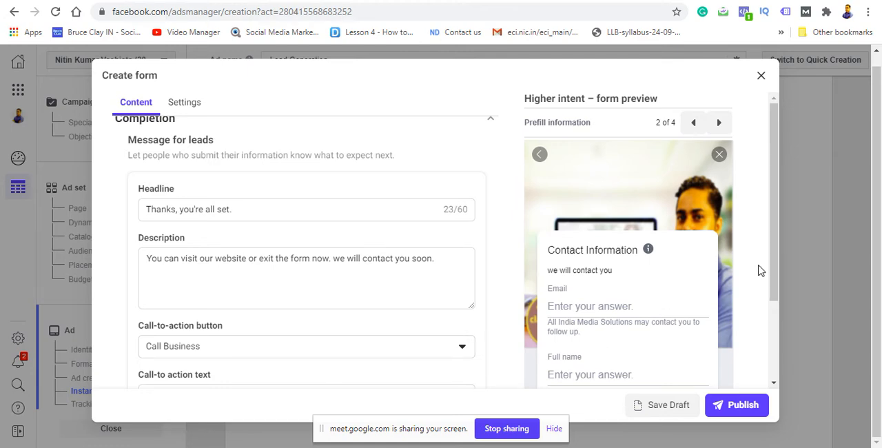
# Step: Set the completion message's call-to-action text to "Call us for any query"
pyautogui.scroll(-3, 771, 294)
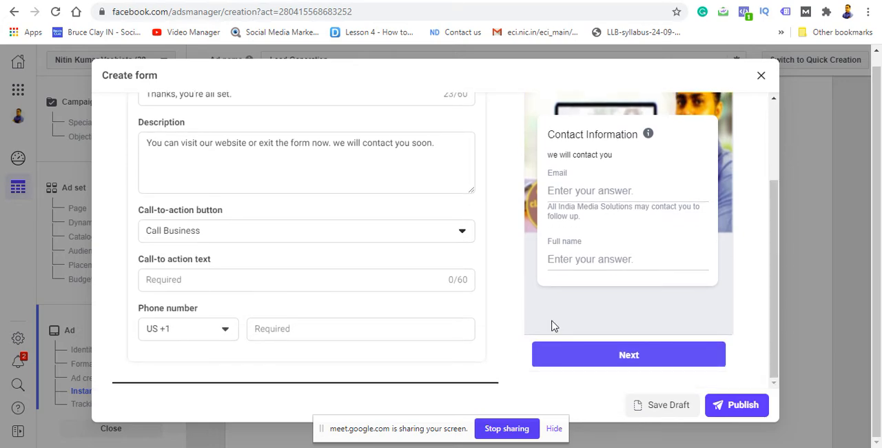
pyautogui.click(306, 279)
pyautogui.write('C')
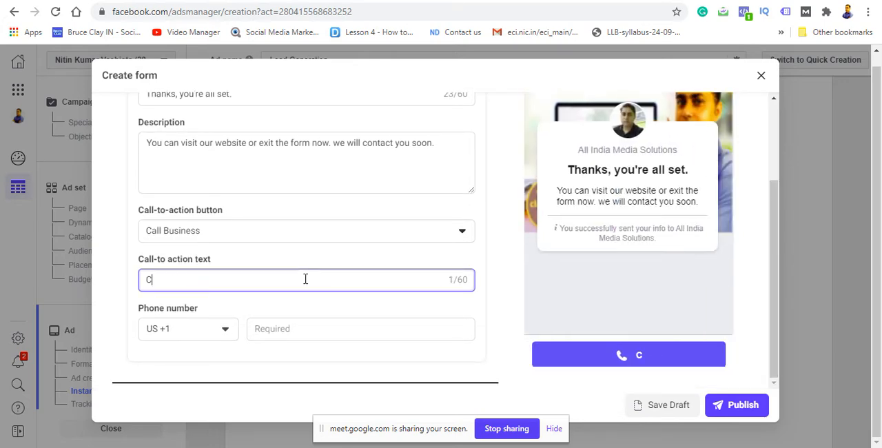
pyautogui.write('all us ')
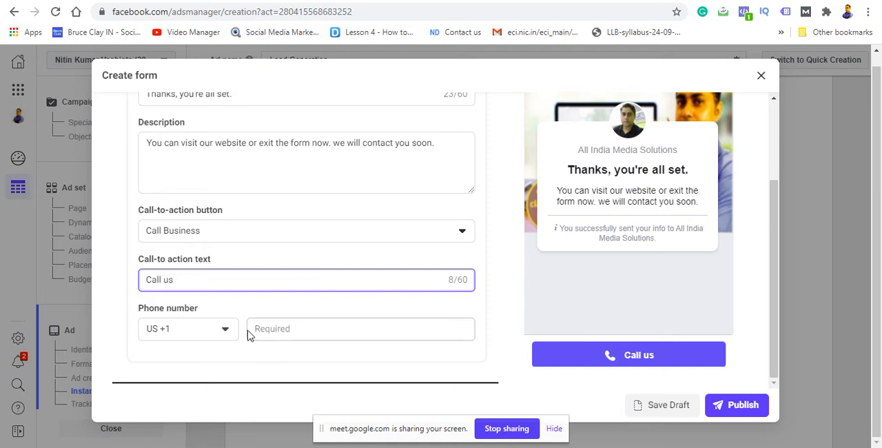
pyautogui.write('for')
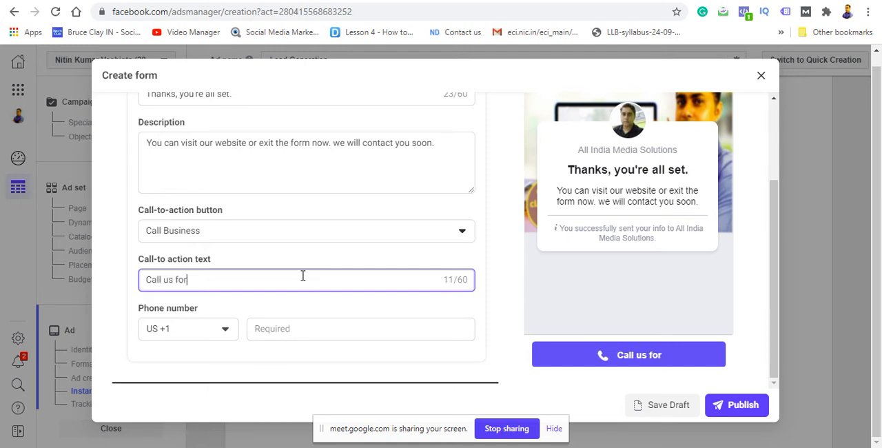
pyautogui.write(' any ')
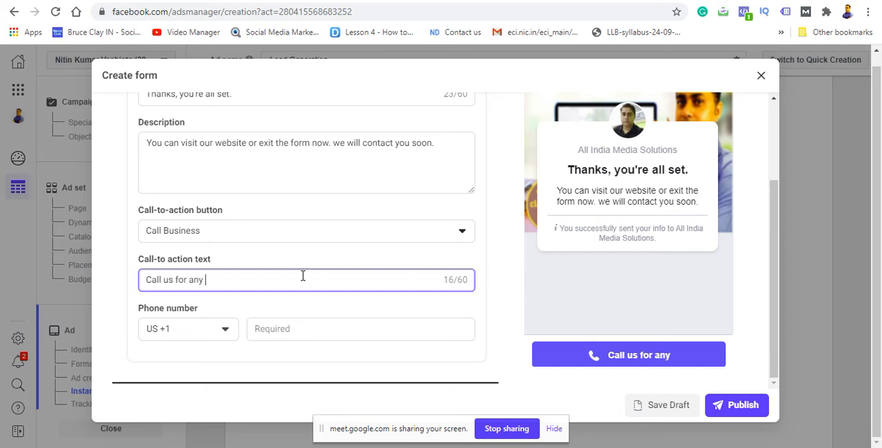
pyautogui.write('query')
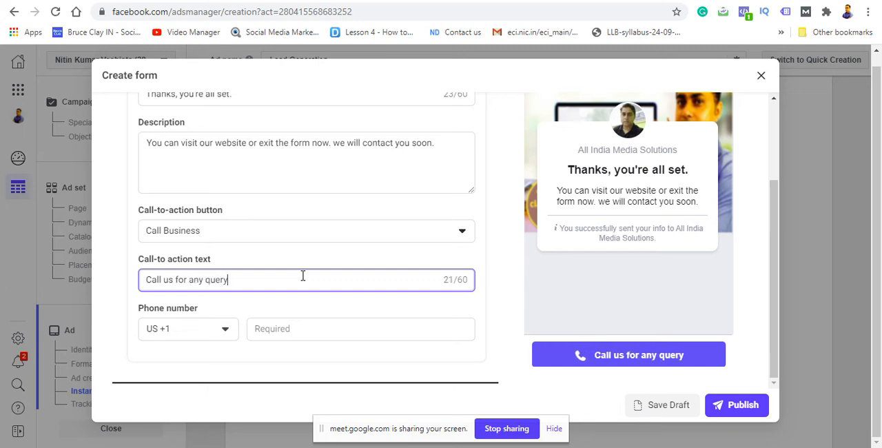
# Step: Enter the business phone number with the India country code IN +91 and publish the form
pyautogui.click(226, 331)
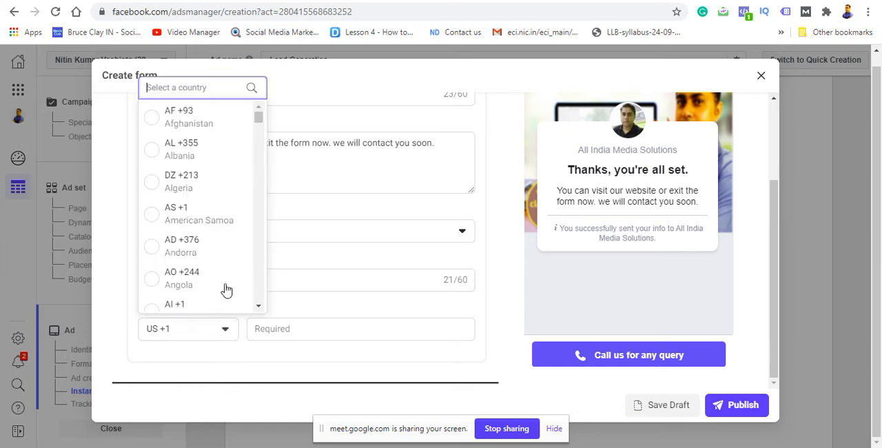
pyautogui.write('in')
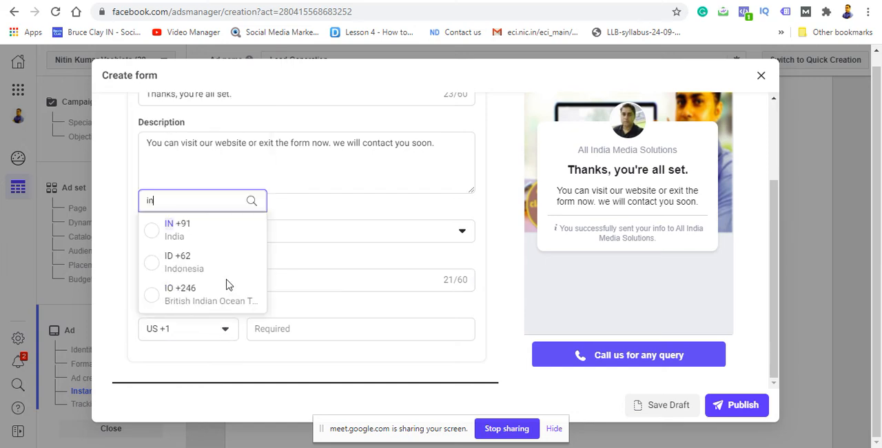
pyautogui.click(153, 233)
pyautogui.click(268, 329)
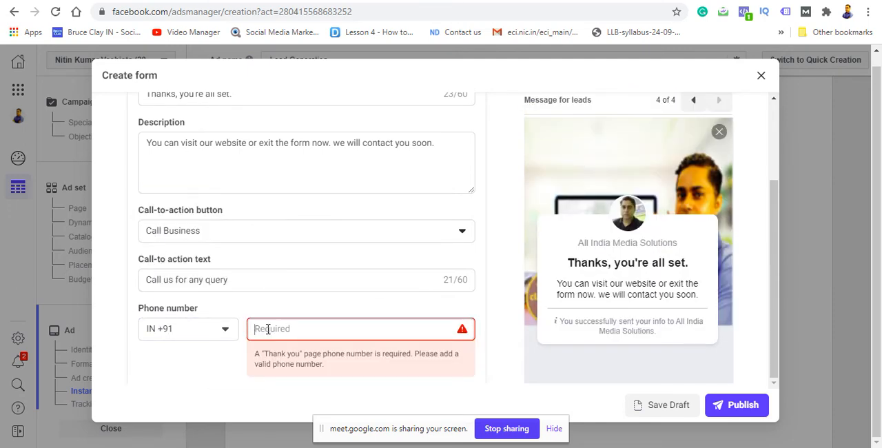
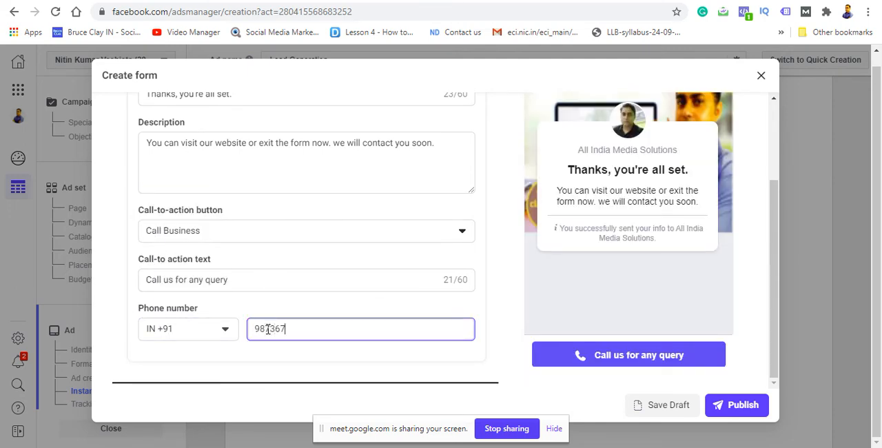
pyautogui.click(734, 408)
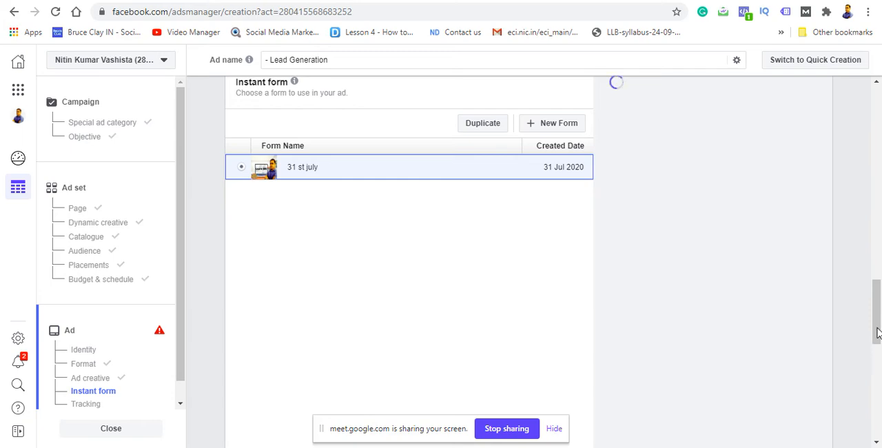
pyautogui.click(726, 0)
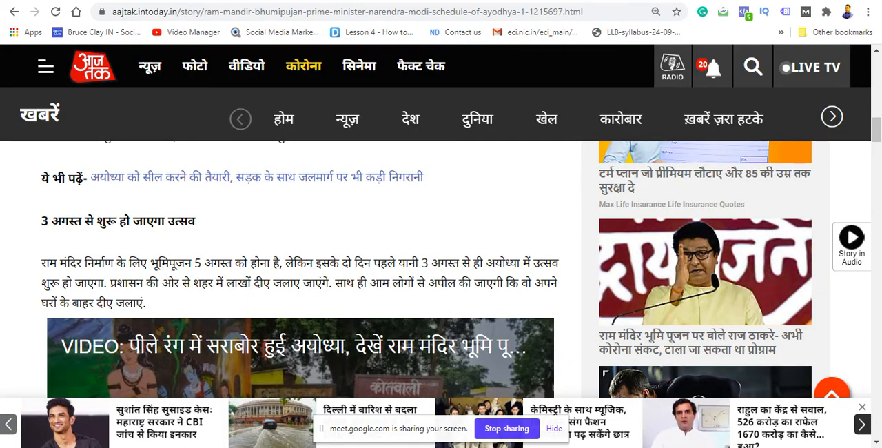
pyautogui.click(689, 0)
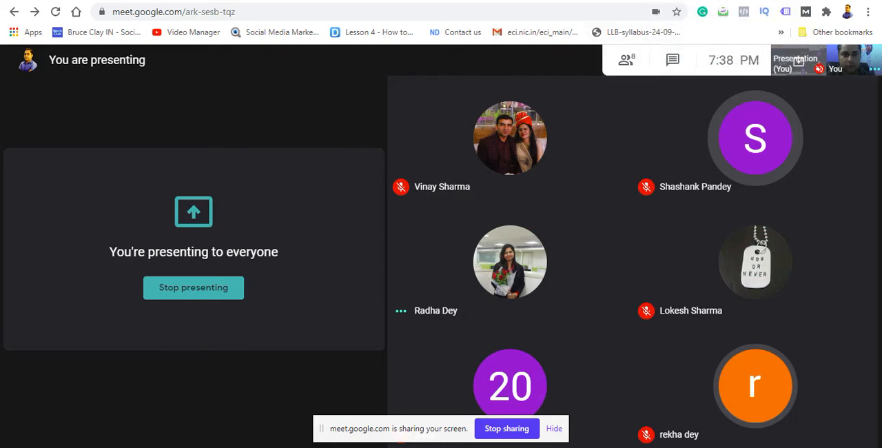
pyautogui.click(585, 0)
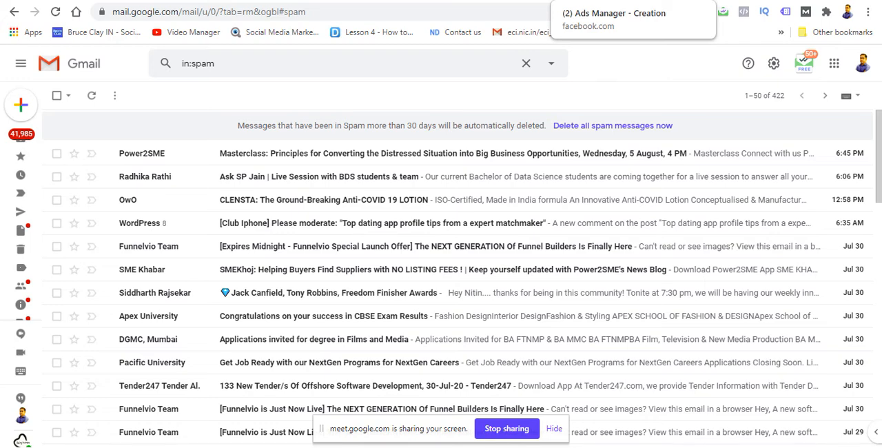
pyautogui.click(592, 0)
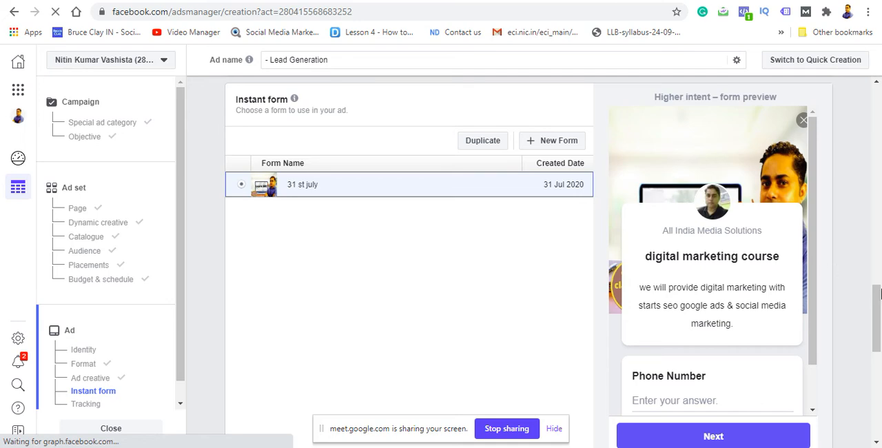
# Step: Examine all four pages of the instant form preview, from the custom questions through to the message for leads, and return to the first page
pyautogui.moveTo(879, 294); pyautogui.dragTo(877, 327)
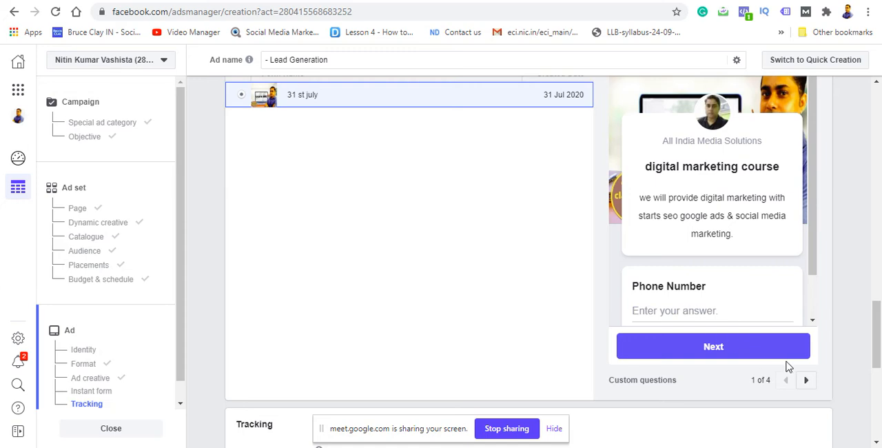
pyautogui.click(806, 380)
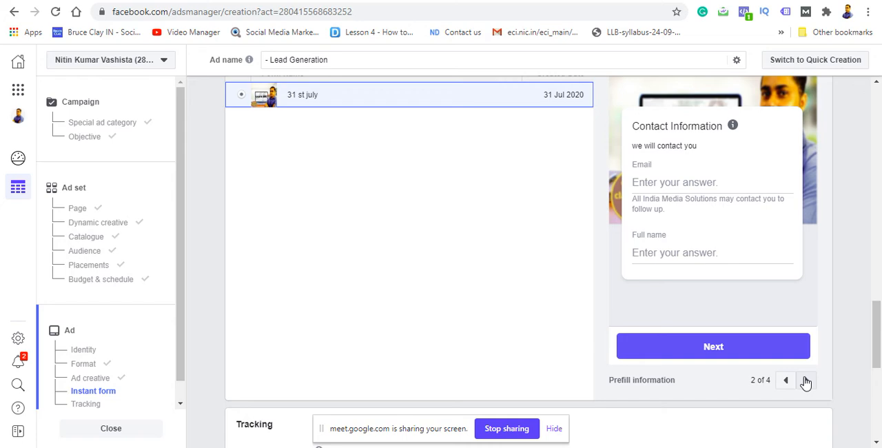
pyautogui.click(806, 380)
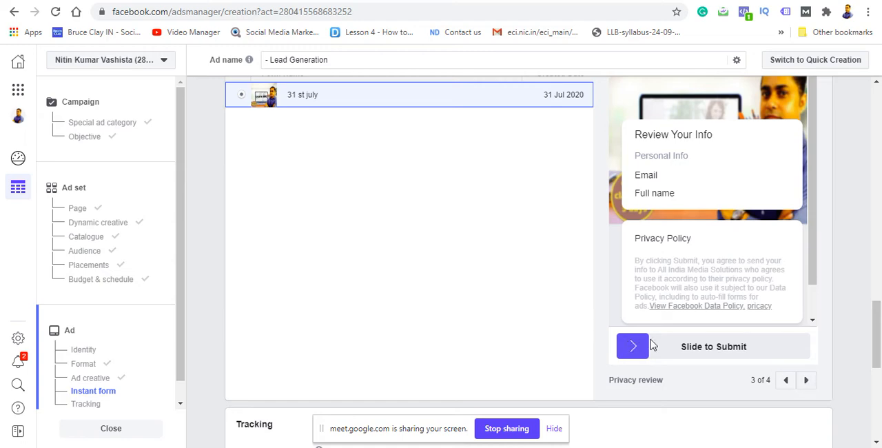
pyautogui.click(804, 381)
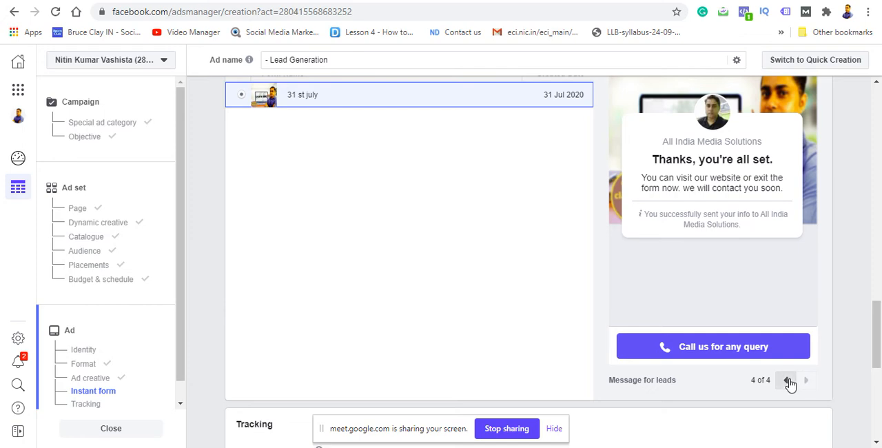
pyautogui.click(788, 381)
pyautogui.click(788, 381)
pyautogui.click(788, 381)
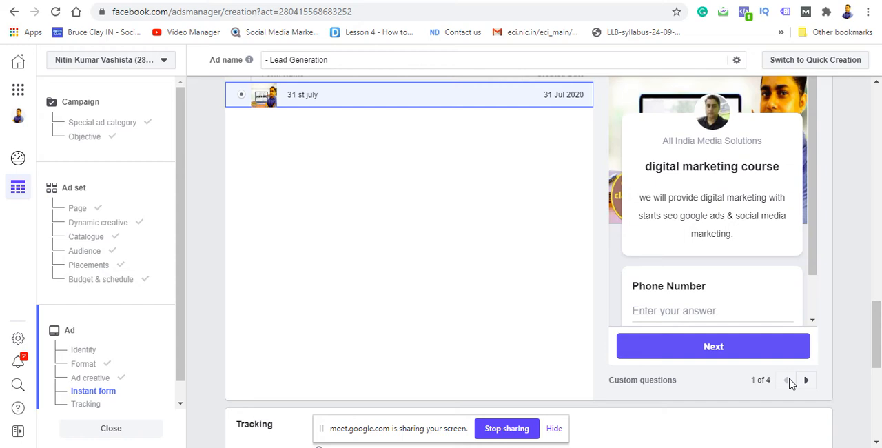
# Step: Examine the ad's tracking settings and the notice above the confirmation area, and check the Google Meet participants before returning to the ad
pyautogui.moveTo(878, 344); pyautogui.dragTo(873, 416)
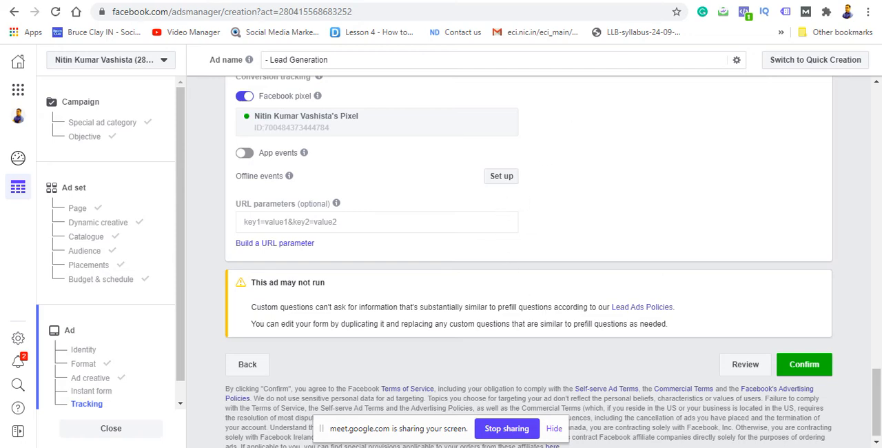
pyautogui.click(696, 0)
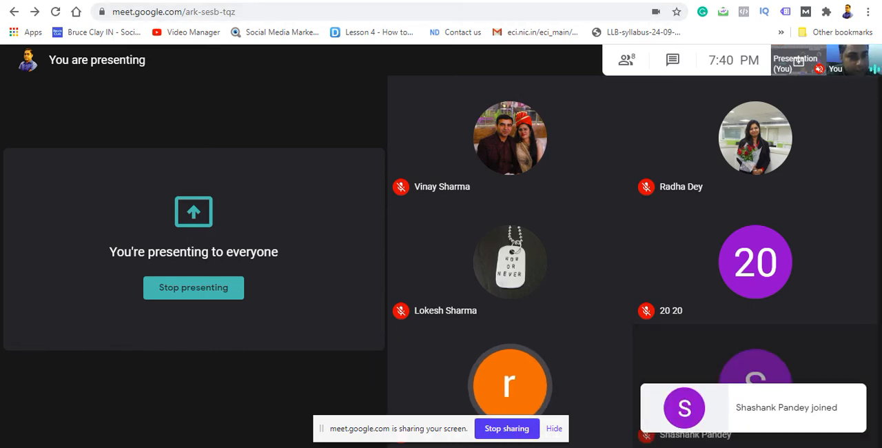
pyautogui.click(575, 2)
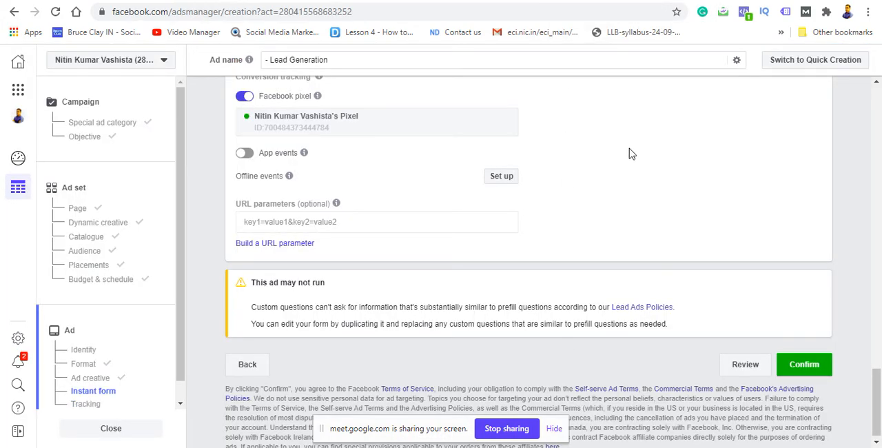
# Step: Switch to the incognito Ads Manager window to view the performance of the avenve campaign
pyautogui.hotkey('ctrl', 'Tab')
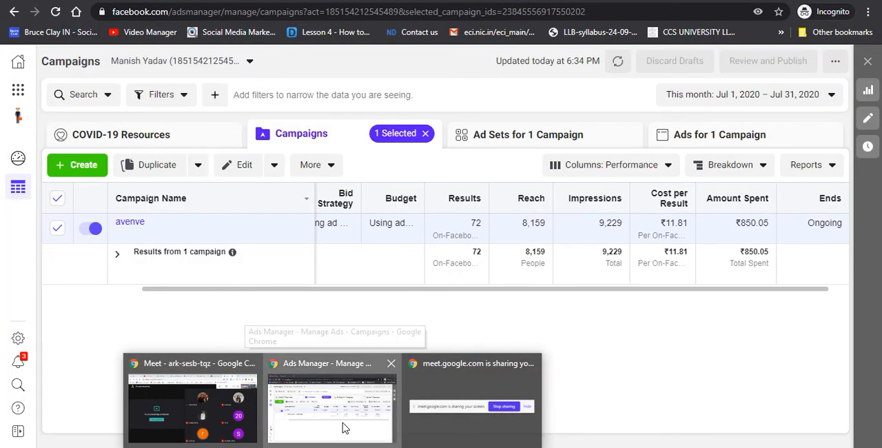
pyautogui.click(344, 427)
pyautogui.moveTo(332, 447)
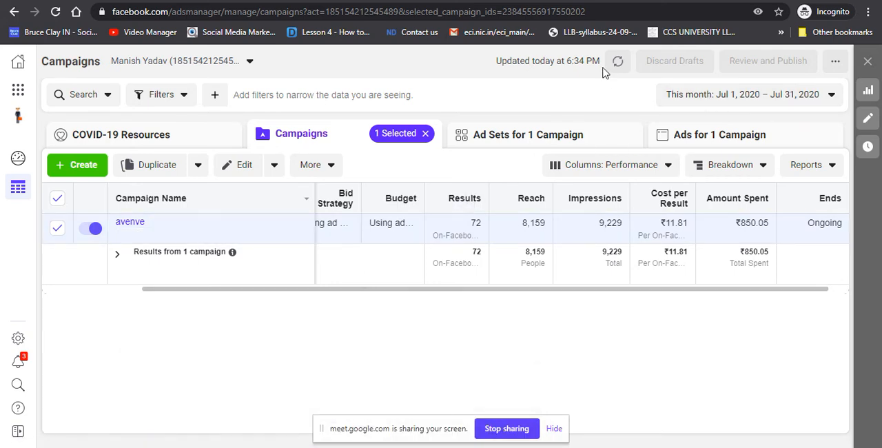
pyautogui.click(14, 12)
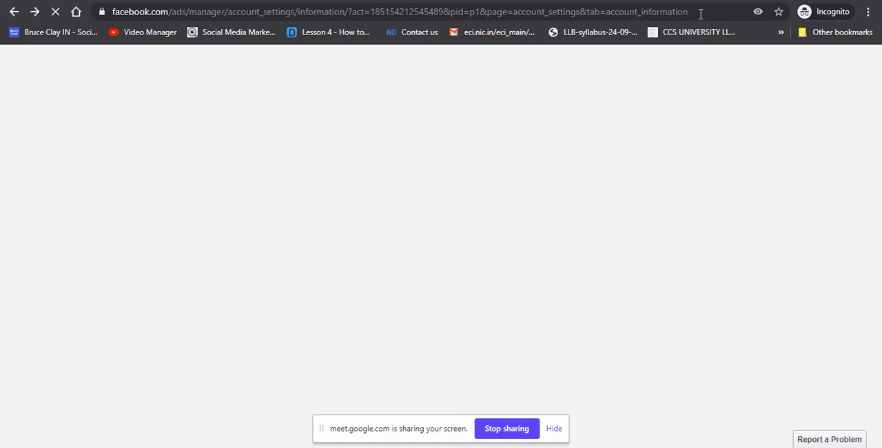
pyautogui.click(700, 14)
pyautogui.press('BackSpace')
pyautogui.press('BackSpace')
pyautogui.press('BackSpace')
pyautogui.press('BackSpace')
pyautogui.press('BackSpace')
pyautogui.press('BackSpace')
pyautogui.press('BackSpace')
pyautogui.press('BackSpace')
pyautogui.press('BackSpace')
pyautogui.press('BackSpace')
pyautogui.press('BackSpace')
pyautogui.press('BackSpace')
pyautogui.press('BackSpace')
pyautogui.press('BackSpace')
pyautogui.press('BackSpace')
pyautogui.press('BackSpace')
pyautogui.press('BackSpace')
pyautogui.press('BackSpace')
pyautogui.press('BackSpace')
pyautogui.press('BackSpace')
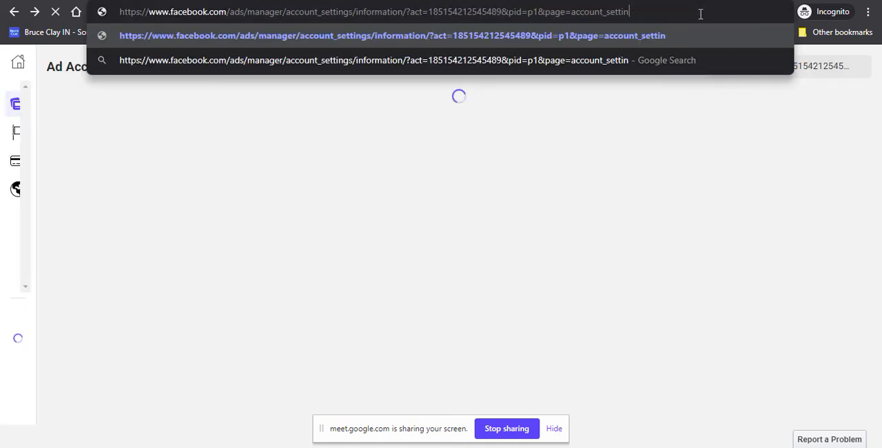
pyautogui.press('BackSpace')
pyautogui.press('BackSpace')
pyautogui.press('BackSpace')
pyautogui.press('BackSpace')
pyautogui.press('BackSpace')
pyautogui.press('BackSpace')
pyautogui.press('BackSpace')
pyautogui.press('BackSpace')
pyautogui.press('BackSpace')
pyautogui.press('BackSpace')
pyautogui.press('BackSpace')
pyautogui.press('BackSpace')
pyautogui.press('BackSpace')
pyautogui.press('BackSpace')
pyautogui.press('BackSpace')
pyautogui.press('BackSpace')
pyautogui.press('BackSpace')
pyautogui.press('BackSpace')
pyautogui.press('BackSpace')
pyautogui.press('BackSpace')
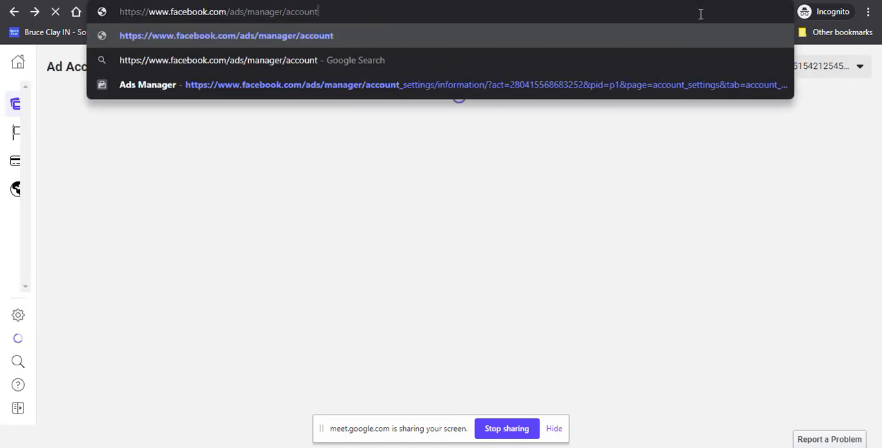
pyautogui.press('BackSpace')
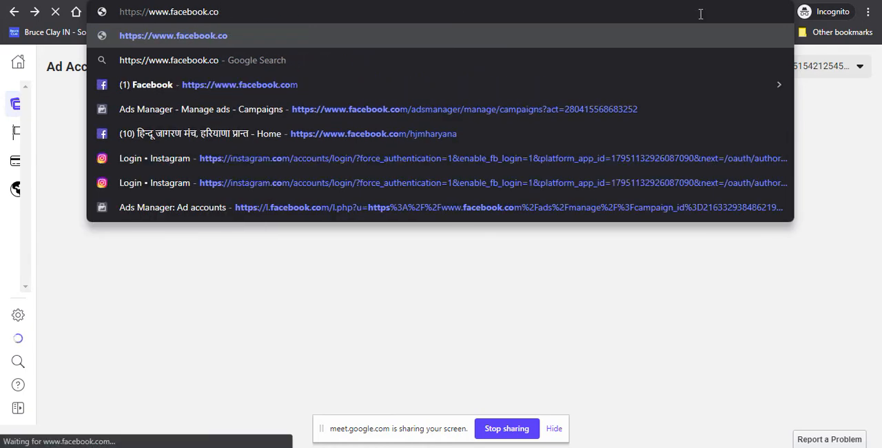
pyautogui.write('m')
pyautogui.press('Return')
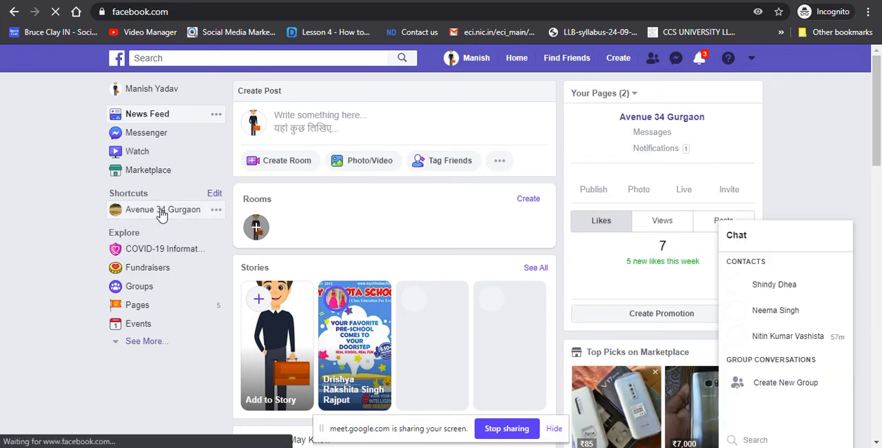
# Step: Open the Publishing Tools of the Avenue 34 Gurgaon page and dismiss the video crossposting tip
pyautogui.click(160, 212)
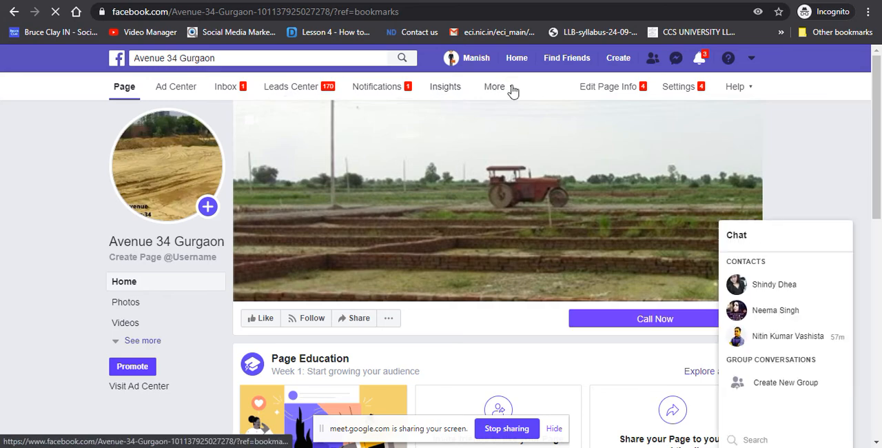
pyautogui.click(512, 88)
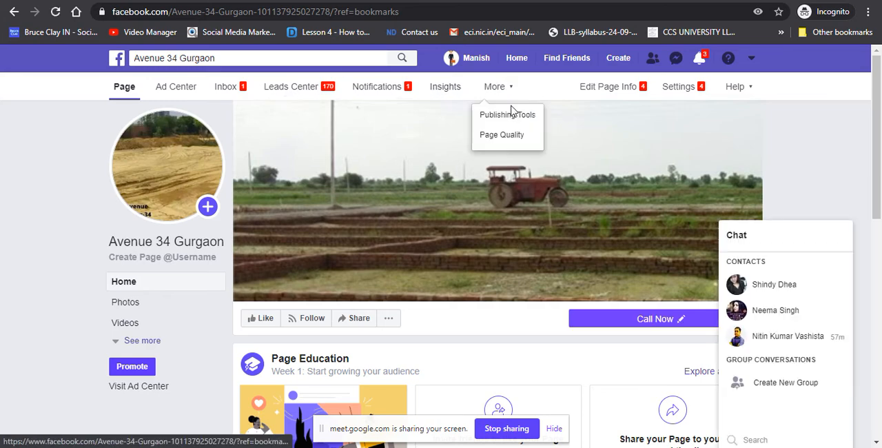
pyautogui.click(509, 117)
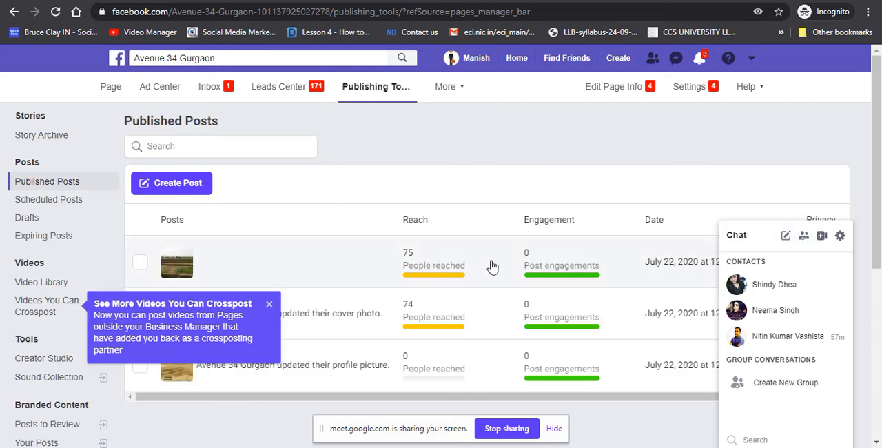
pyautogui.click(269, 304)
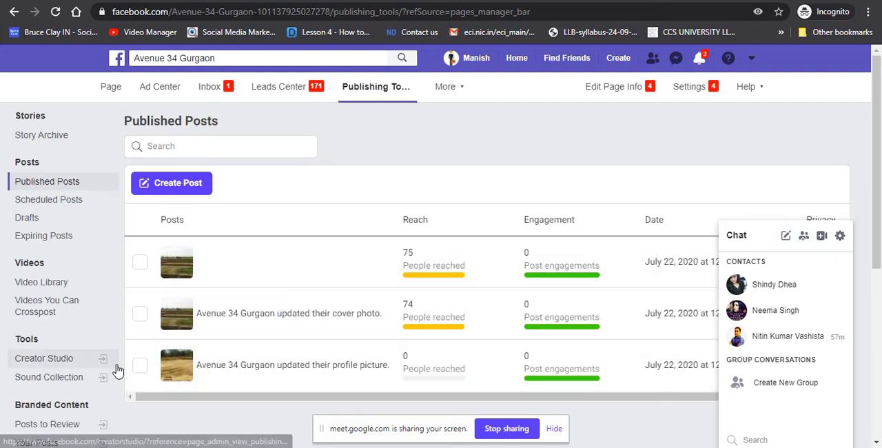
# Step: Dismiss the leads setup tip and open the page's Lead Ads Forms library to view its forms
pyautogui.moveTo(880, 119); pyautogui.dragTo(880, 233)
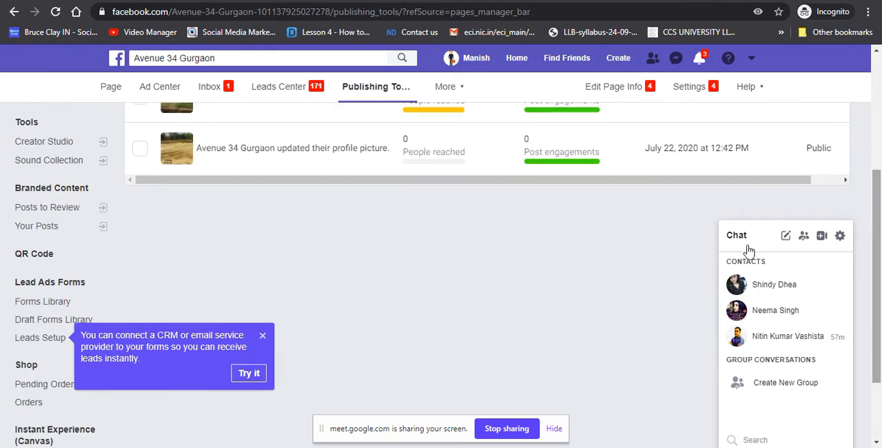
pyautogui.click(262, 338)
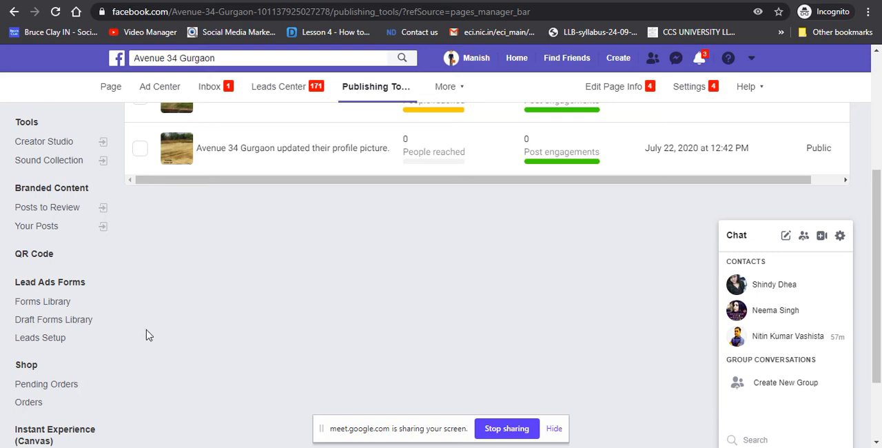
pyautogui.click(73, 287)
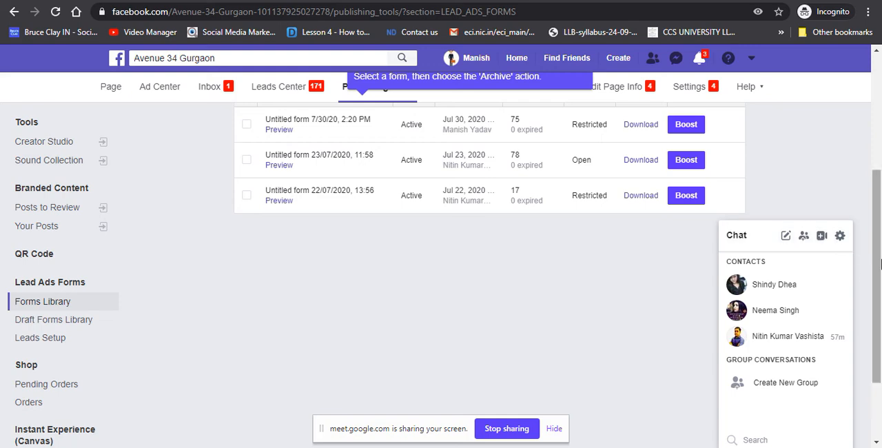
pyautogui.scroll(1, 881, 264)
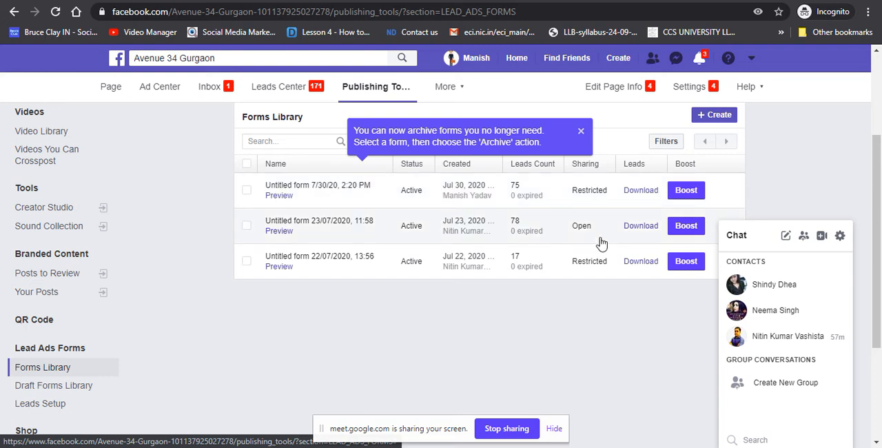
# Step: Switch to Excel and close it, choosing to remove the recovered files
pyautogui.hotkey('alt', 'Tab')
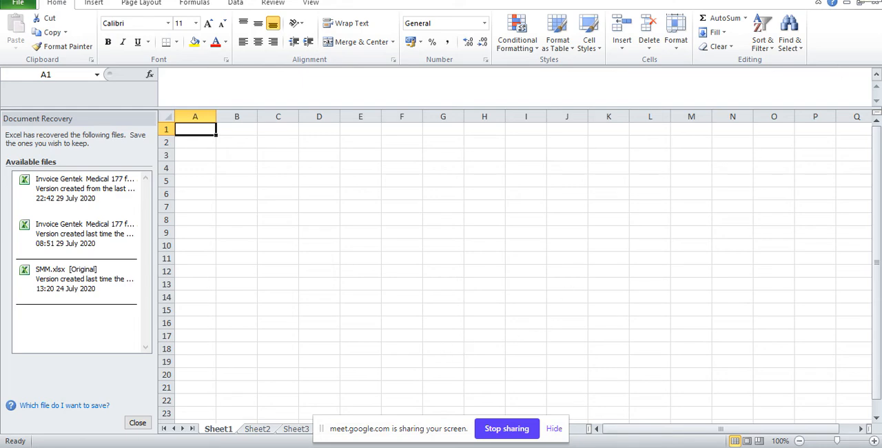
pyautogui.click(870, 1)
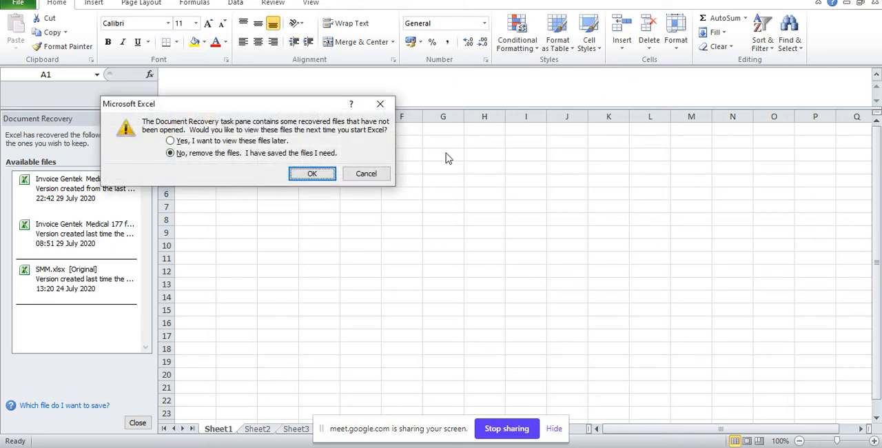
pyautogui.click(312, 175)
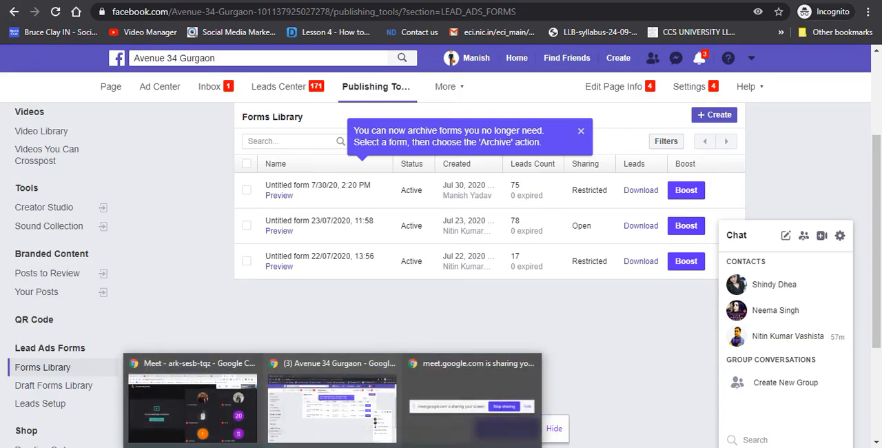
# Step: Return to the Google Meet call, then launch Notepad and maximize its blank document
pyautogui.click(251, 410)
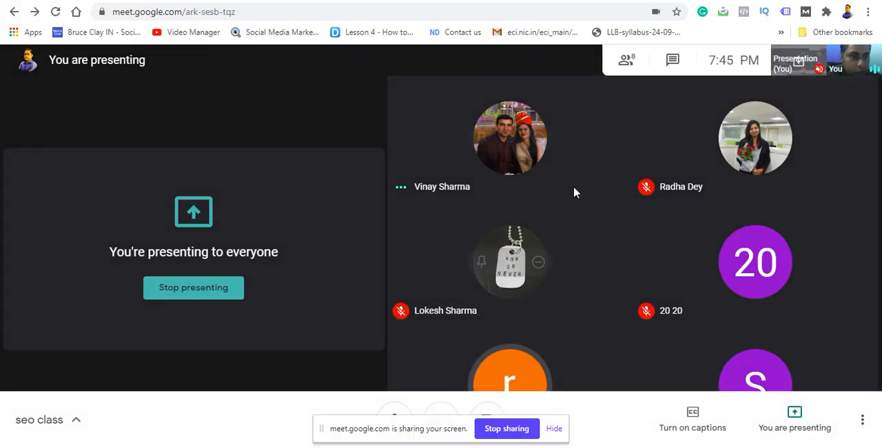
pyautogui.moveTo(669, 182)
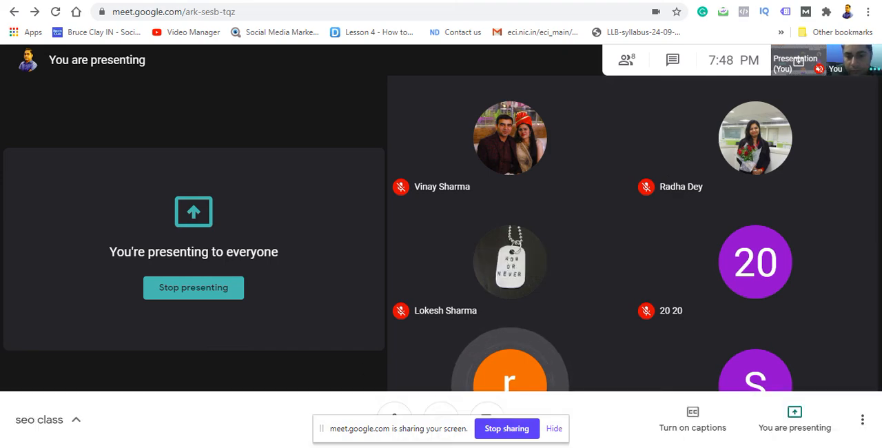
pyautogui.press('super+s')
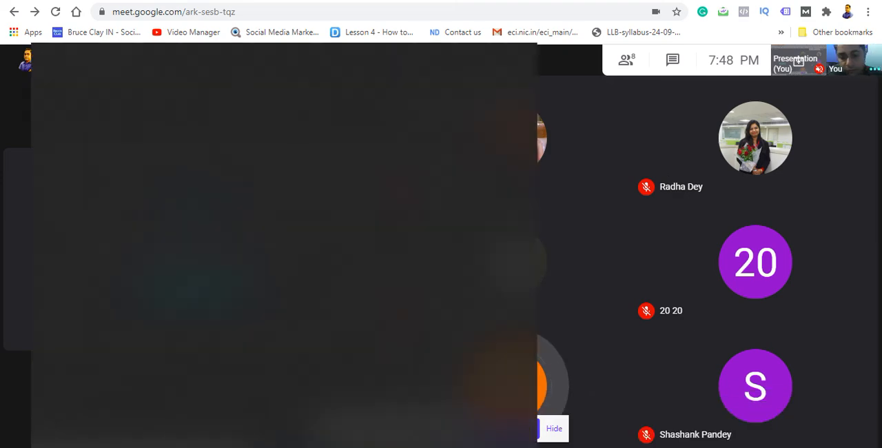
pyautogui.write('note')
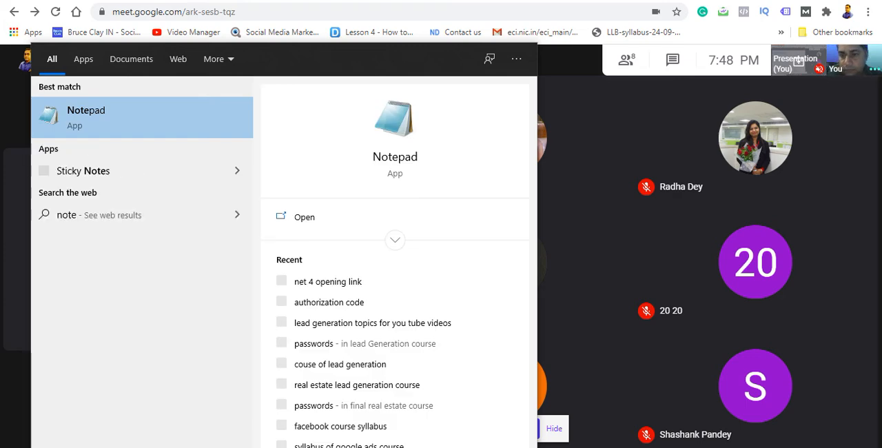
pyautogui.click(198, 131)
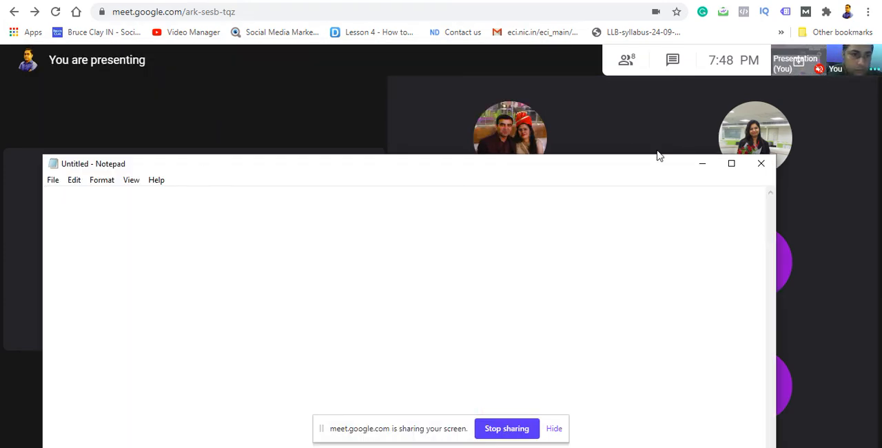
pyautogui.click(732, 165)
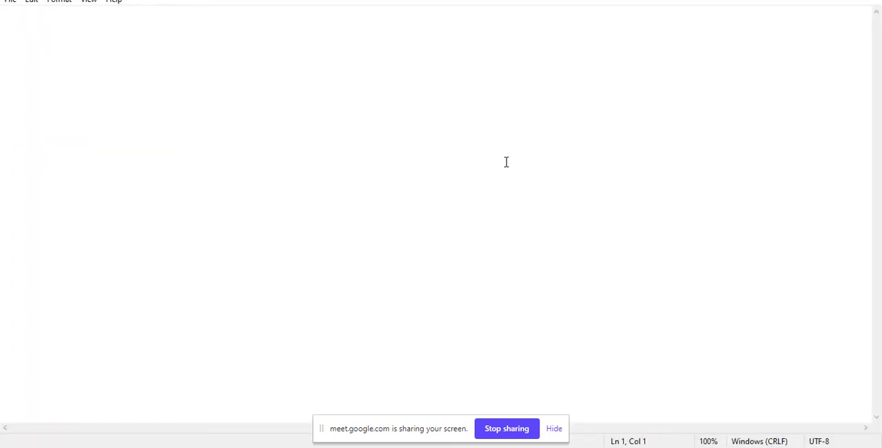
# Step: Write "cost per thousand impression cpm" on the first line of the blank note
pyautogui.write('cost per thousand ')
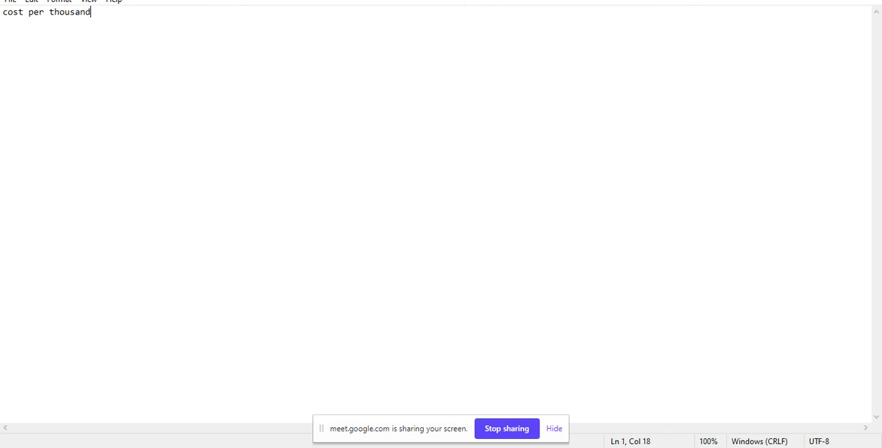
pyautogui.write('impression  cpm')
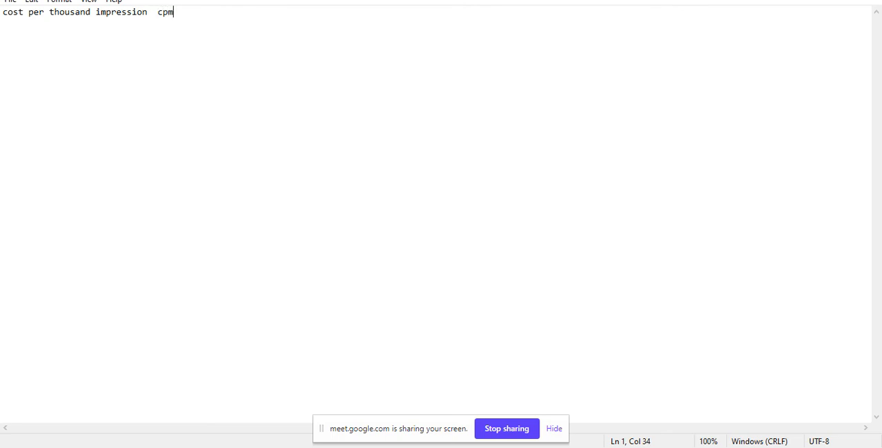
# Step: Add "cost per click" as the note's second line and highlight text to point out the listed cost terms
pyautogui.press('Return')
pyautogui.write('cost per click')
pyautogui.click(182, 13)
pyautogui.moveTo(182, 13); pyautogui.dragTo(13, 18)
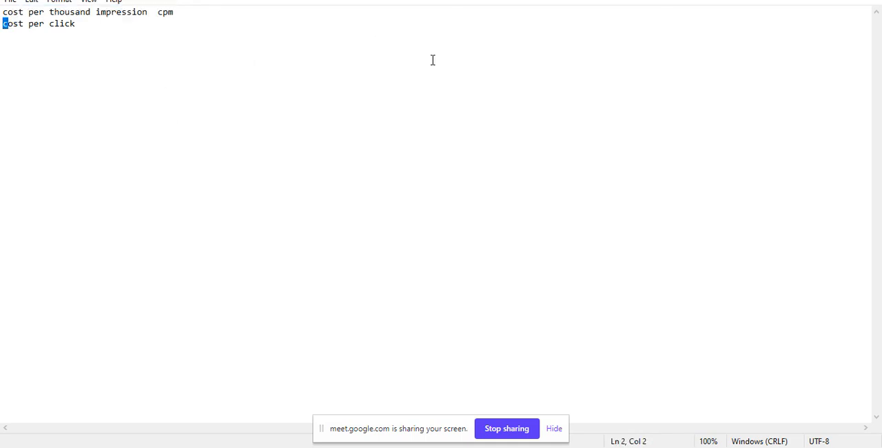
# Step: Minimize the note, switch to the Avenue 34 Gurgaon Facebook window, and open the ad account's campaigns through Manage Ads
pyautogui.click(815, 2)
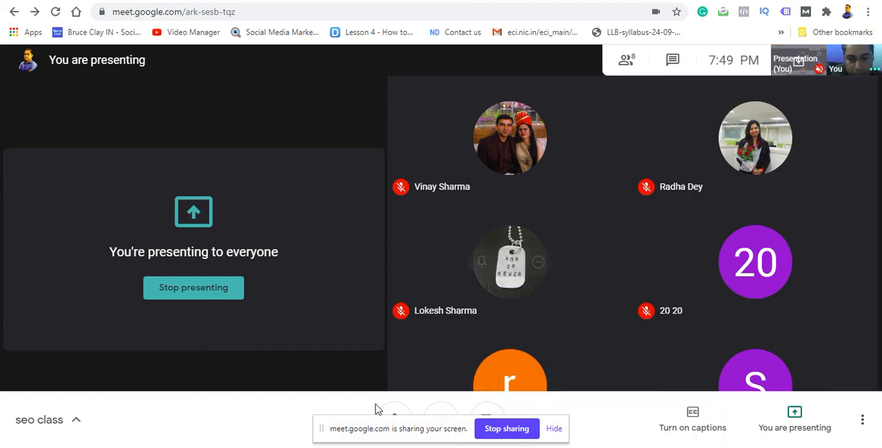
pyautogui.moveTo(332, 447)
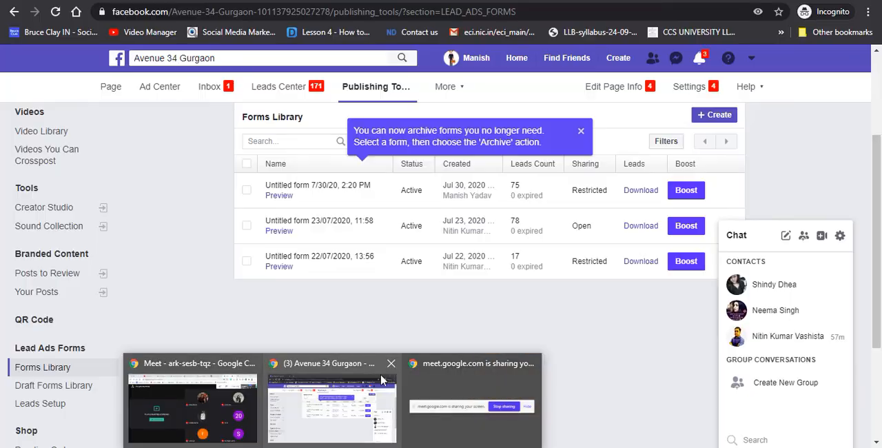
pyautogui.click(381, 379)
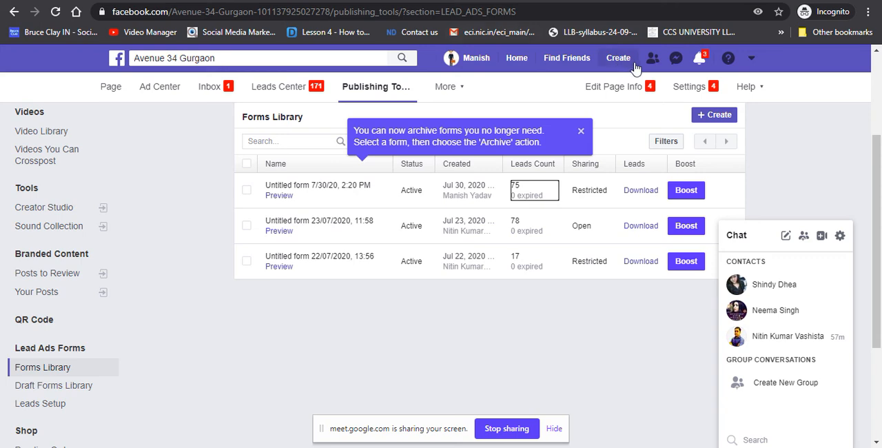
pyautogui.click(753, 60)
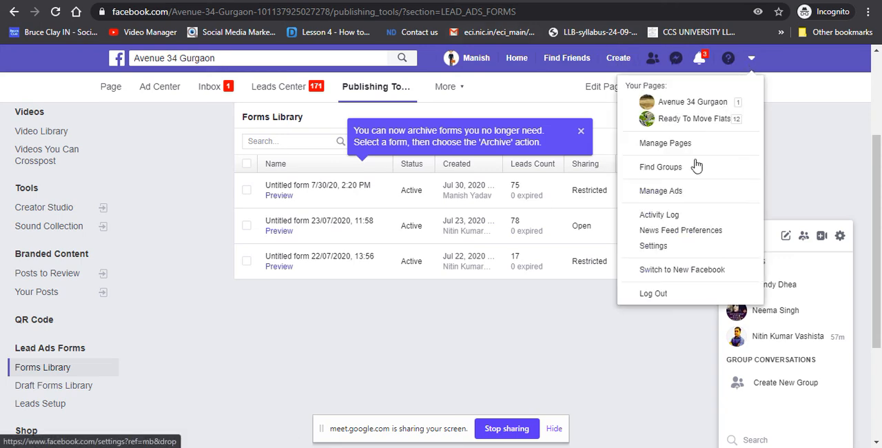
pyautogui.click(676, 197)
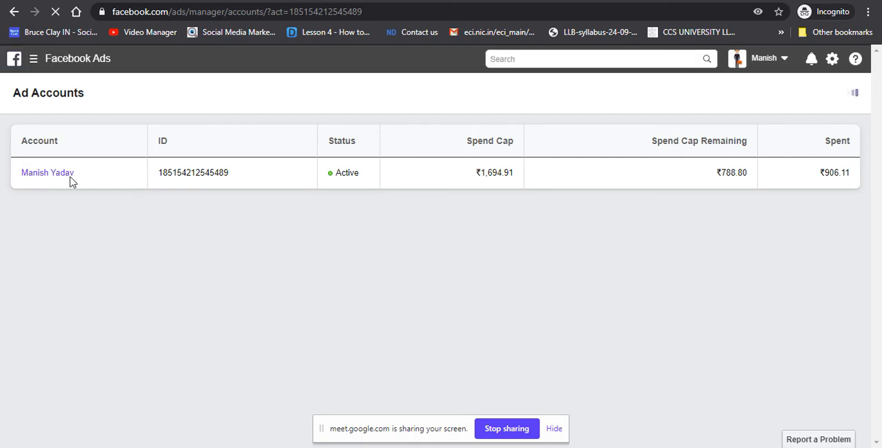
pyautogui.click(44, 178)
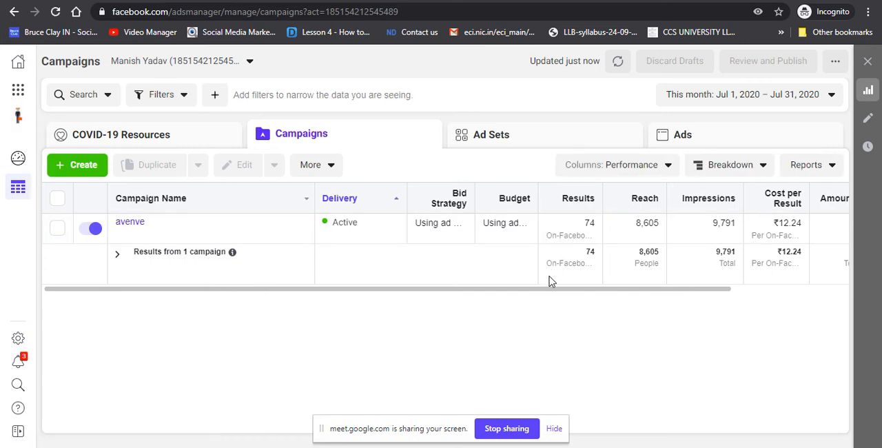
# Step: Examine the avenve campaign's results, highlighting its impressions and reach, and bring the cost per result and amount spent columns into view
pyautogui.moveTo(555, 291); pyautogui.dragTo(630, 266)
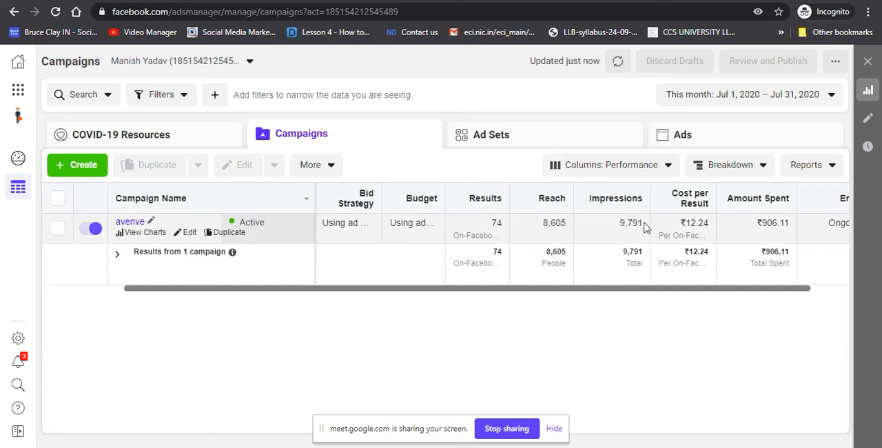
pyautogui.moveTo(644, 226); pyautogui.dragTo(627, 222)
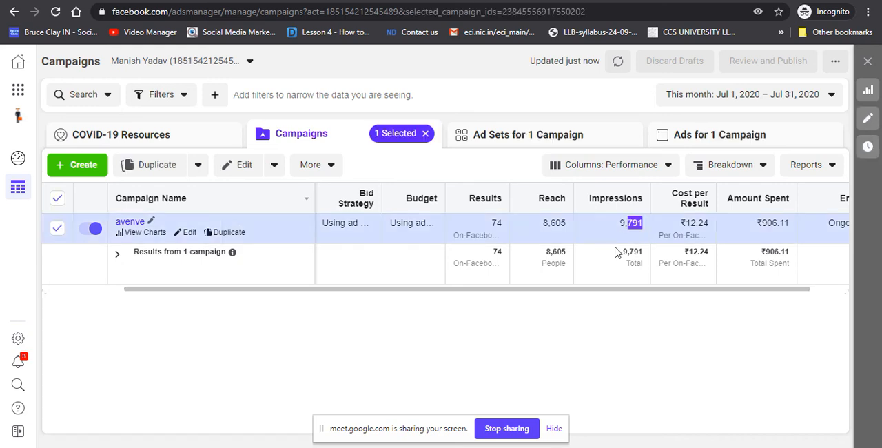
pyautogui.click(618, 255)
pyautogui.moveTo(566, 233); pyautogui.dragTo(551, 223)
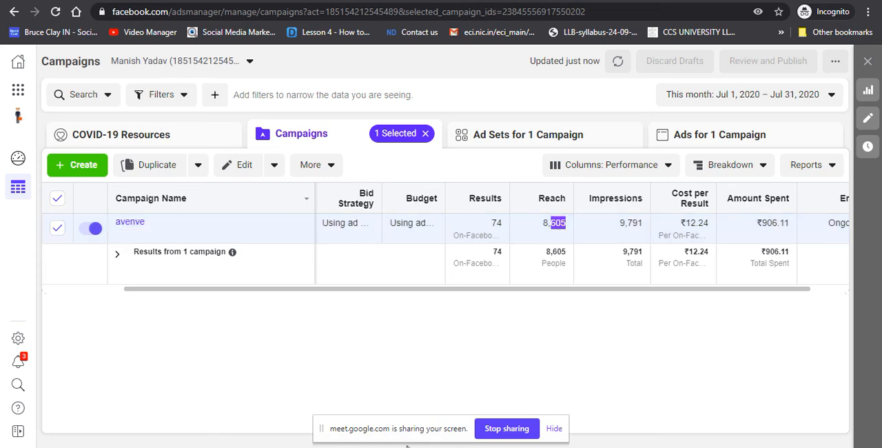
pyautogui.moveTo(332, 447)
pyautogui.click(577, 312)
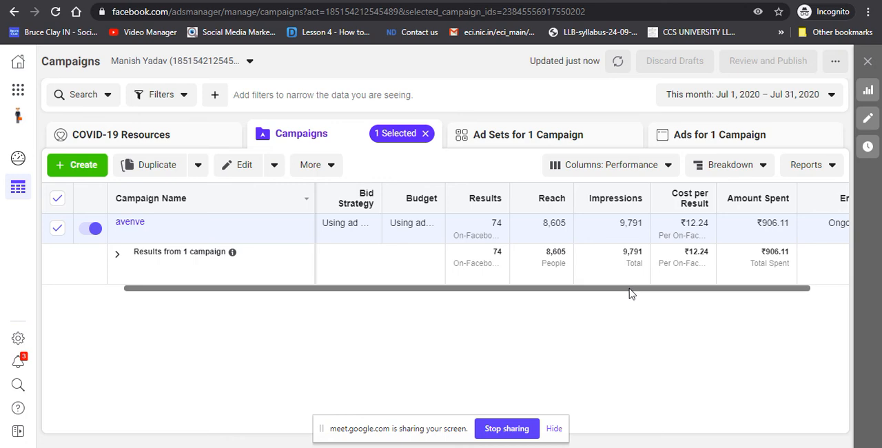
pyautogui.moveTo(631, 288); pyautogui.dragTo(694, 270)
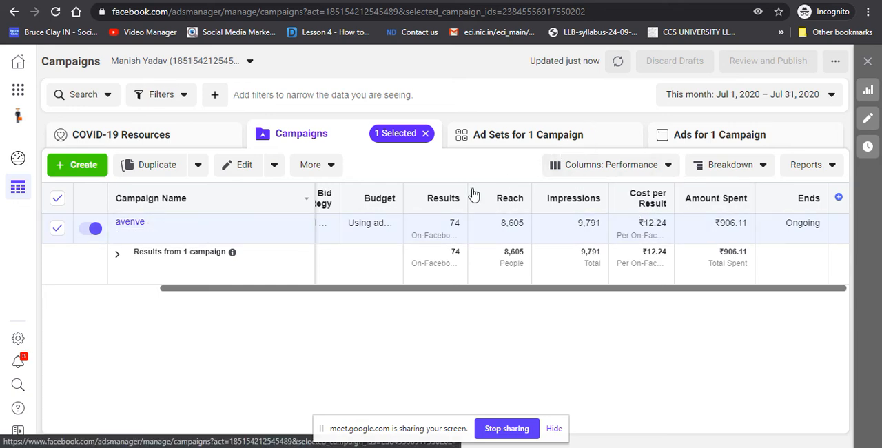
# Step: Open the avenve campaign's ad sets, display the Delivery column preset, and highlight the ad set's frequency
pyautogui.click(130, 222)
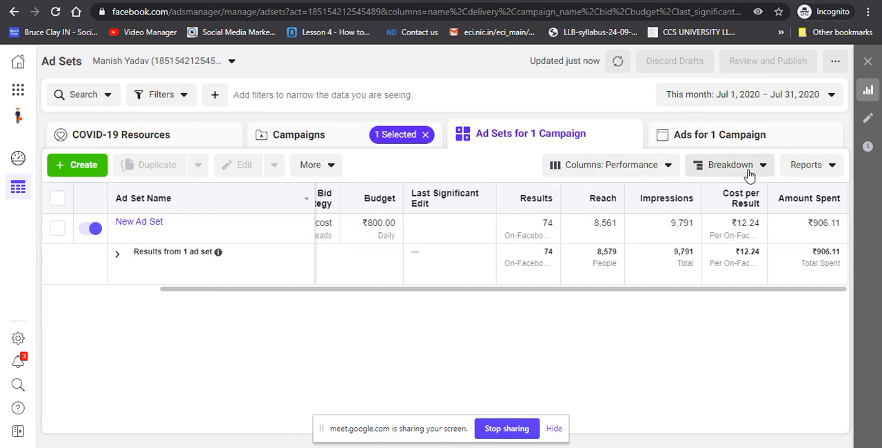
pyautogui.click(669, 167)
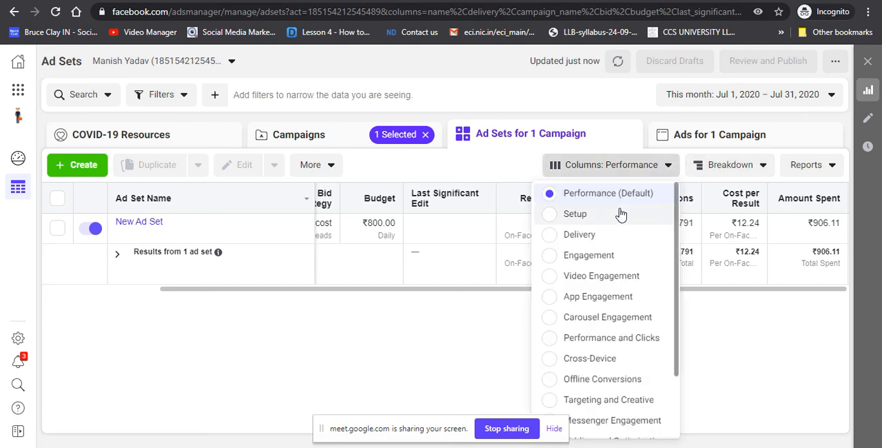
pyautogui.click(555, 241)
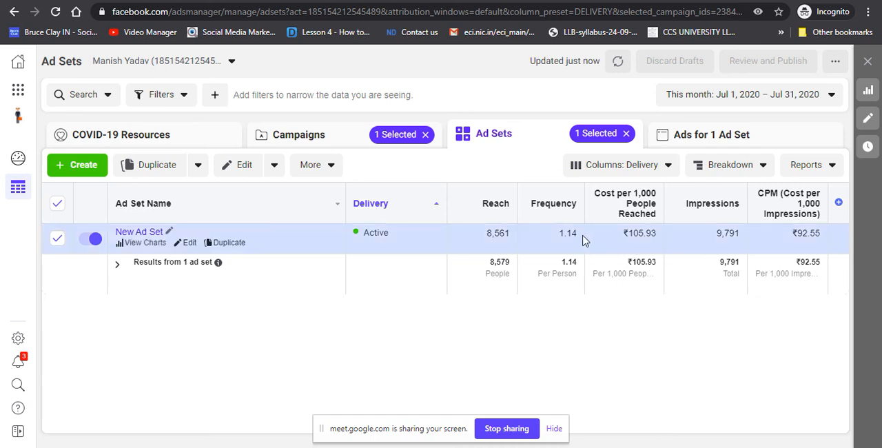
pyautogui.moveTo(585, 239); pyautogui.dragTo(569, 233)
# Step: Change the ad set table to the Cross-Device column preset and open the ads belonging to the selected ad set
pyautogui.click(661, 173)
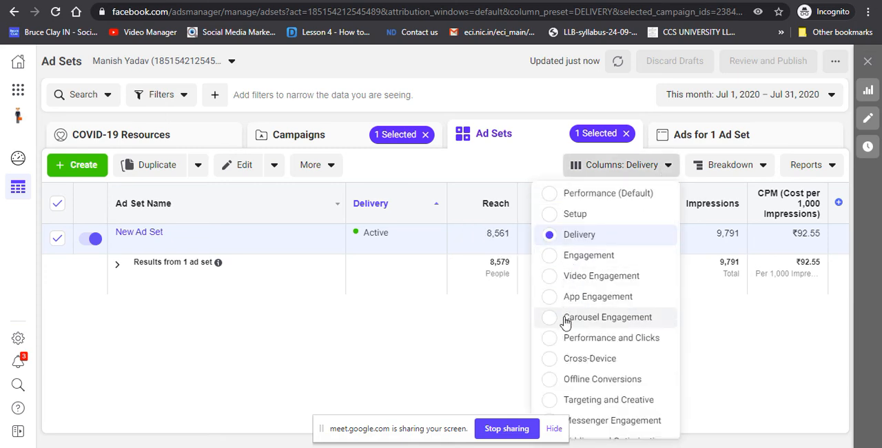
pyautogui.click(551, 360)
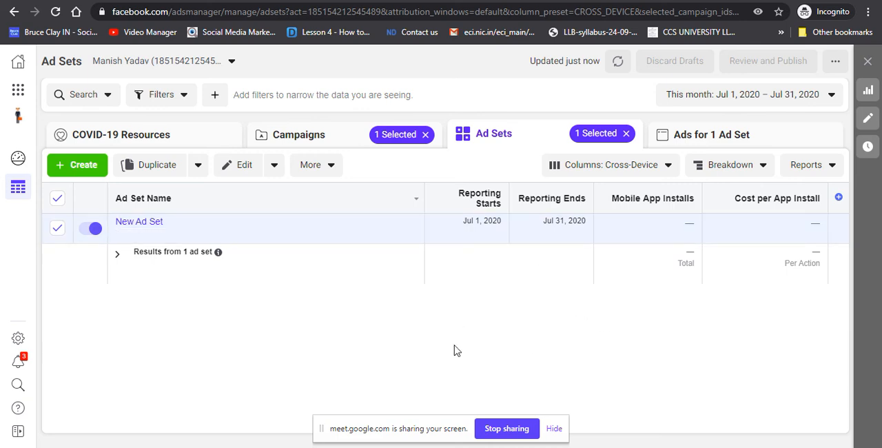
pyautogui.moveTo(398, 237)
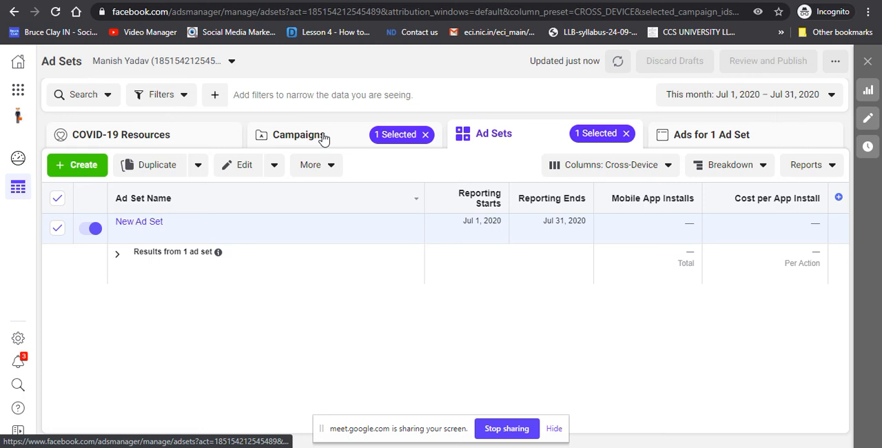
pyautogui.click(778, 141)
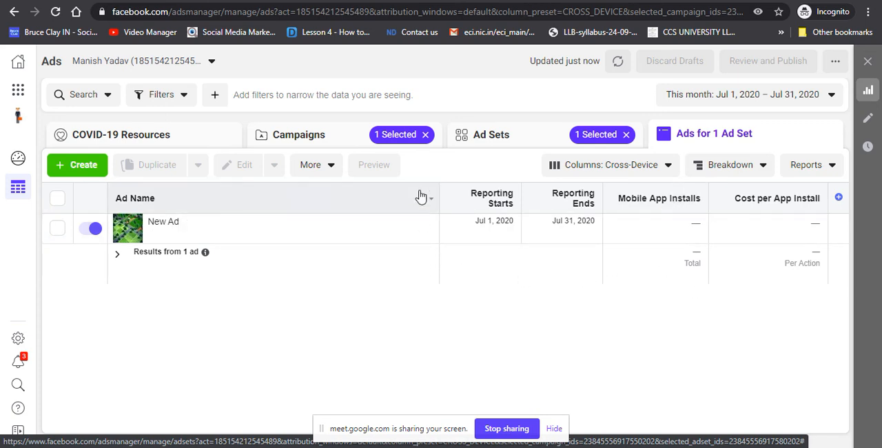
# Step: Clear the campaign and ad set selections, and choose the Cross-Device column preset for the full ads list
pyautogui.click(426, 135)
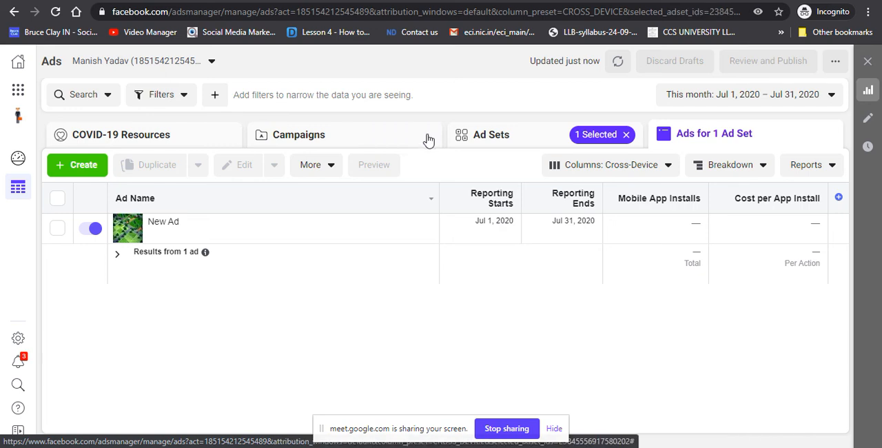
pyautogui.click(628, 137)
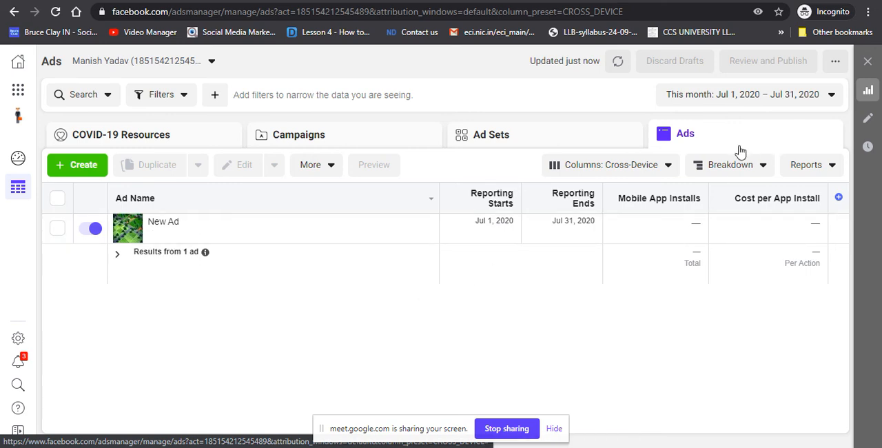
pyautogui.click(673, 175)
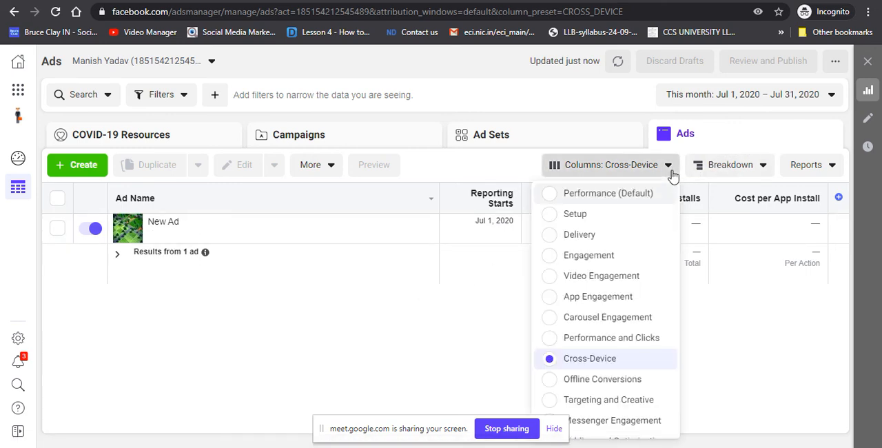
pyautogui.click(549, 365)
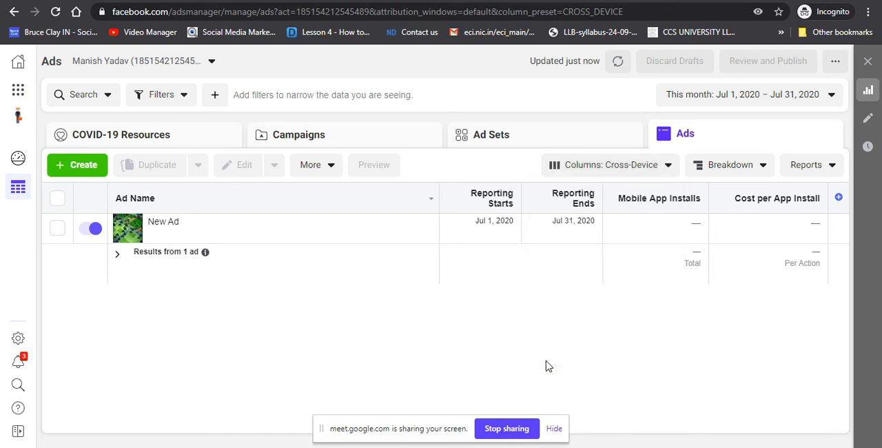
# Step: Return to the campaigns list and break its data down by the Destination action
pyautogui.click(384, 145)
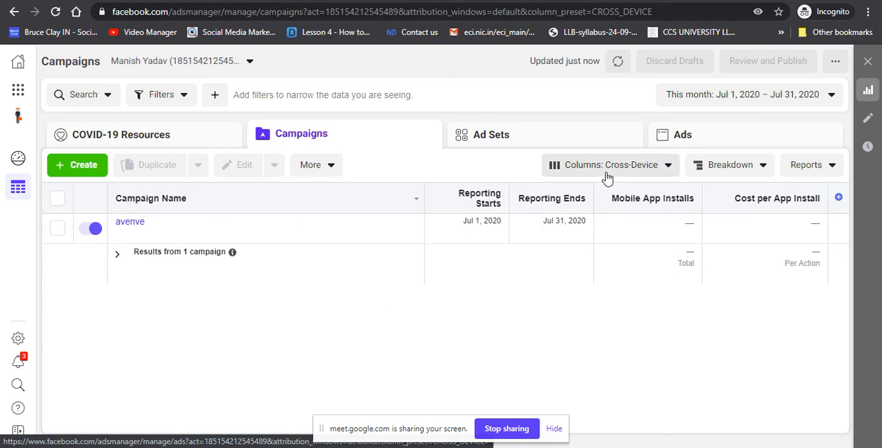
pyautogui.click(758, 169)
pyautogui.moveTo(656, 193)
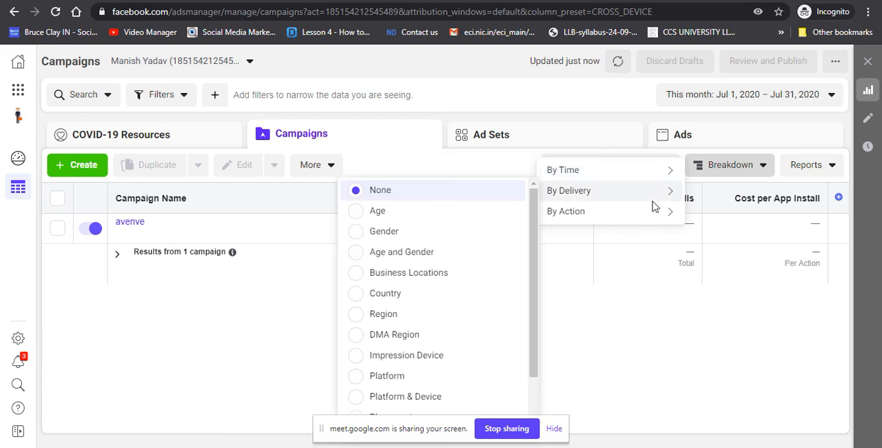
pyautogui.click(650, 214)
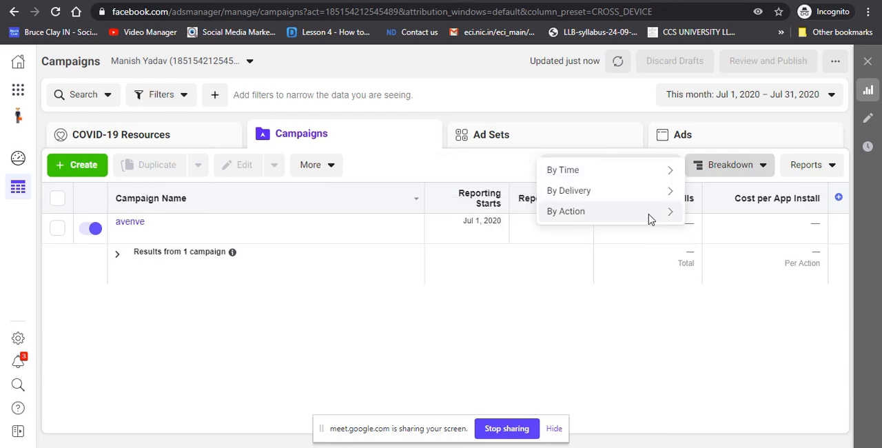
pyautogui.click(651, 219)
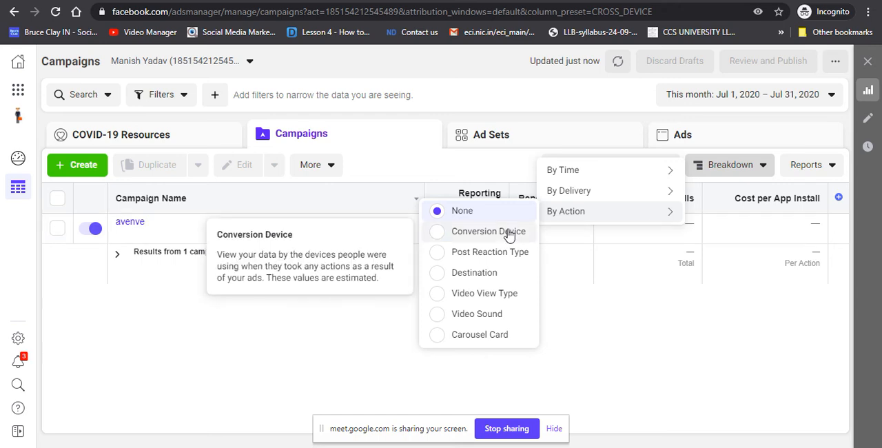
pyautogui.click(440, 281)
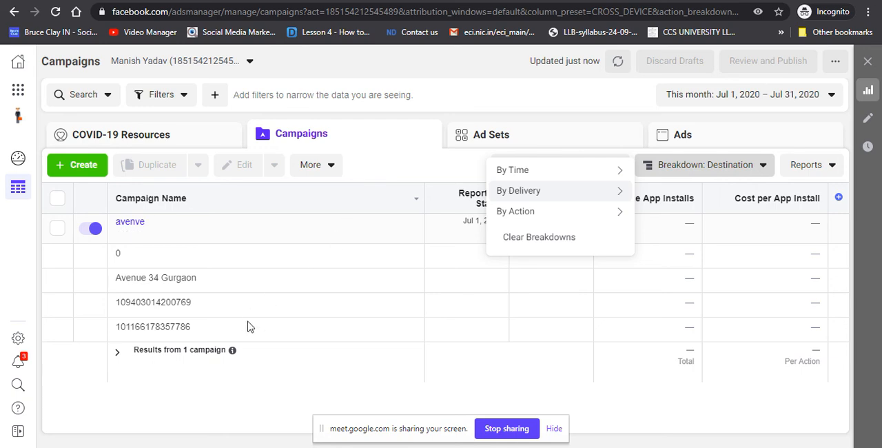
pyautogui.click(416, 391)
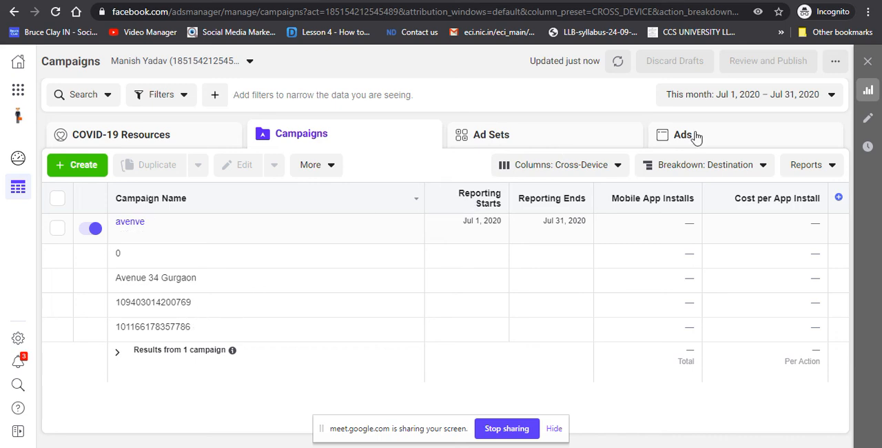
# Step: Open the standard Campaign report, examine its amount spent and CPM columns, and return to the Google Meet call
pyautogui.click(830, 174)
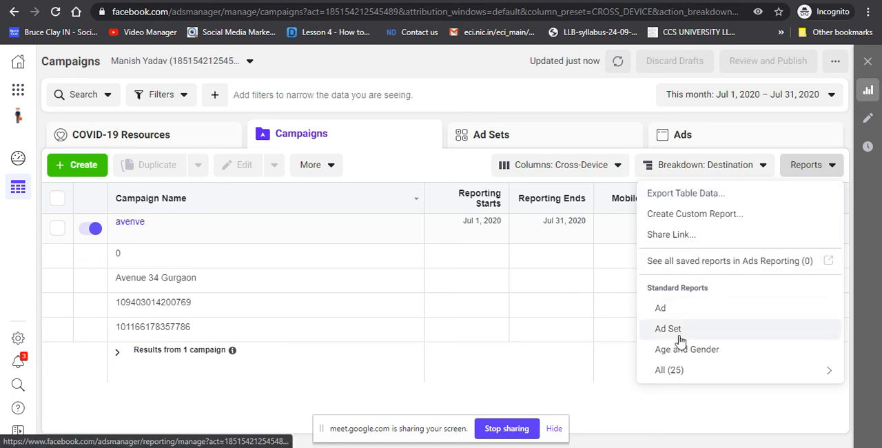
pyautogui.moveTo(673, 370)
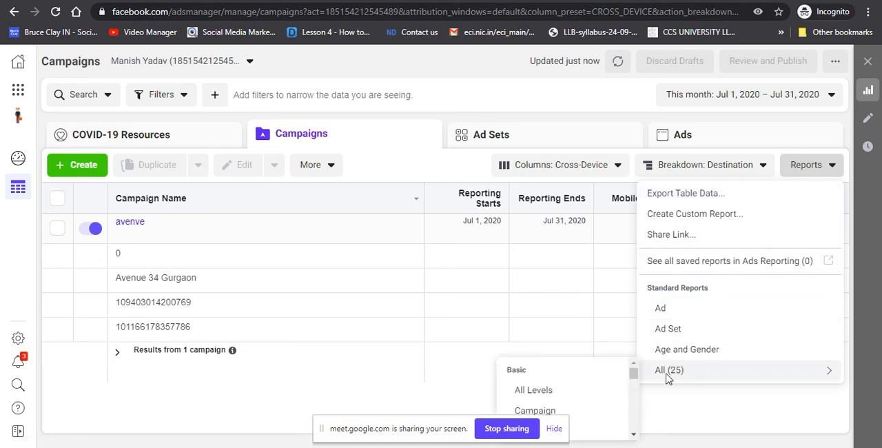
pyautogui.scroll(-1, 635, 382)
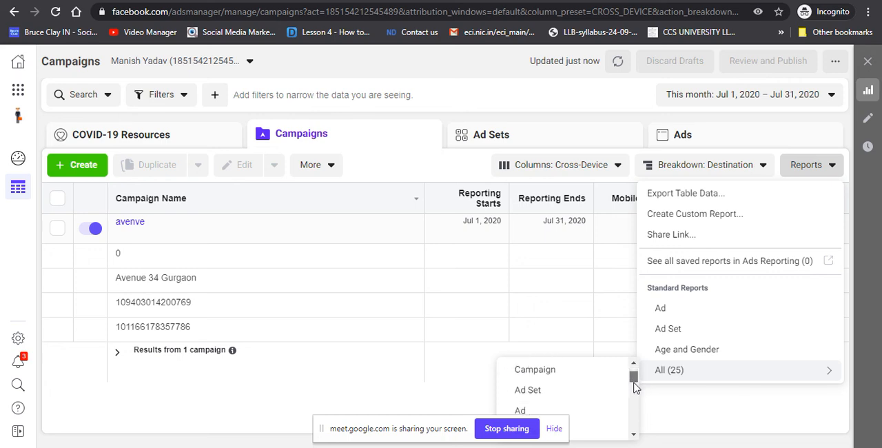
pyautogui.click(565, 375)
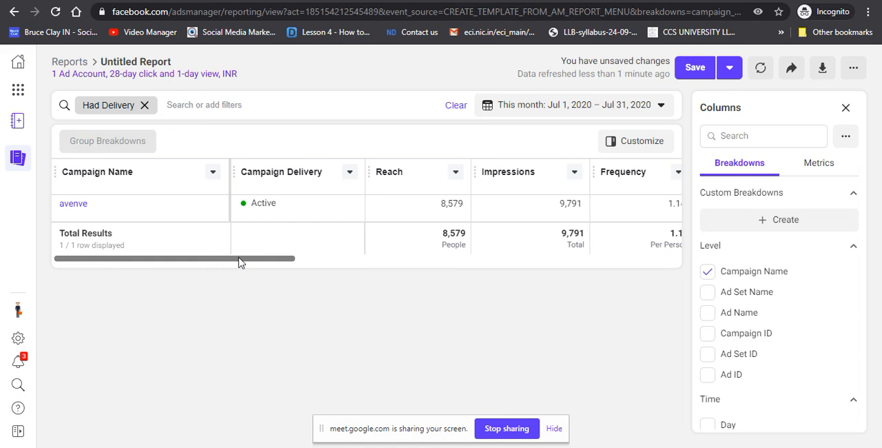
pyautogui.moveTo(240, 262); pyautogui.dragTo(532, 318)
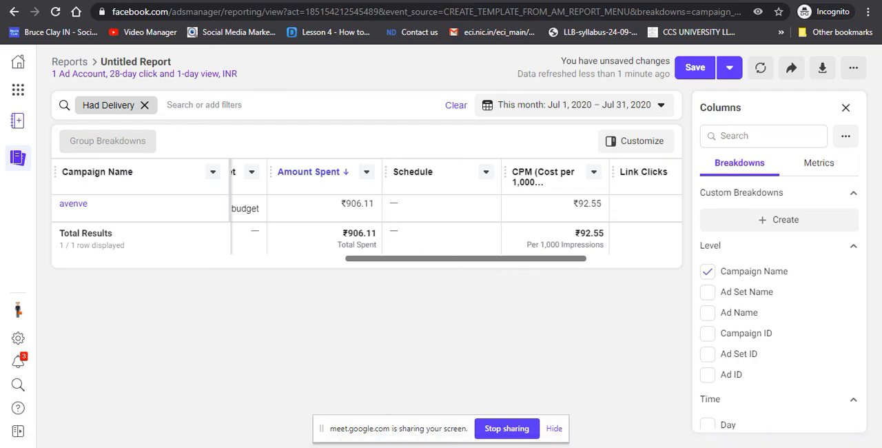
pyautogui.click(232, 414)
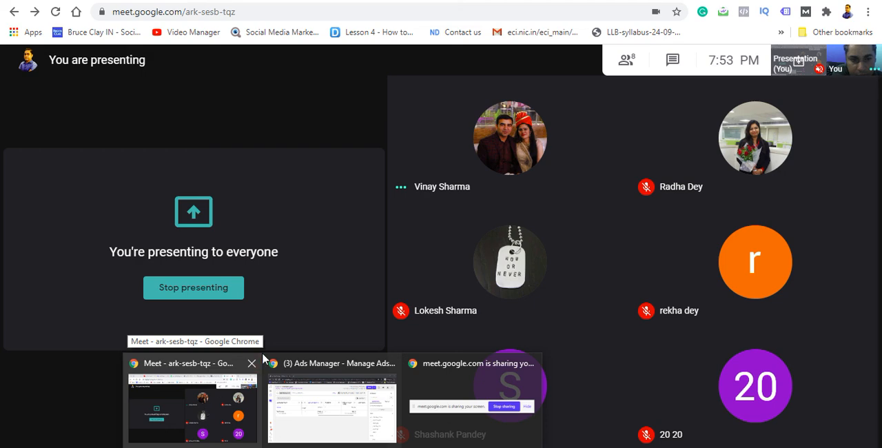
# Step: Switch back to the Ads Manager campaign report and examine its CPM, link clicks, CPC, CTR, frequency, results and cost per result columns
pyautogui.click(310, 375)
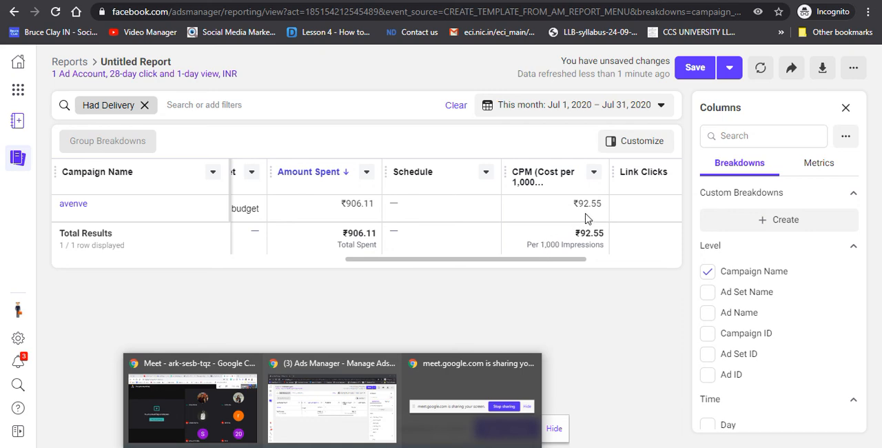
pyautogui.moveTo(537, 259); pyautogui.dragTo(631, 267)
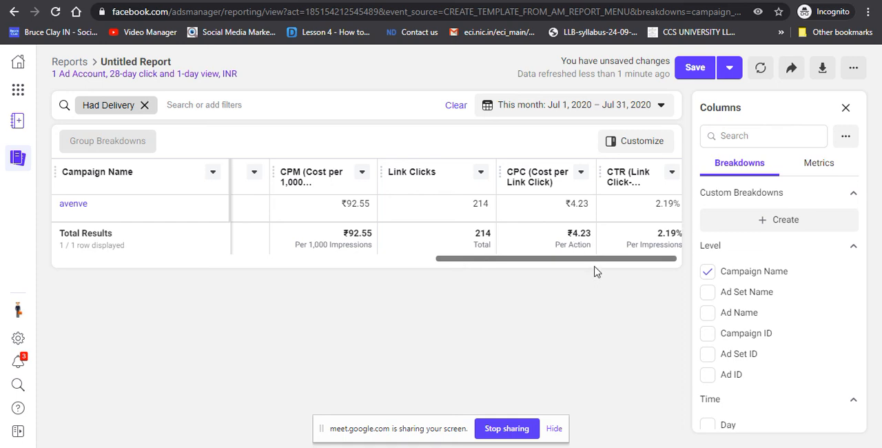
pyautogui.moveTo(611, 259); pyautogui.dragTo(630, 259)
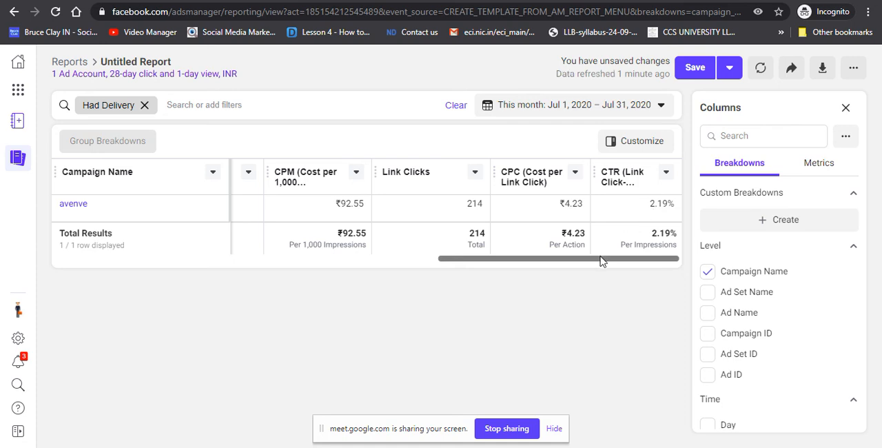
pyautogui.moveTo(601, 261); pyautogui.dragTo(578, 263)
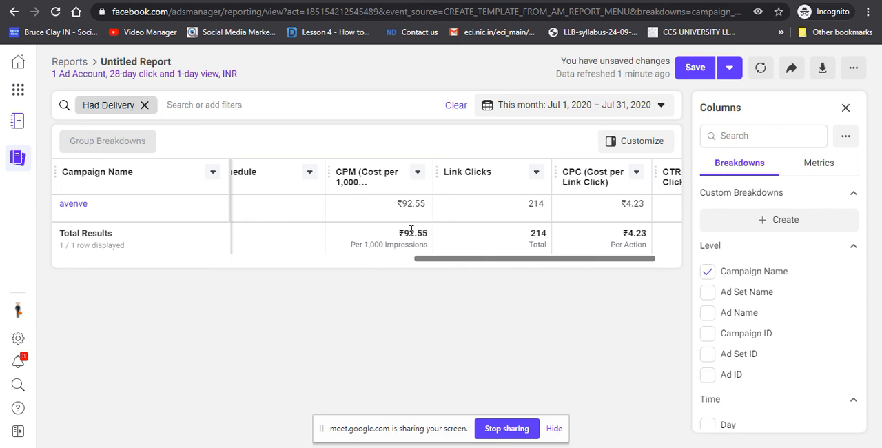
pyautogui.moveTo(445, 262); pyautogui.dragTo(469, 265)
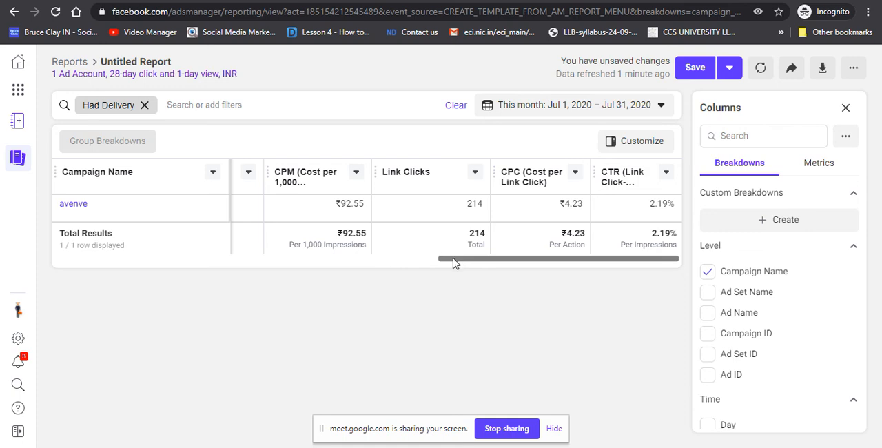
pyautogui.moveTo(449, 261); pyautogui.dragTo(439, 262)
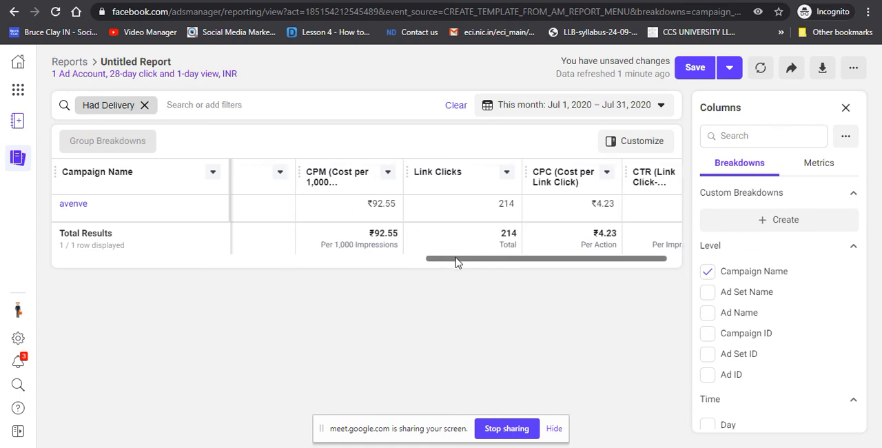
pyautogui.moveTo(457, 258); pyautogui.dragTo(215, 284)
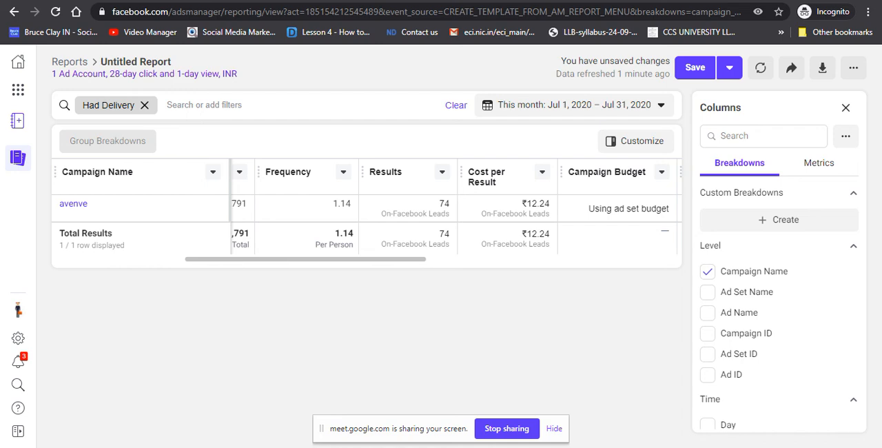
# Step: Leave the Ads Manager report and switch to the Google Meet call with the class
pyautogui.press('super+Tab')
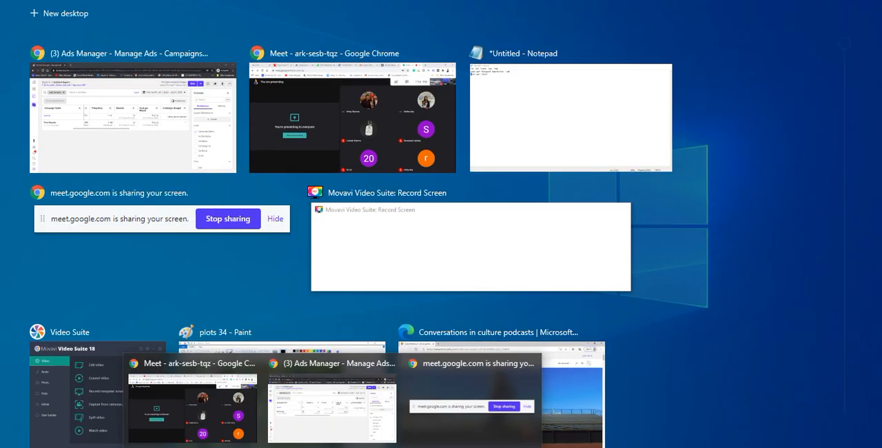
pyautogui.click(320, 408)
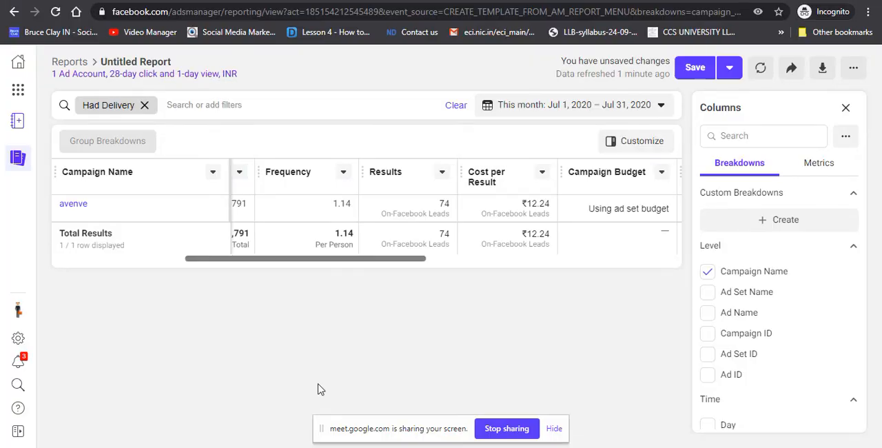
pyautogui.moveTo(298, 435)
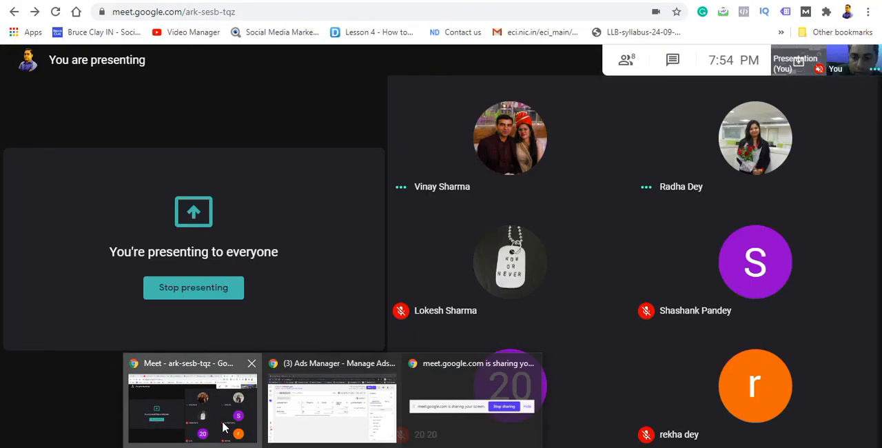
pyautogui.click(233, 413)
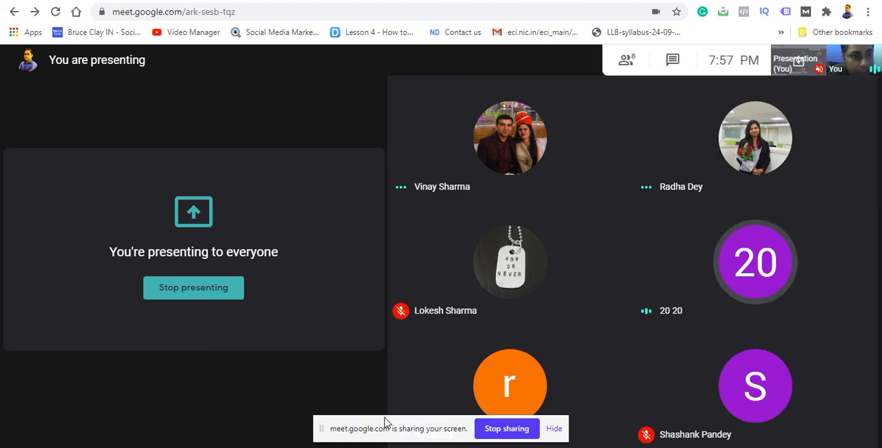
pyautogui.moveTo(410, 384)
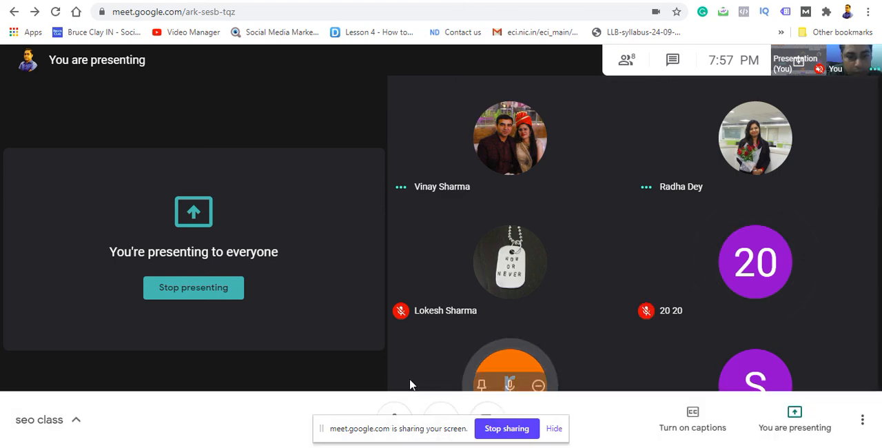